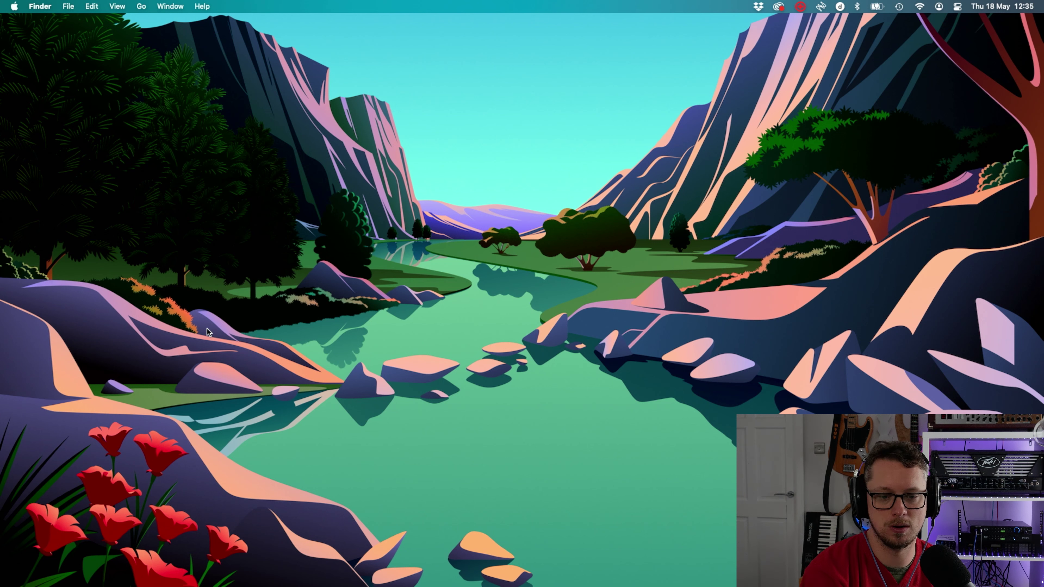
- Launch Dolby Atmos Renderer from the Dolby folder in Applications
mouse_move(299, 585)
left_click(270, 570)
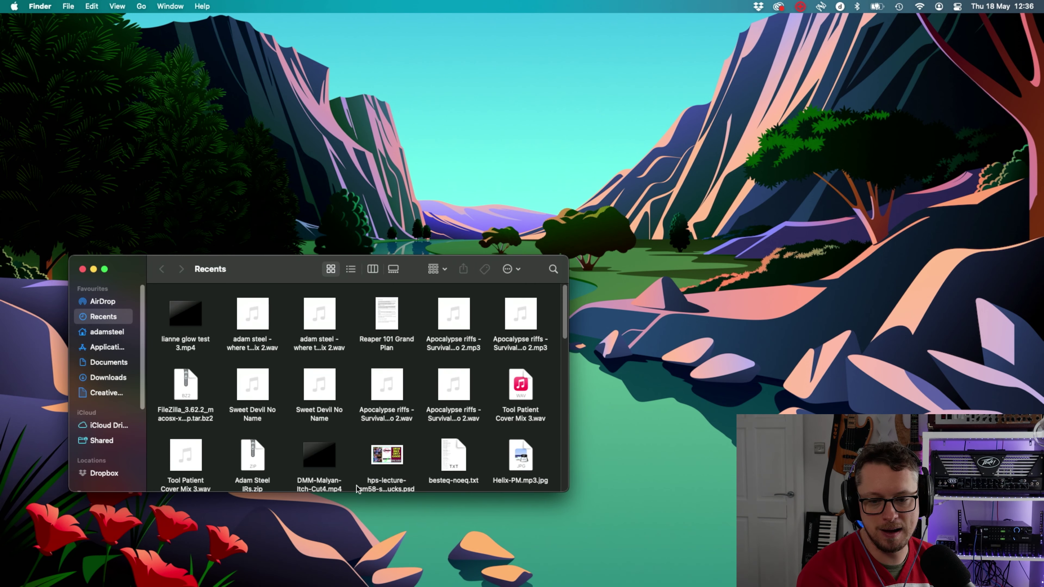
left_click(98, 348)
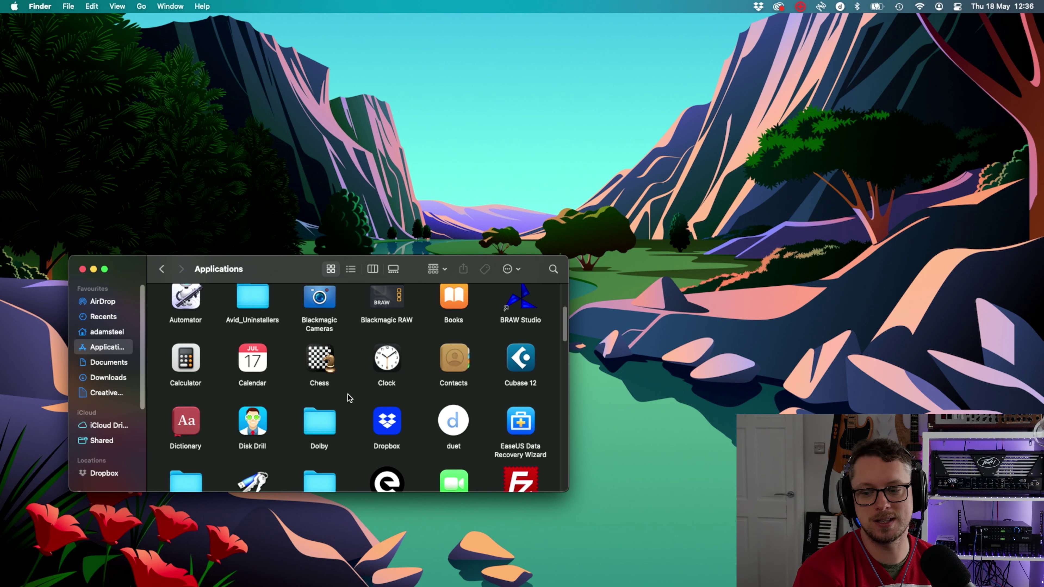
double_click(324, 423)
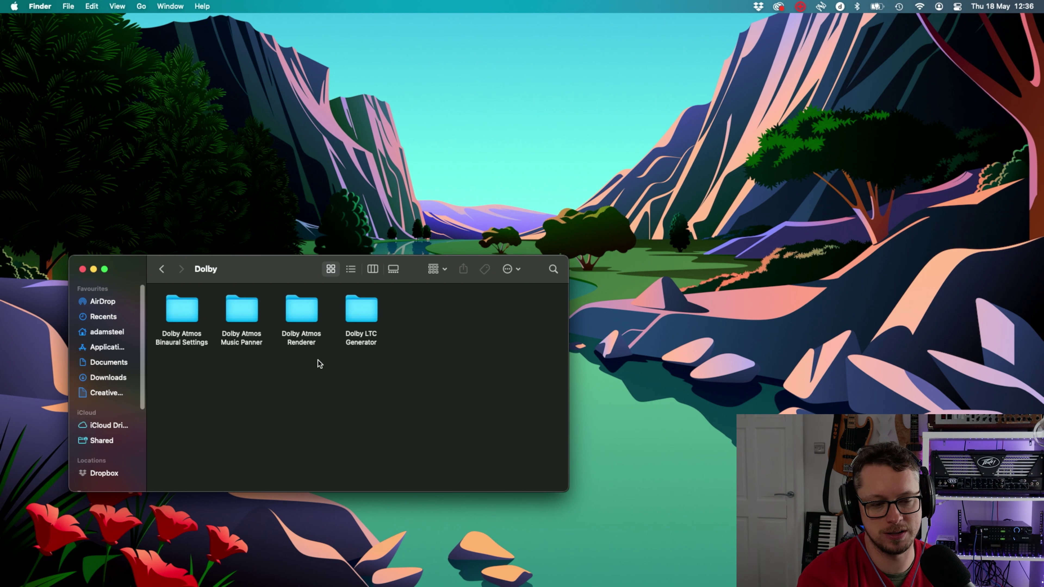
double_click(295, 311)
left_click(241, 310)
double_click(240, 311)
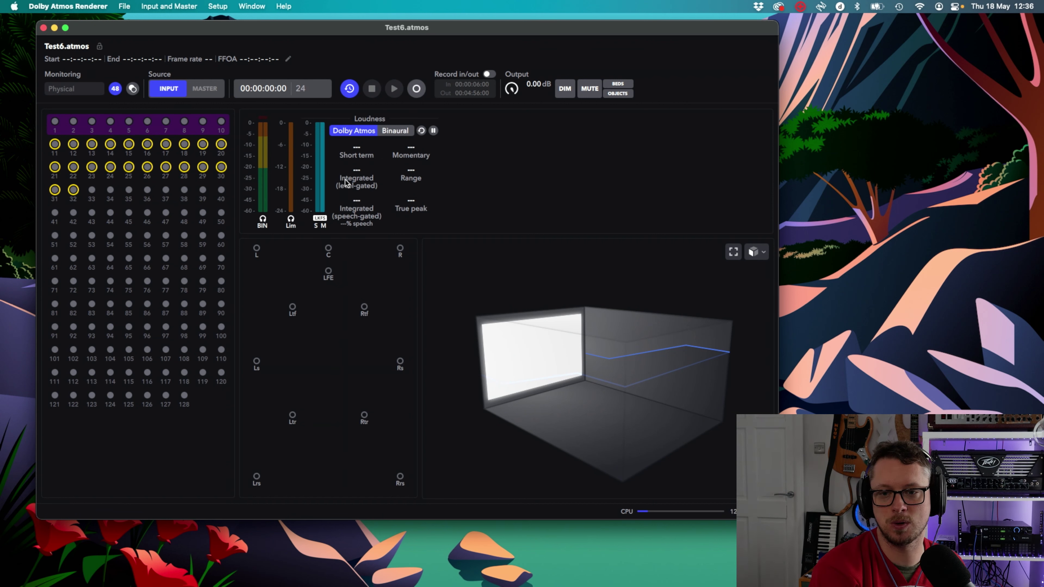
- In the Renderer preferences, keep Dolby Audio Bridge as audio input device and Audient iD44 as audio output device, and accept them
left_click(90, 6)
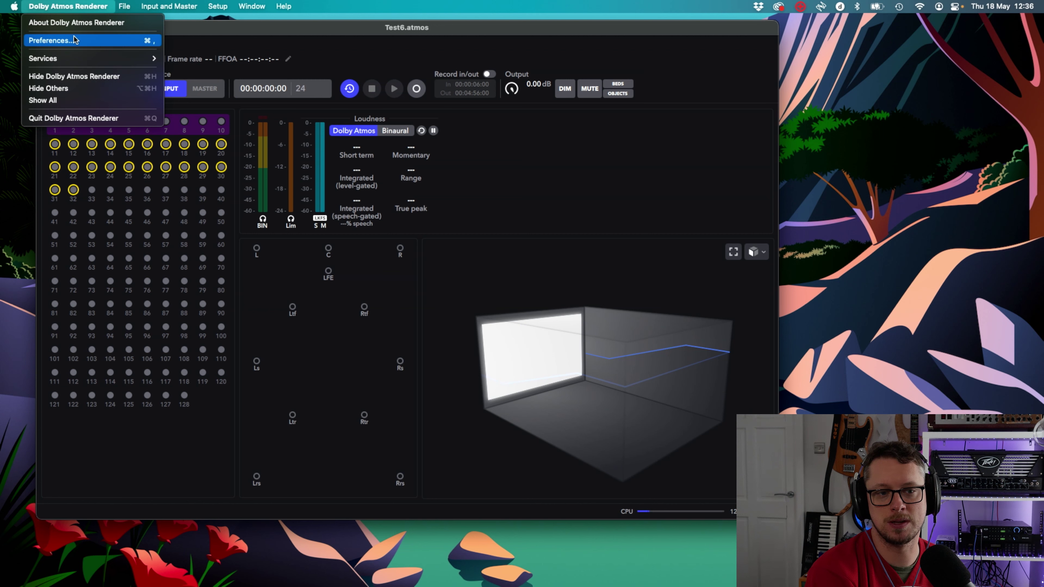
left_click(74, 41)
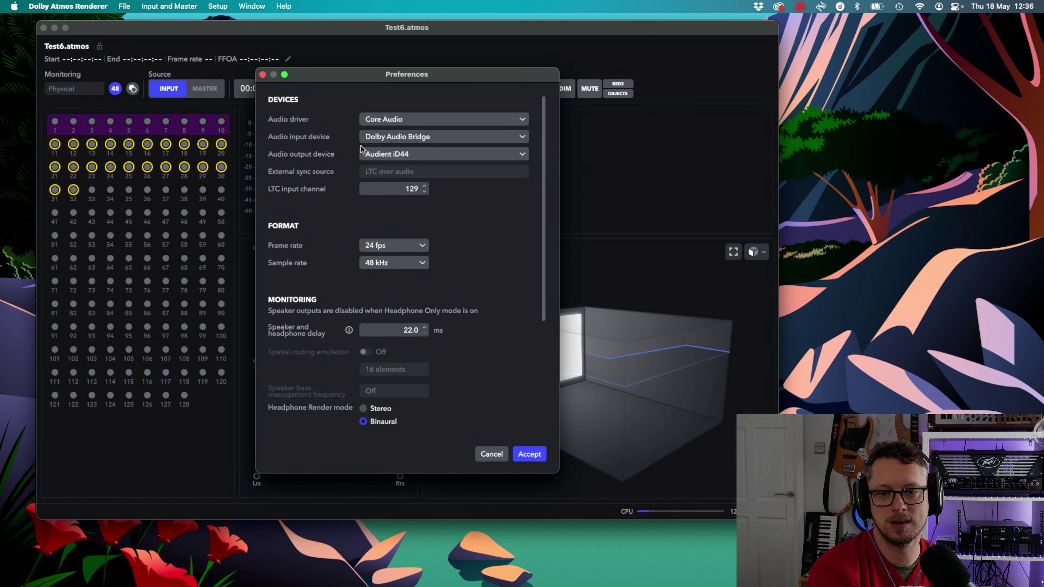
left_click(382, 140)
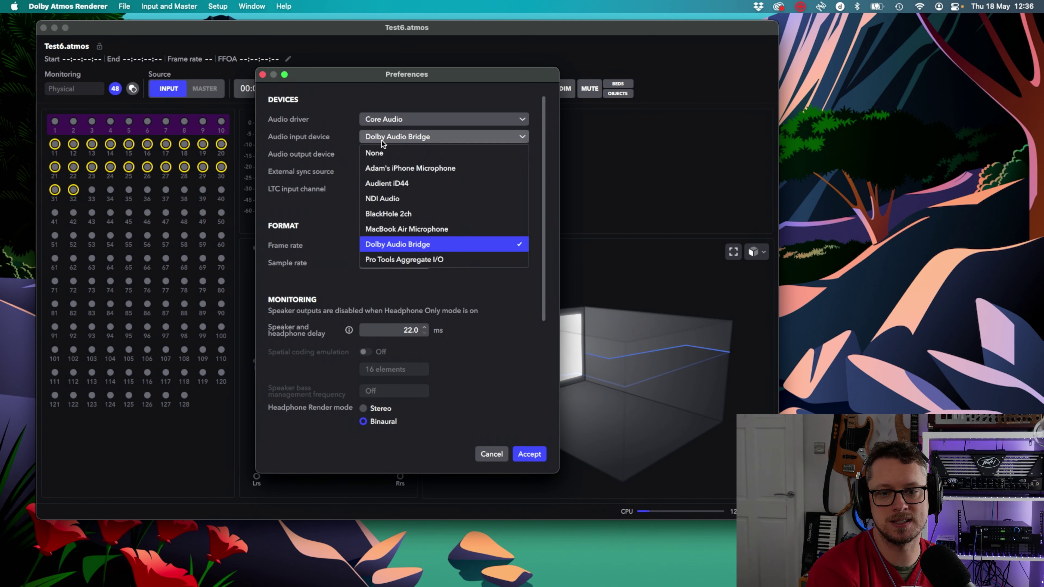
left_click(348, 139)
left_click(373, 154)
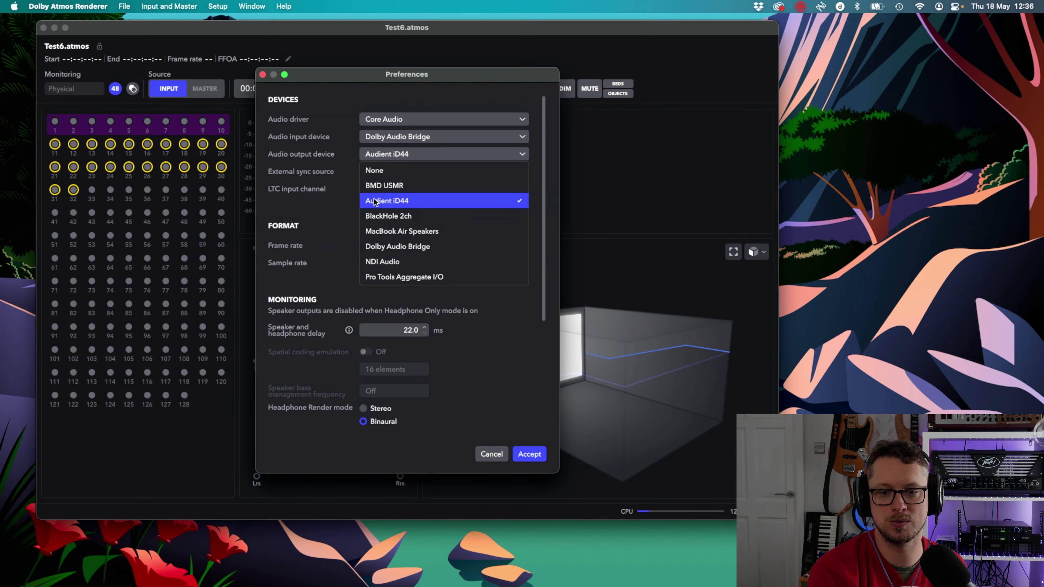
left_click(334, 210)
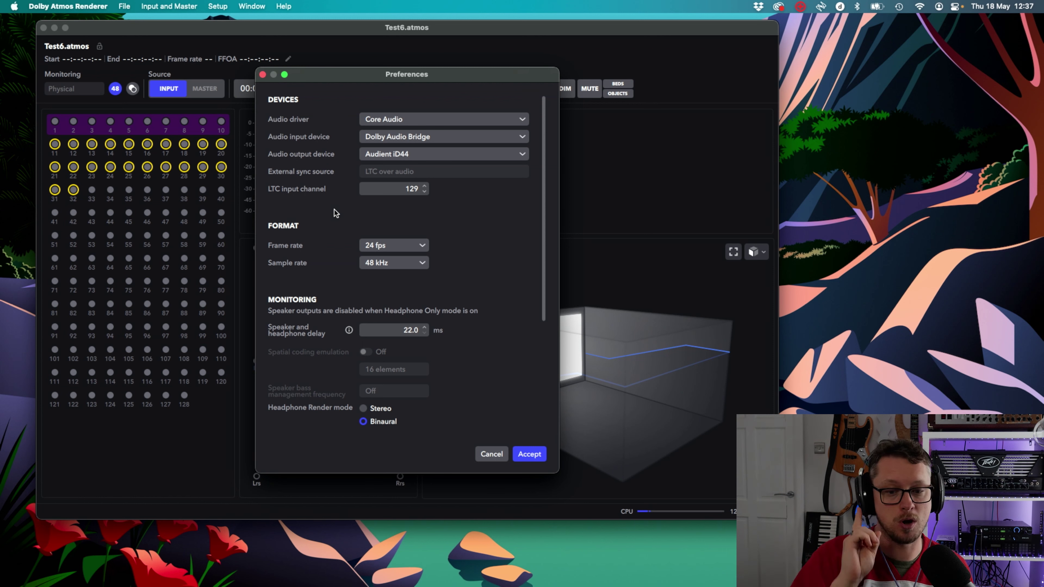
scroll(357, 239, "down", 2)
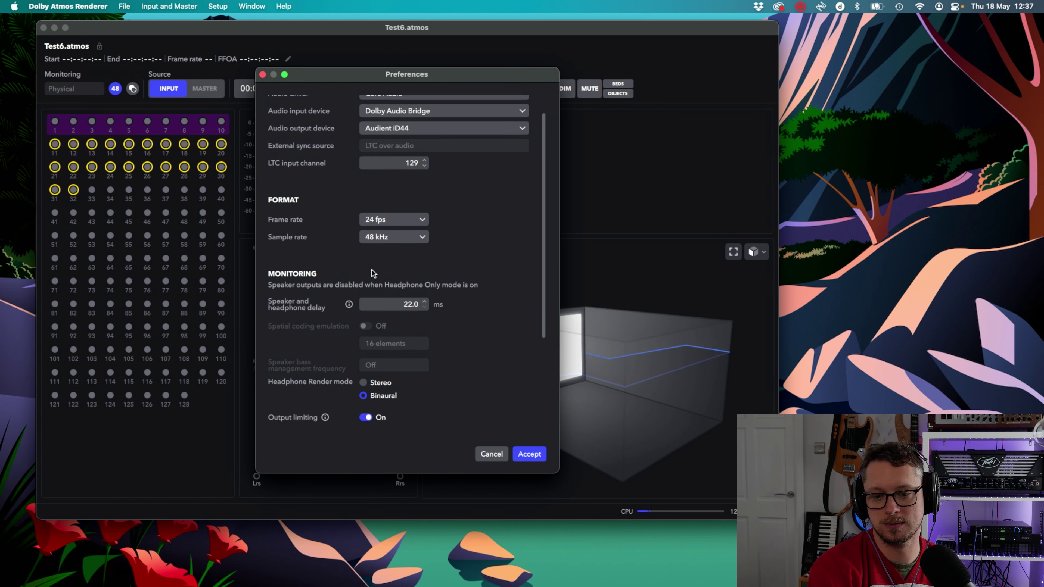
left_click(530, 454)
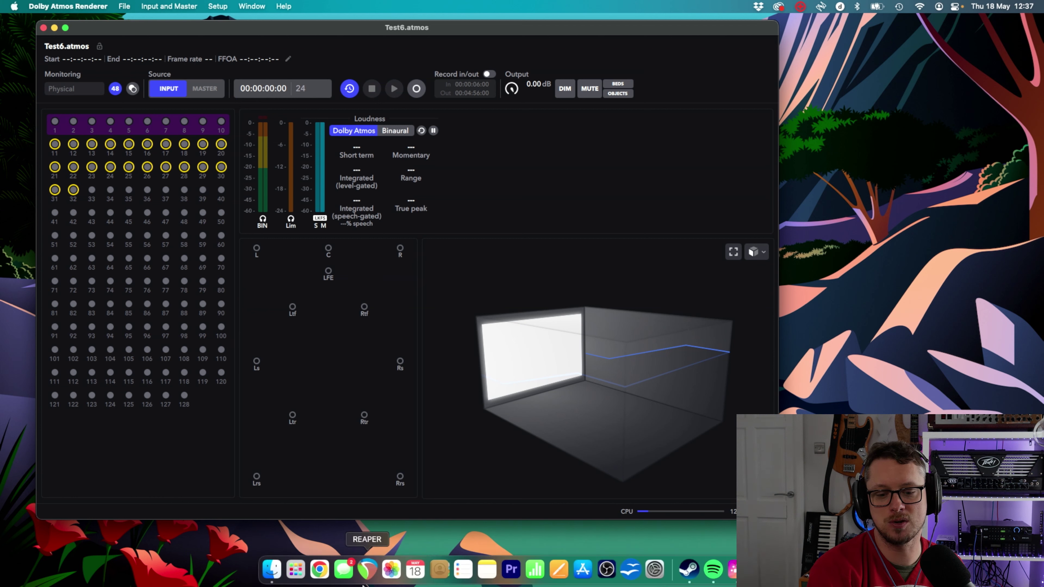
- Switch to REAPER and keep Dolby Audio Bridge as the audio device in the audio device settings
left_click(367, 570)
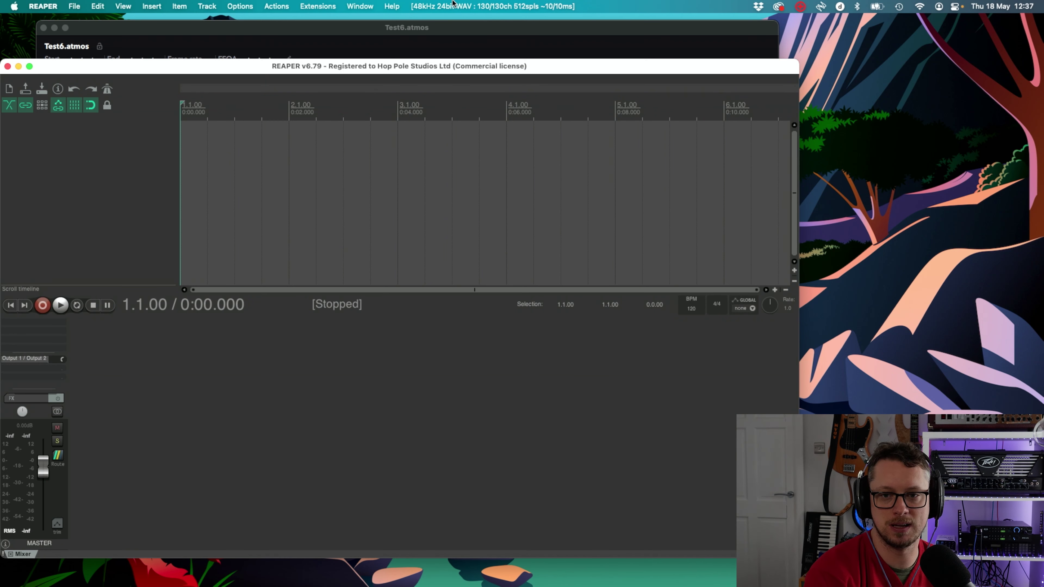
left_click(453, 3)
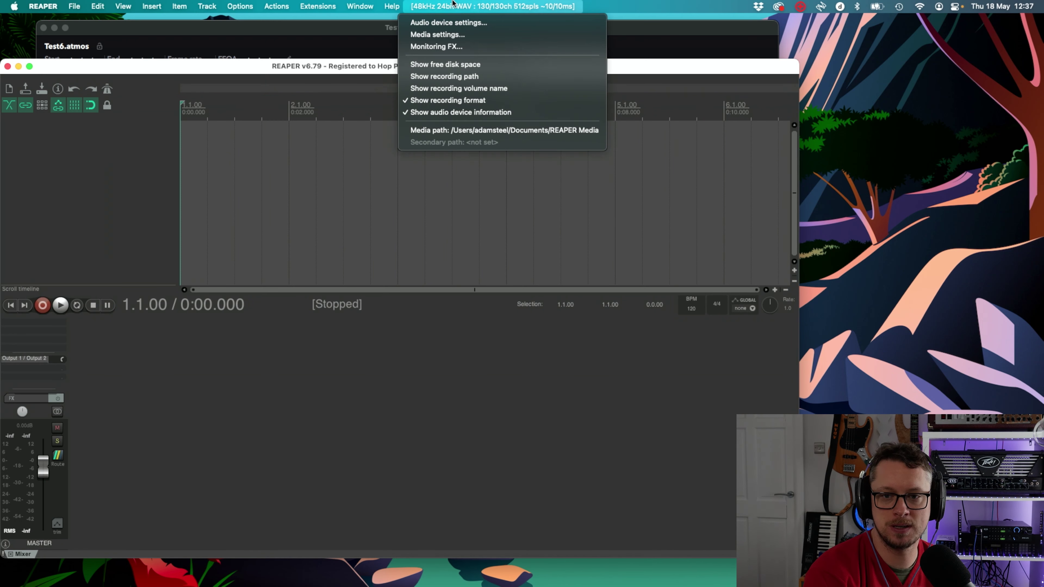
left_click(442, 22)
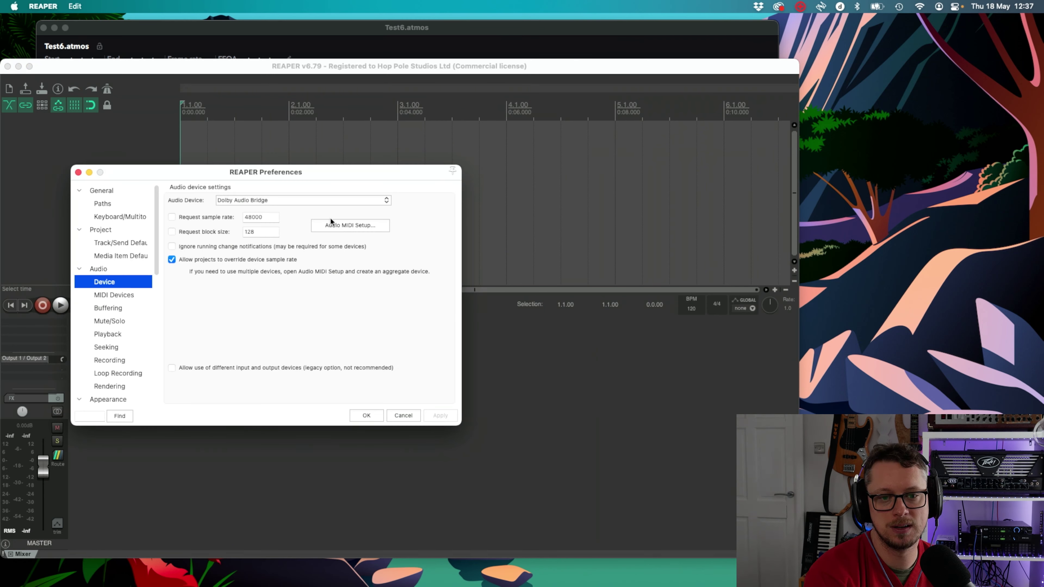
left_click(297, 202)
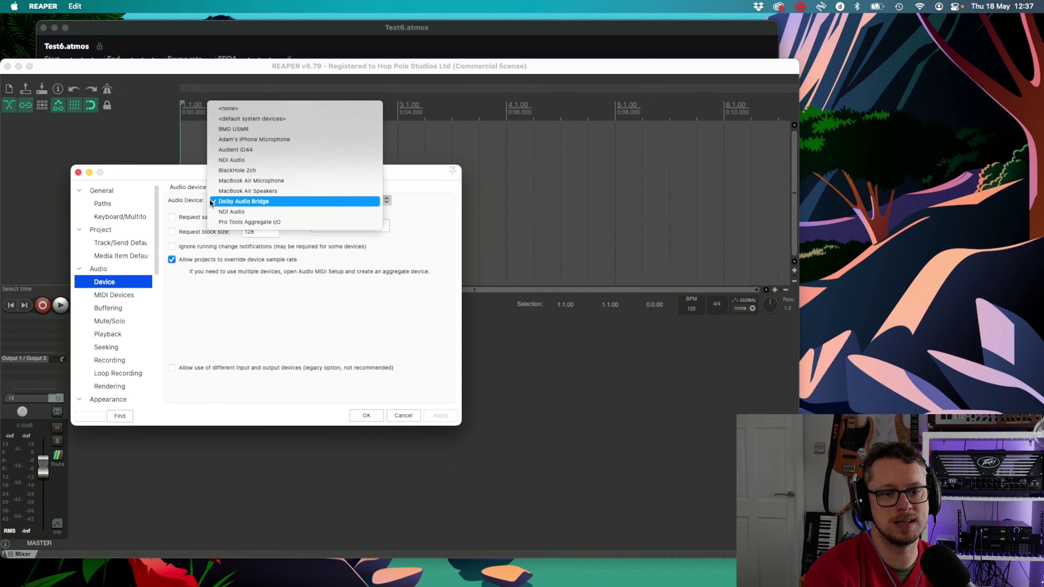
left_click(188, 201)
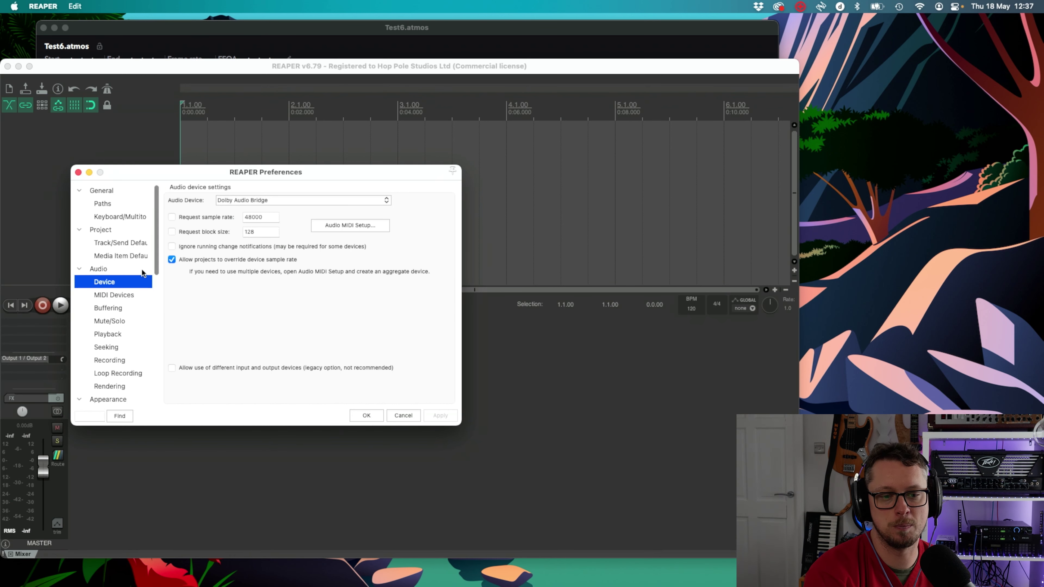
- Leave "Close audio device when stopped and application is inactive" turned off in REAPER's audio settings and accept the preferences
left_click(106, 270)
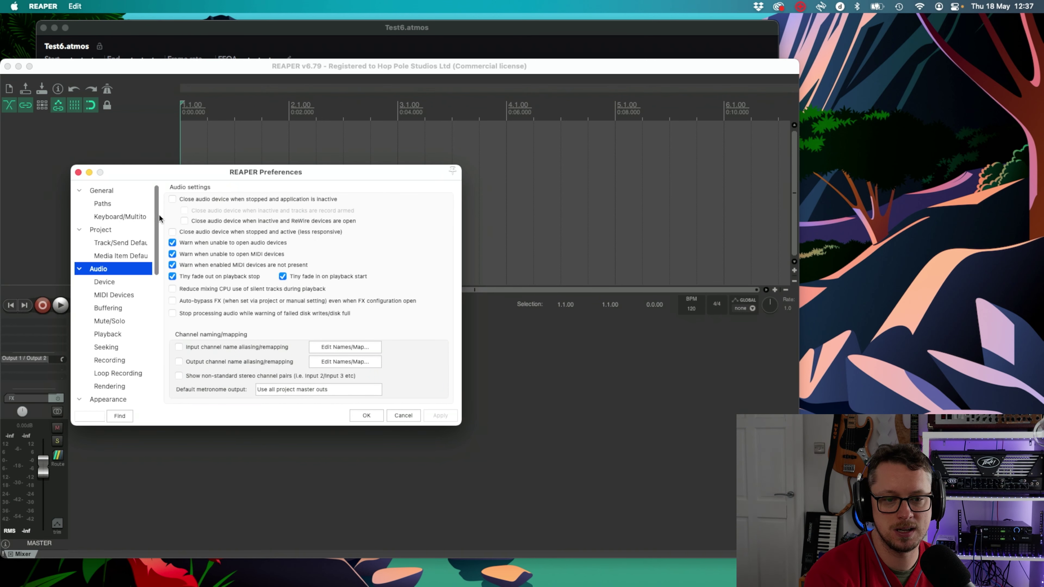
left_click(176, 201)
left_click(176, 201)
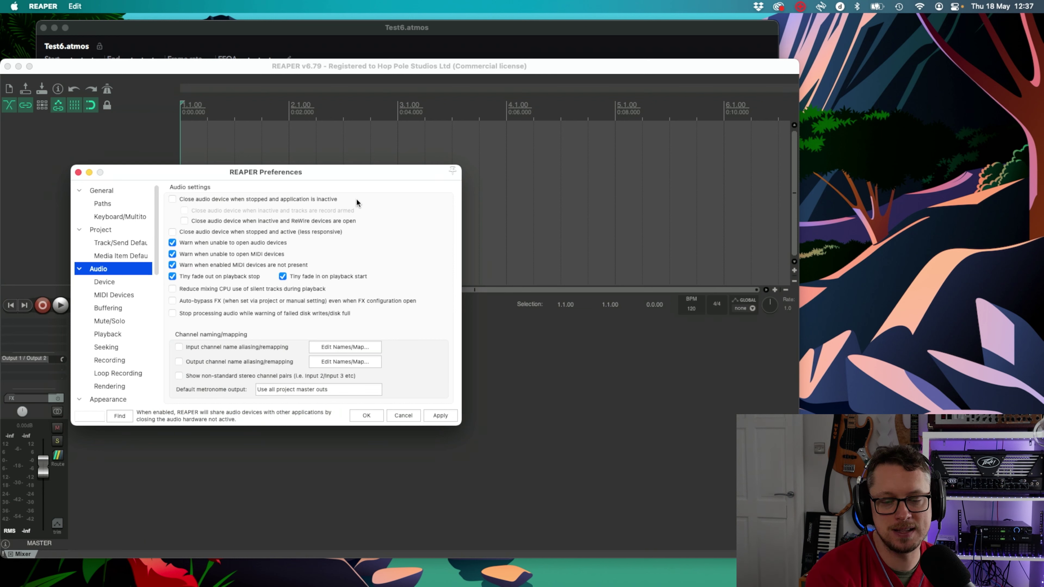
left_click(307, 196)
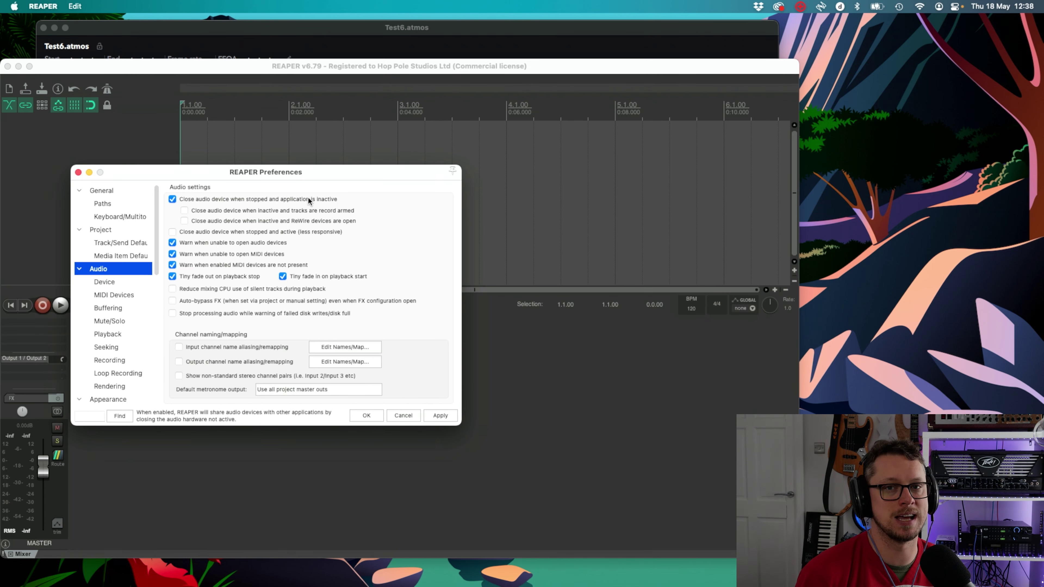
left_click(310, 200)
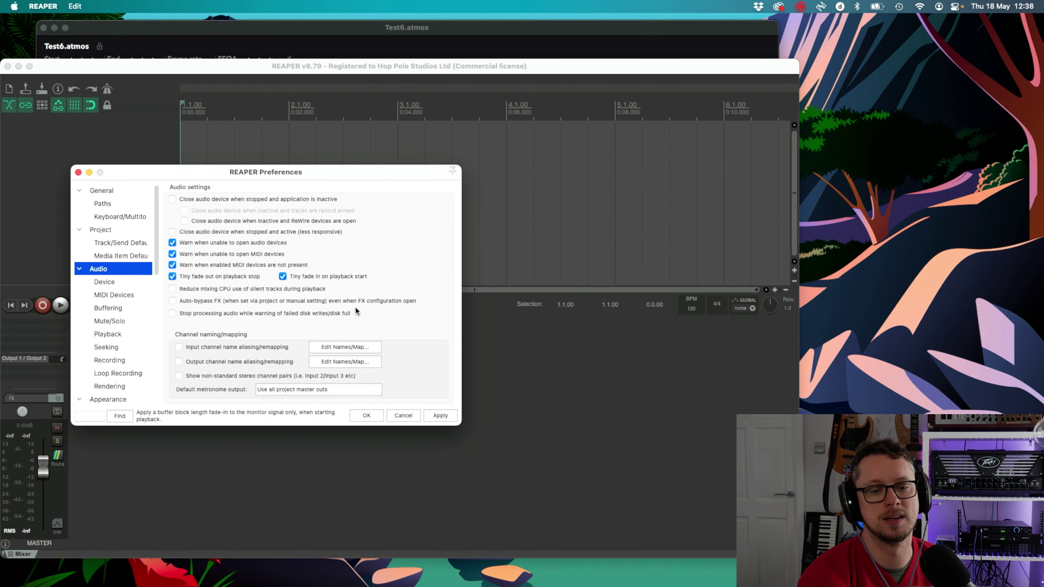
left_click(365, 416)
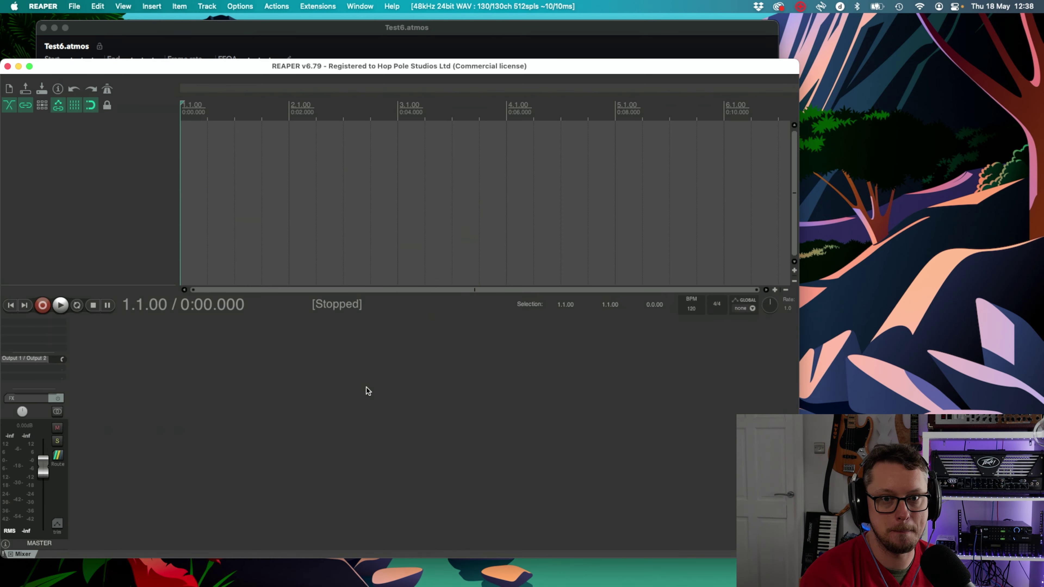
- Add two new tracks to the empty REAPER project
left_click(25, 149)
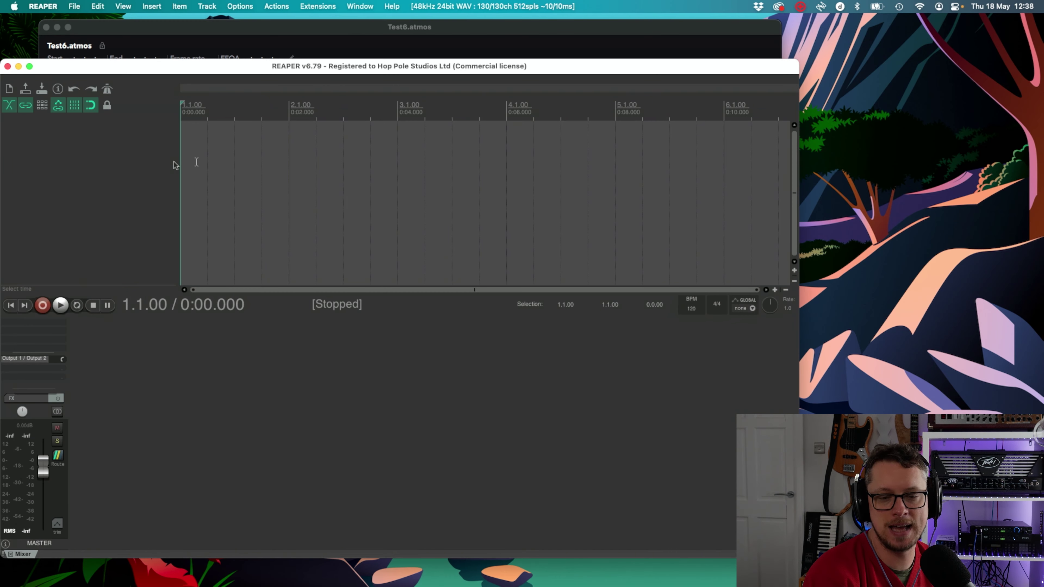
double_click(268, 371)
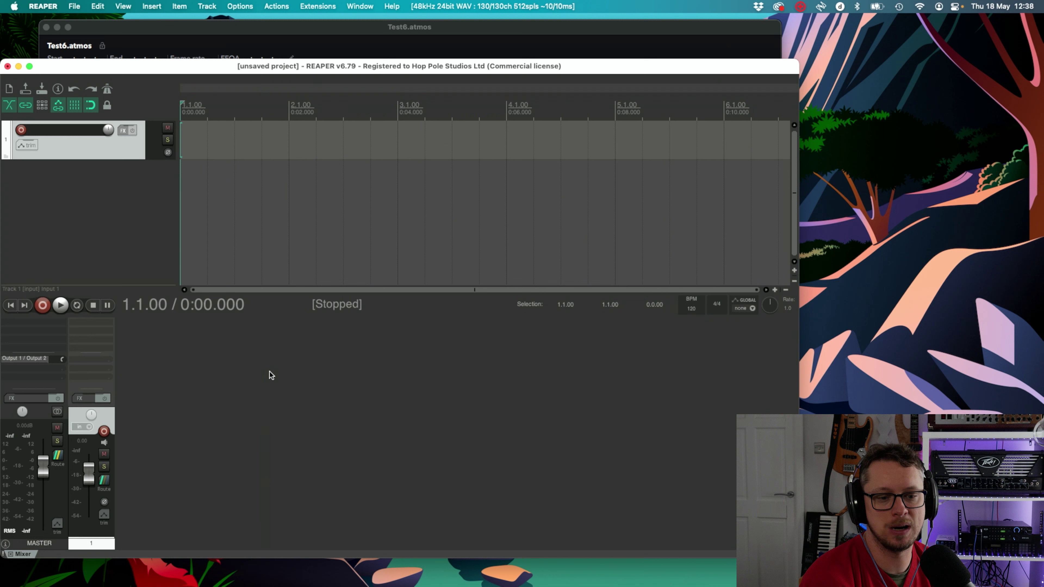
double_click(268, 372)
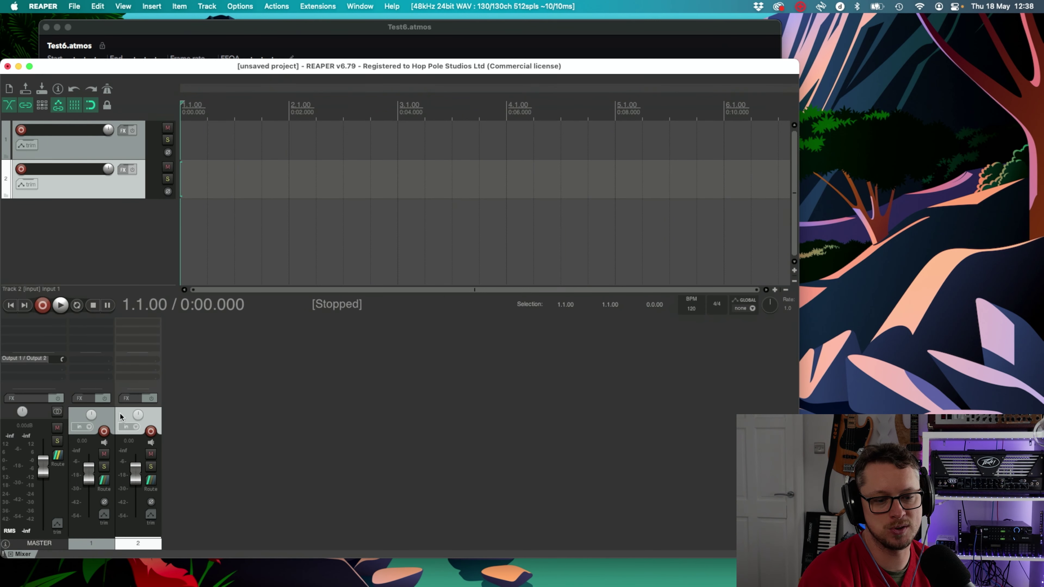
- Inspect the routing settings of track 1 and the input channel grid in Dolby Atmos Renderer
left_click(114, 417)
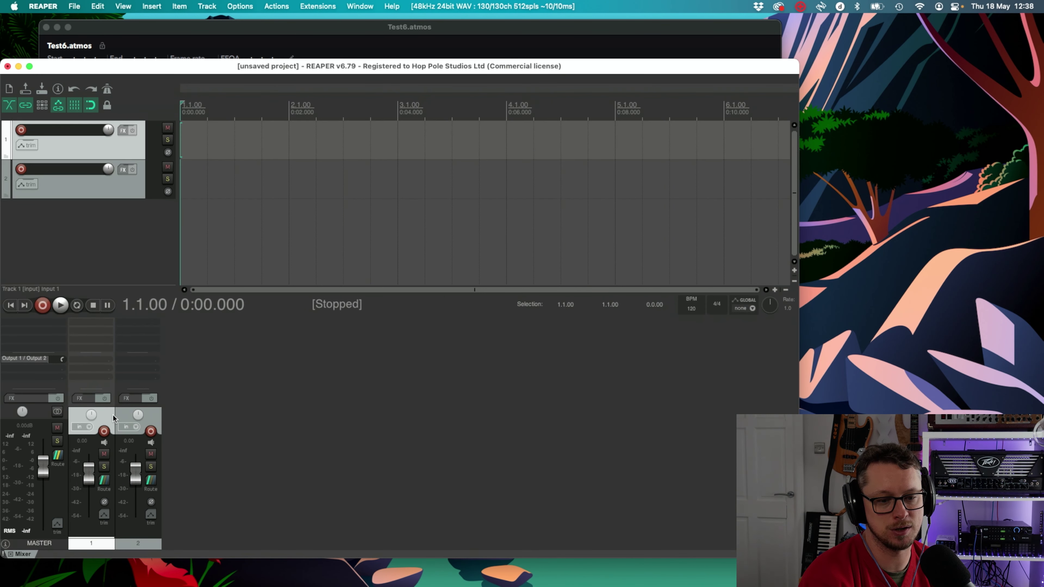
left_click(105, 480)
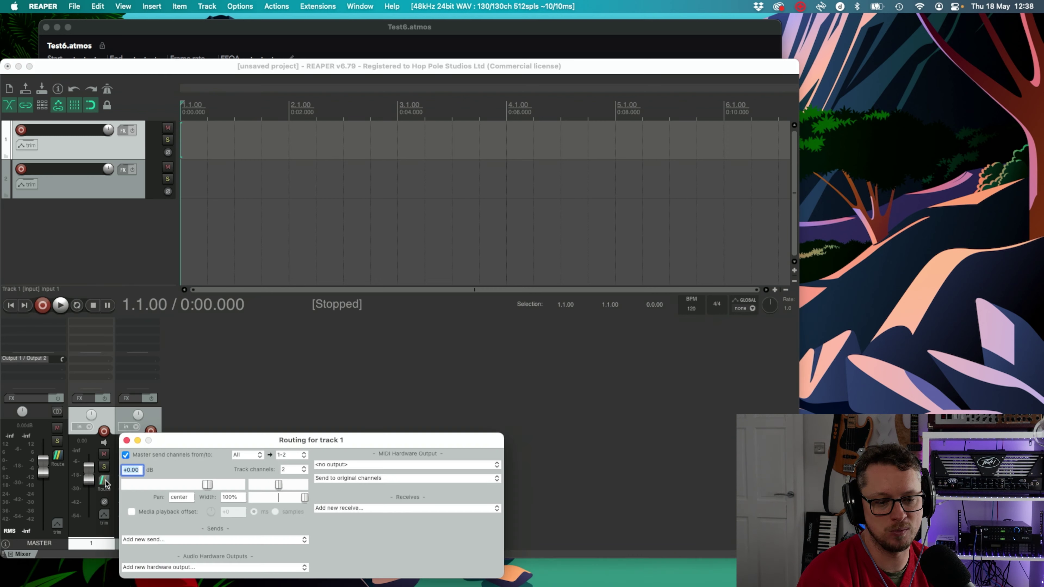
left_click_drag(171, 444, 230, 395)
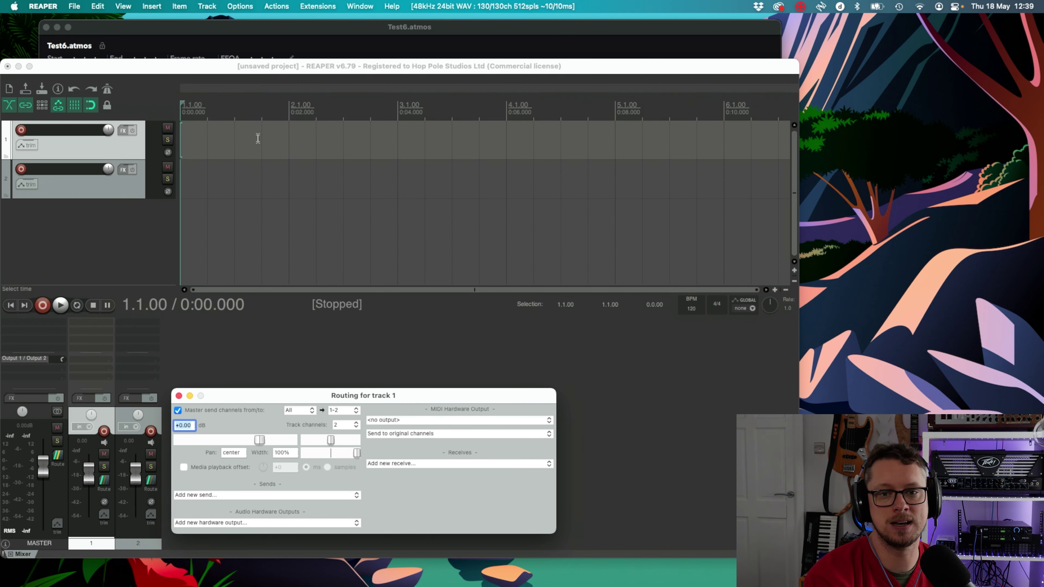
left_click(275, 41)
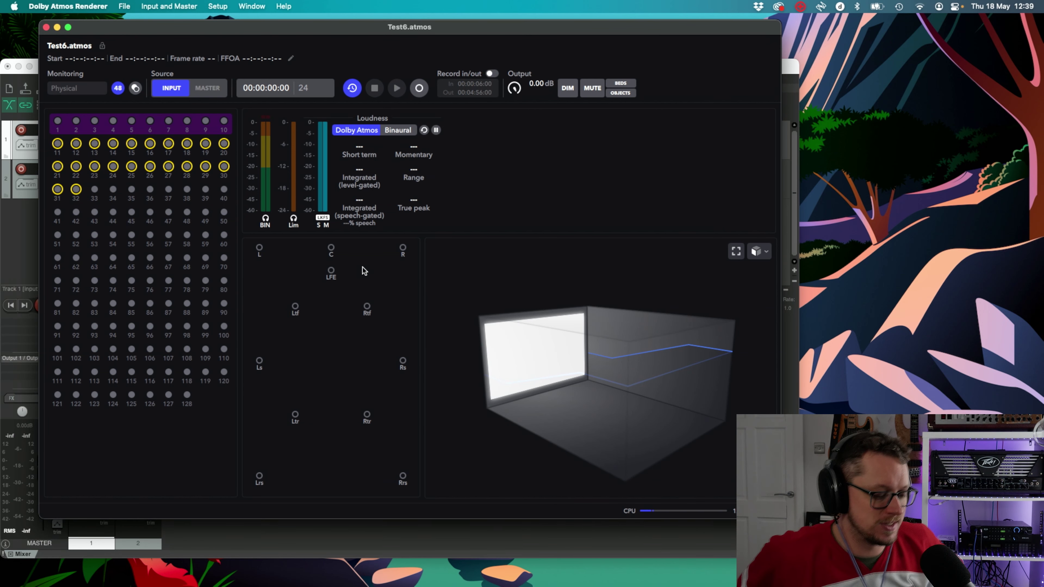
left_click(22, 228)
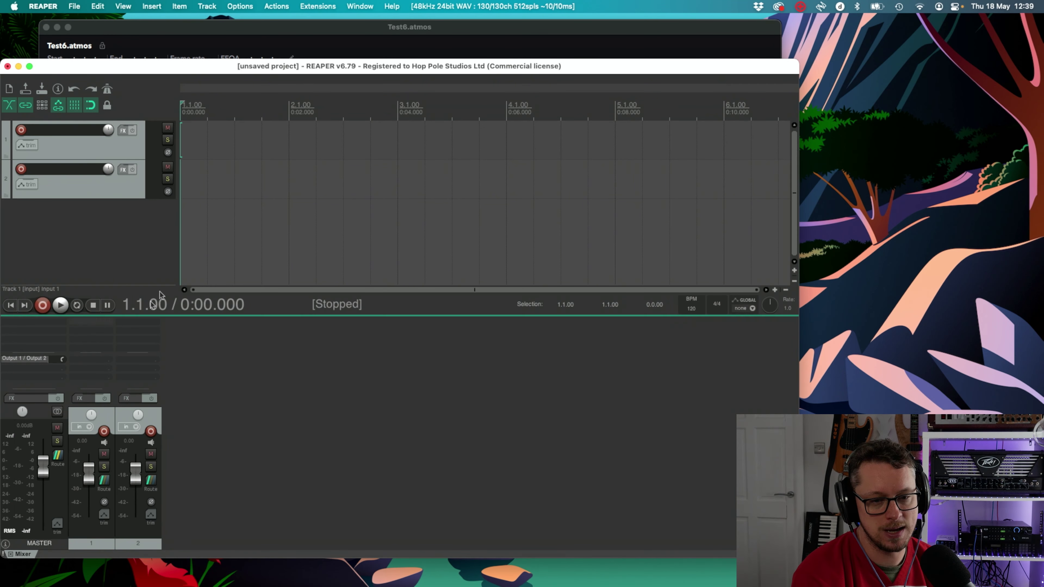
- Insert the 80s fast mix 1 WAV file on track 1 and lower the item's volume to about -6.9 dB
left_click(292, 116)
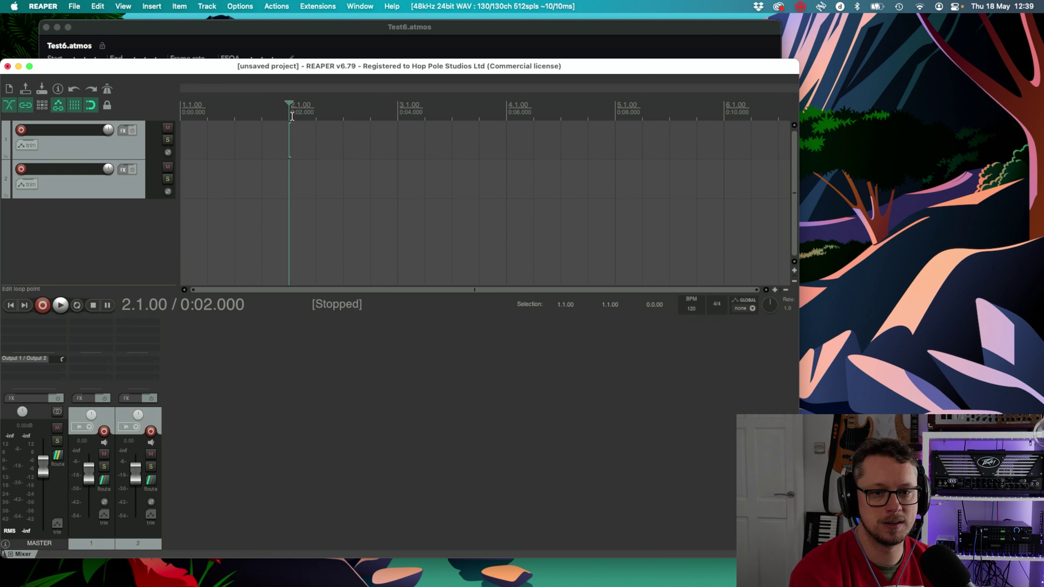
left_click(131, 6)
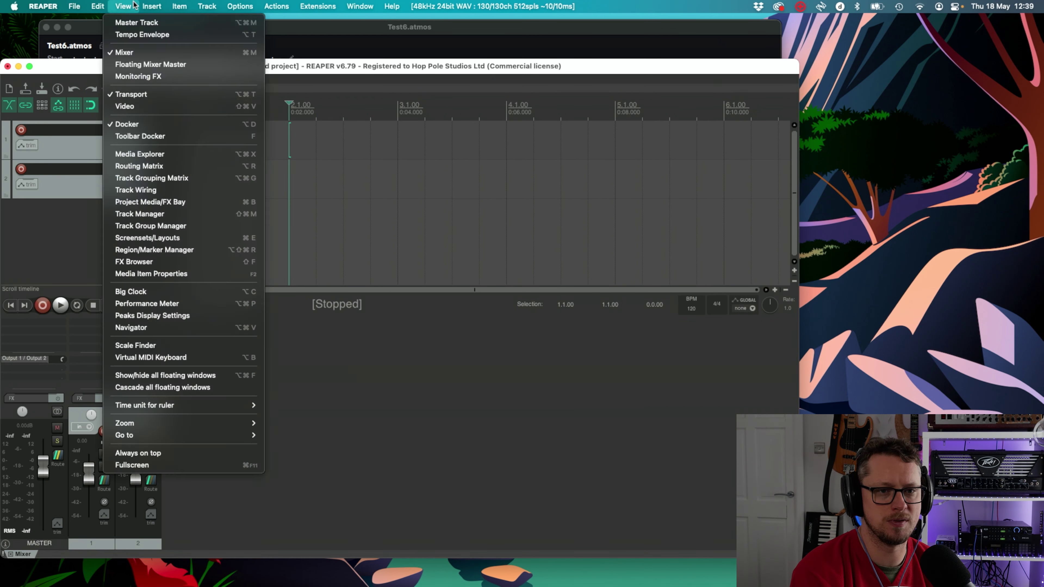
left_click(154, 22)
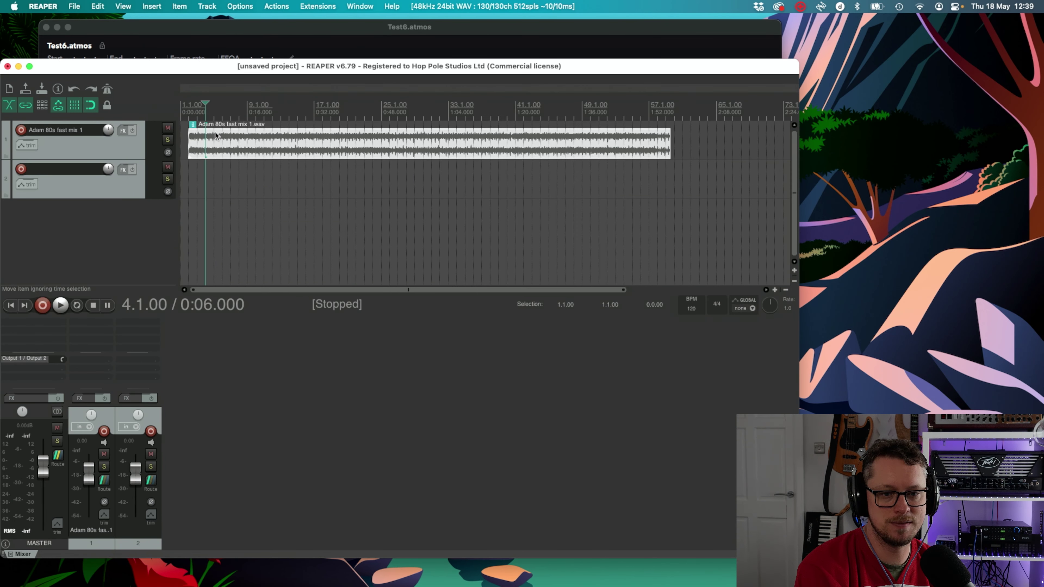
left_click_drag(217, 131, 220, 145)
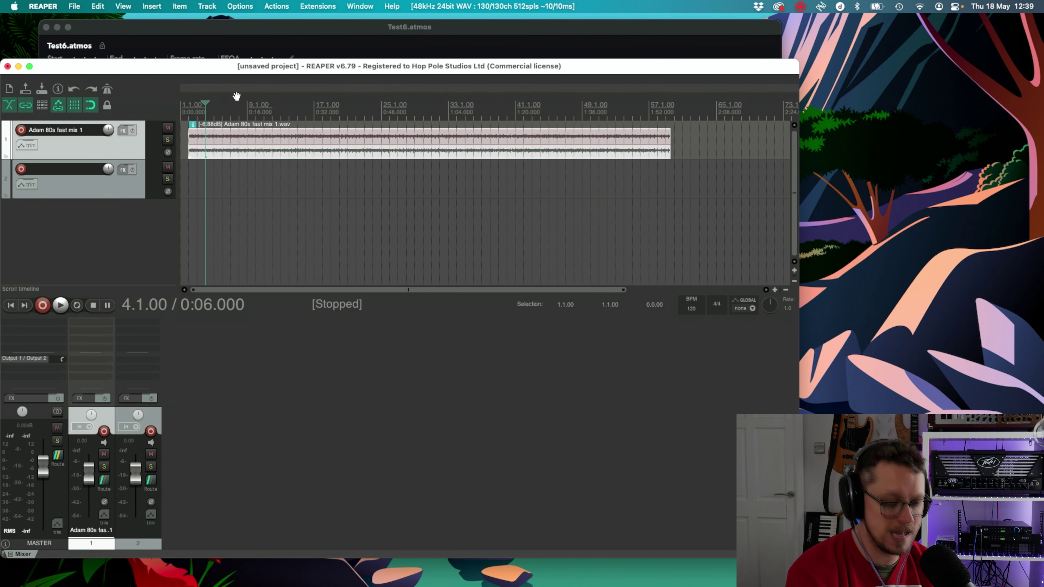
- Play the project and switch to Dolby Atmos Renderer to check the incoming signal on its input channels
key("space")
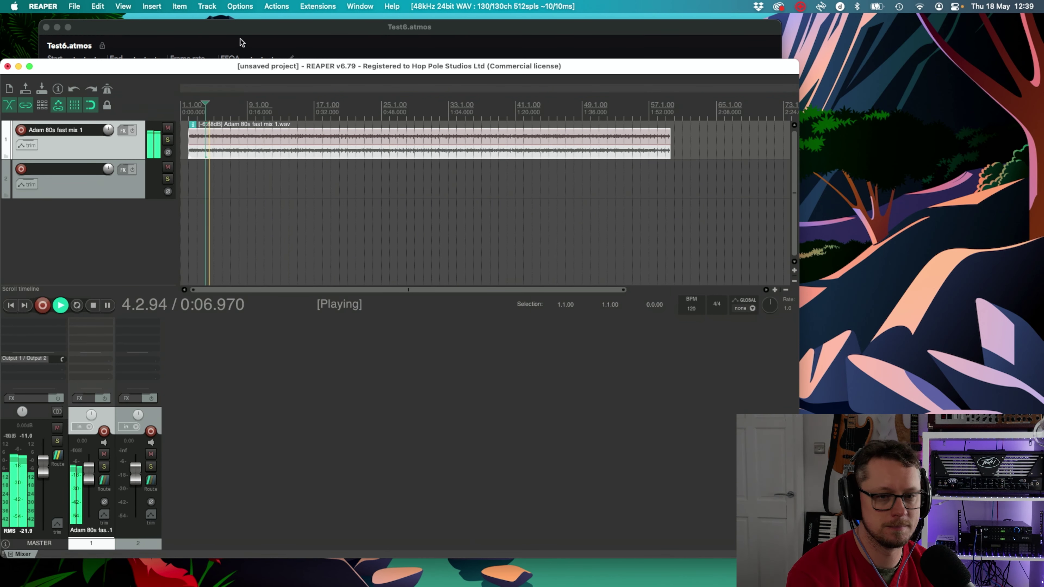
left_click(233, 26)
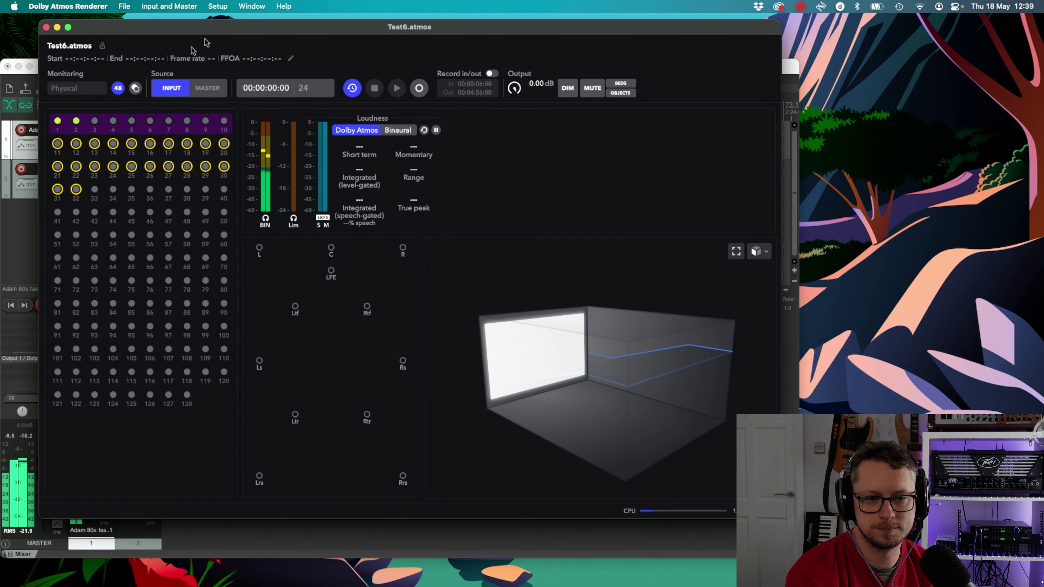
- Stop playback in REAPER and move the Dolby Atmos Renderer window aside to uncover more of REAPER
left_click(28, 233)
key("space")
left_click_drag(220, 30, 262, 27)
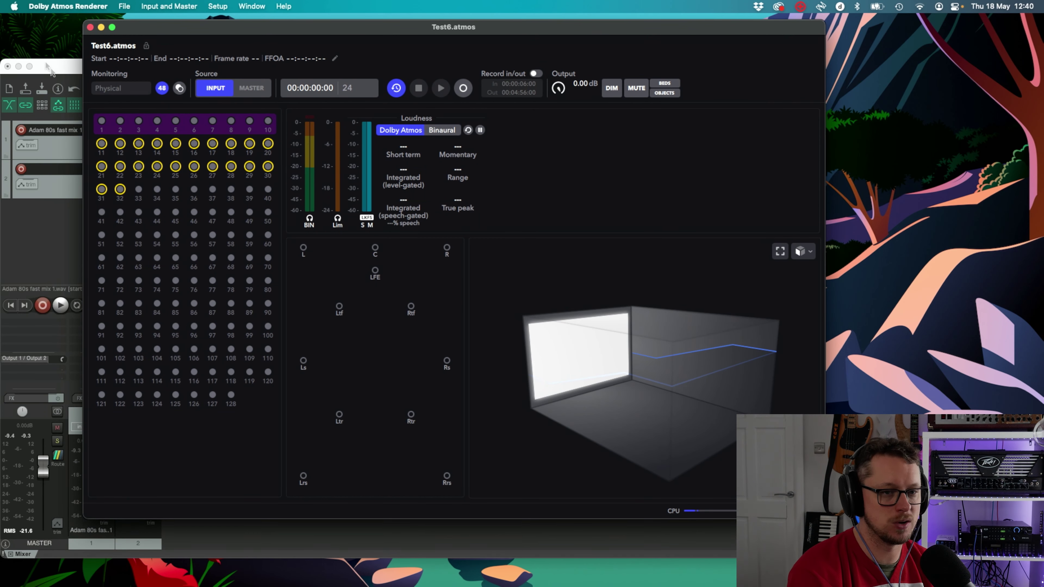
- Play the REAPER project, check the signal on input channels 1 and 2 in Dolby Atmos Renderer, and stop playback
left_click(76, 70)
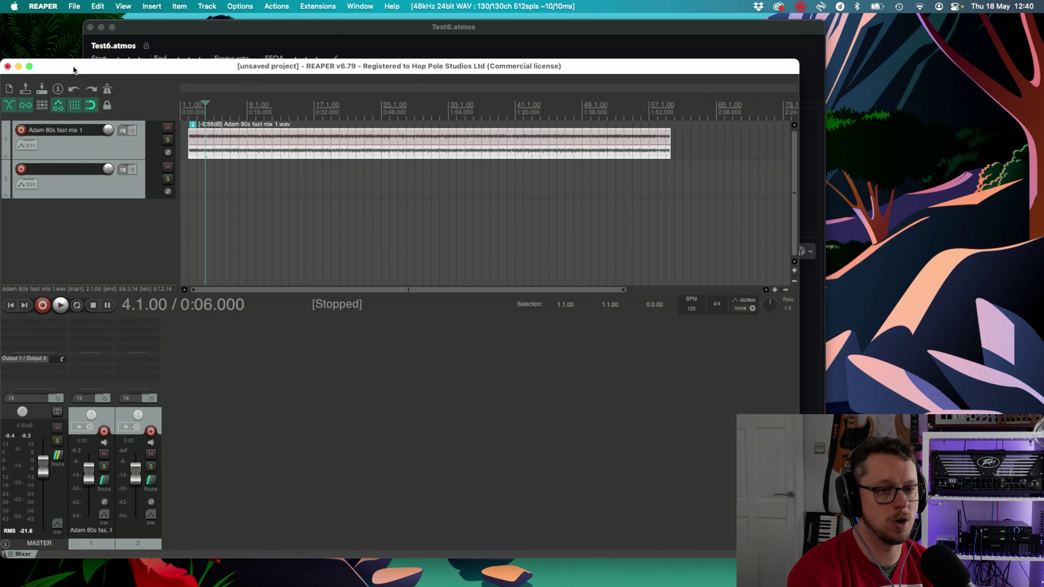
key("space")
left_click(184, 36)
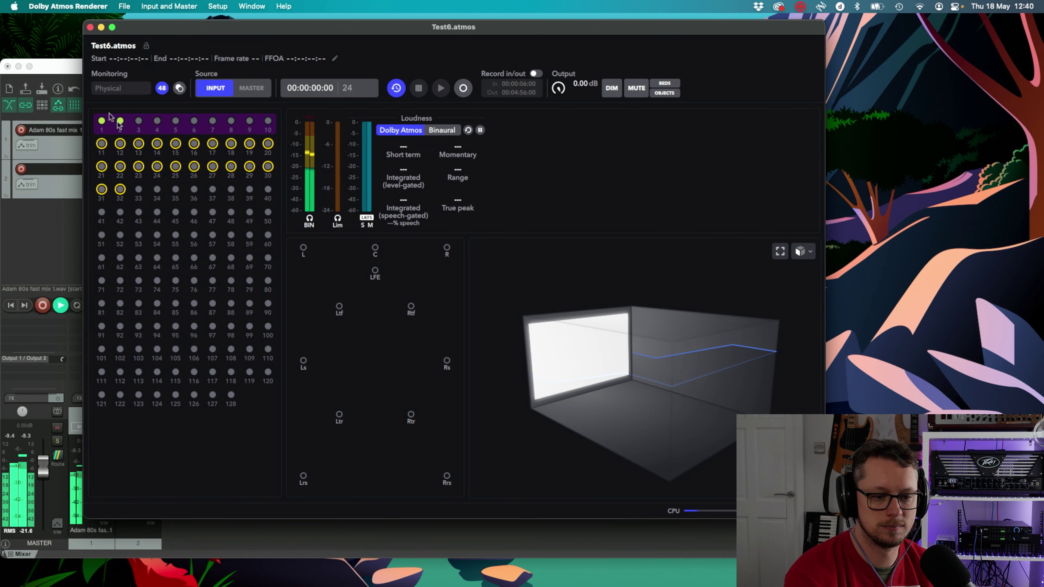
left_click(53, 64)
key("space")
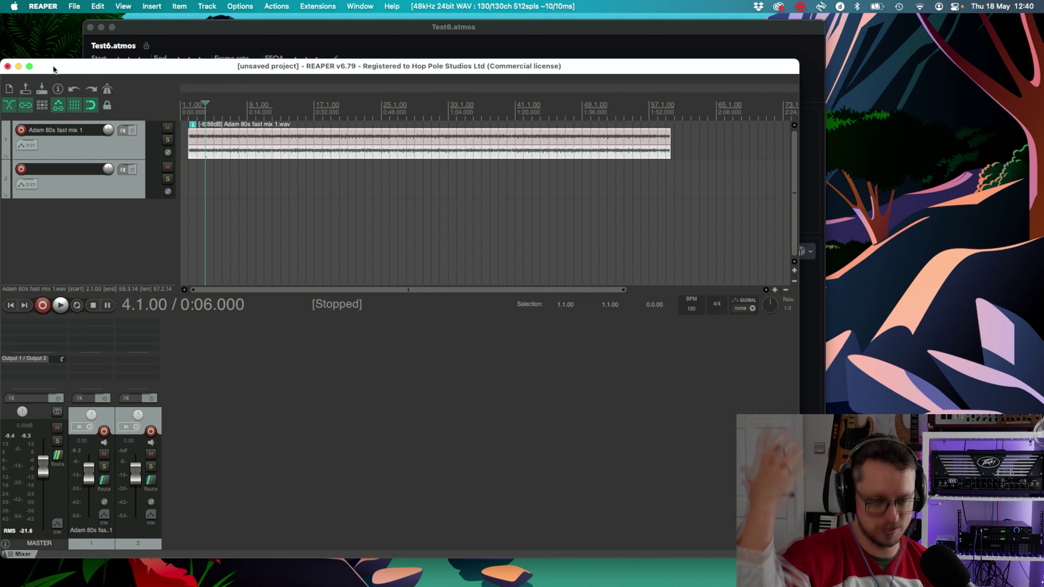
- Try to open Room Setup in Dolby Atmos Renderer
left_click(287, 47)
left_click(218, 6)
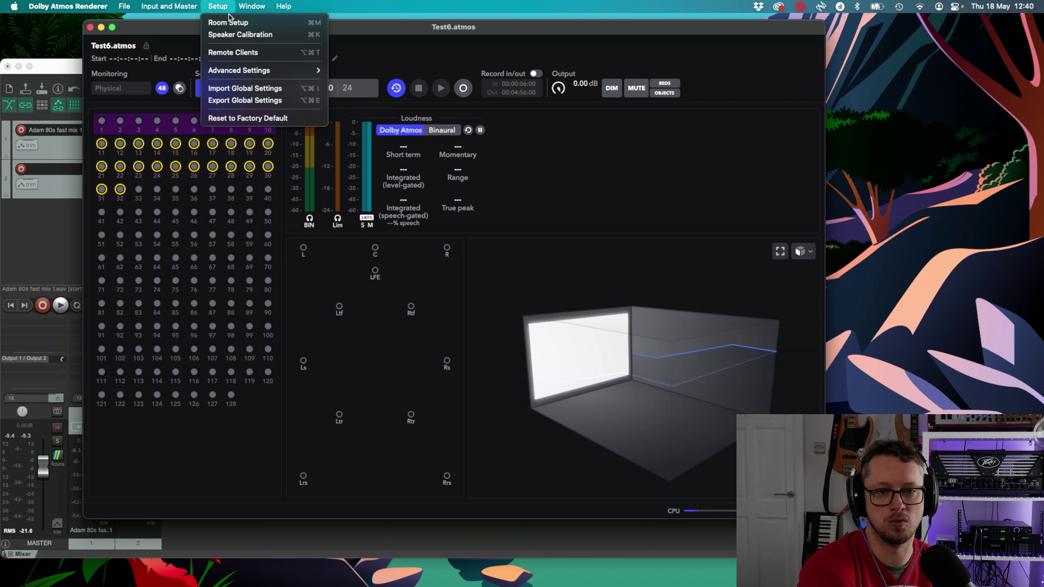
left_click(230, 23)
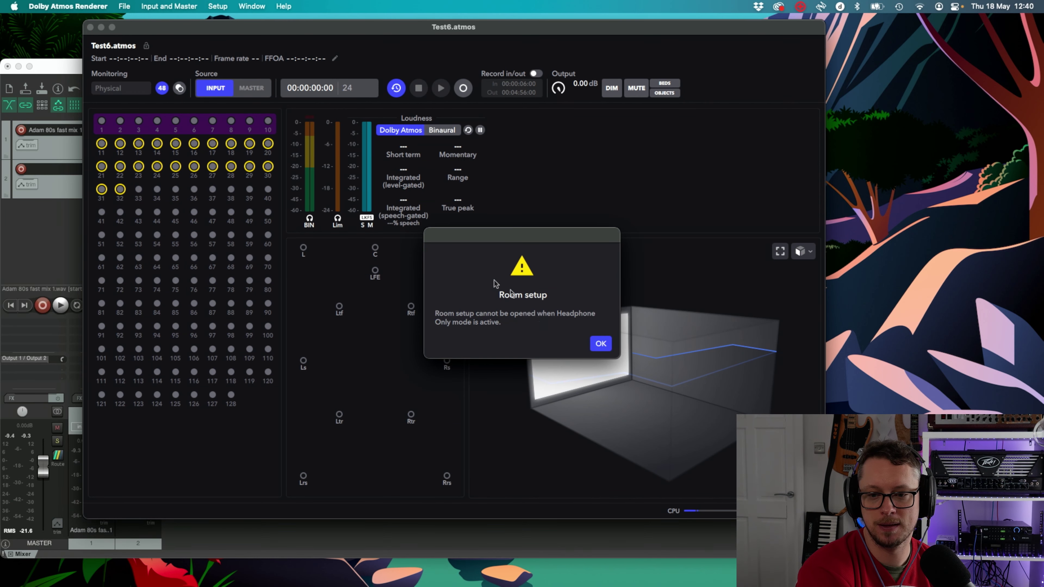
left_click(599, 343)
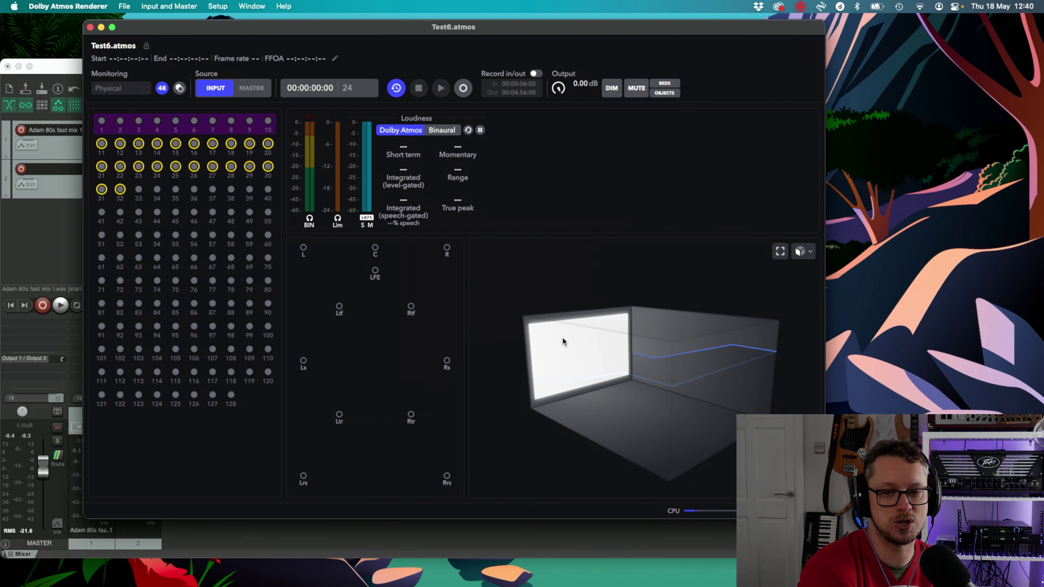
- Turn off Headphone Only mode in the Renderer's preferences and accept the change
left_click(107, 6)
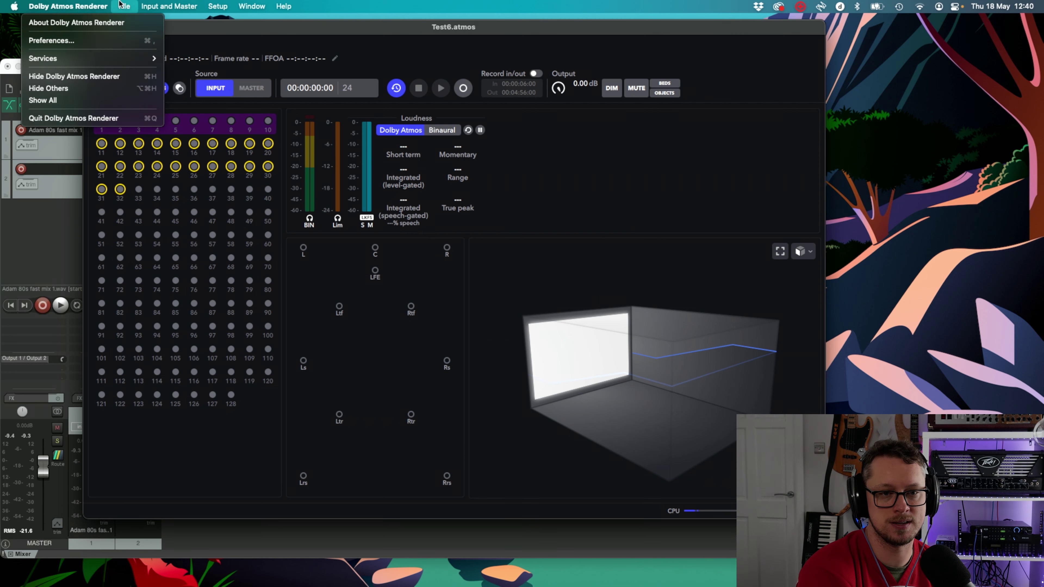
left_click(100, 41)
scroll(382, 316, "down", 5)
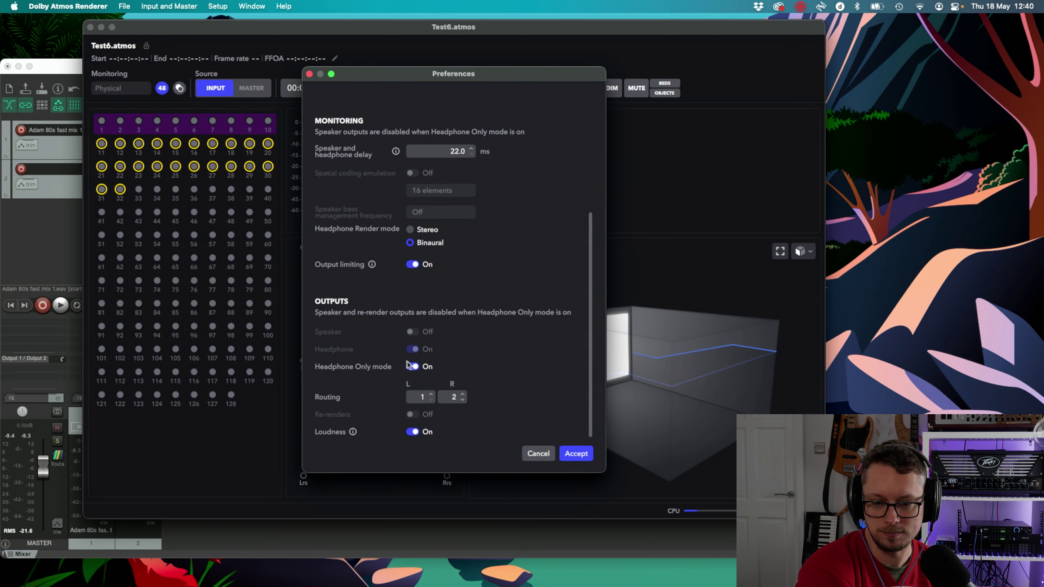
left_click(413, 367)
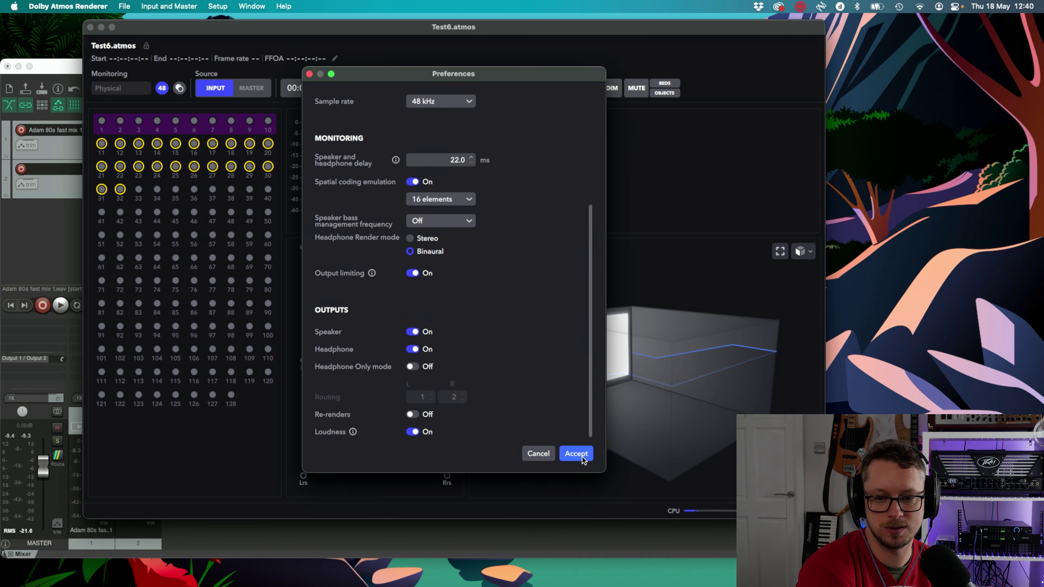
left_click(576, 453)
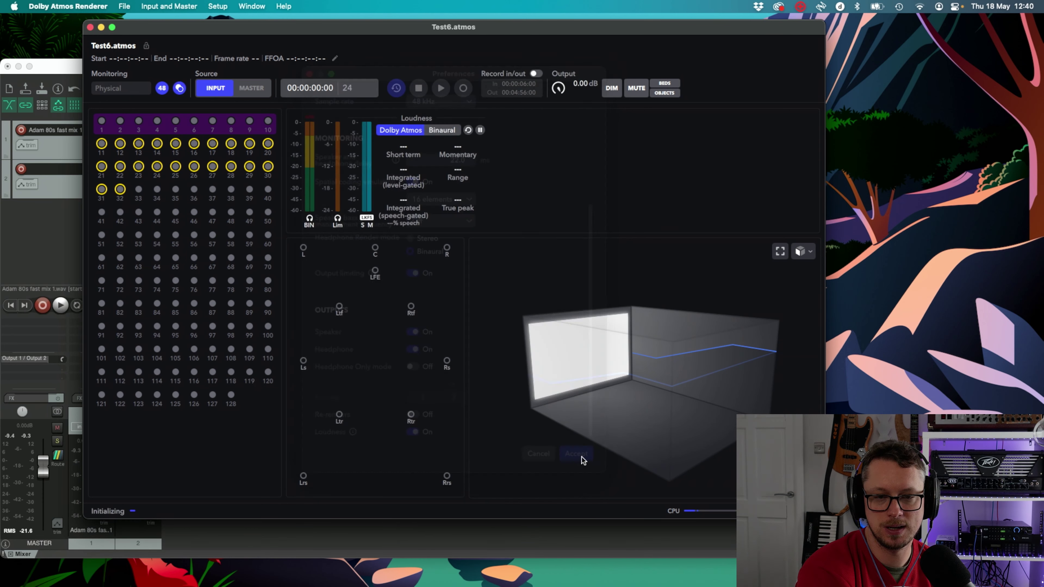
- Review the speaker layout and the headphone output routing in the Renderer's Room Setup
left_click(216, 5)
left_click(216, 5)
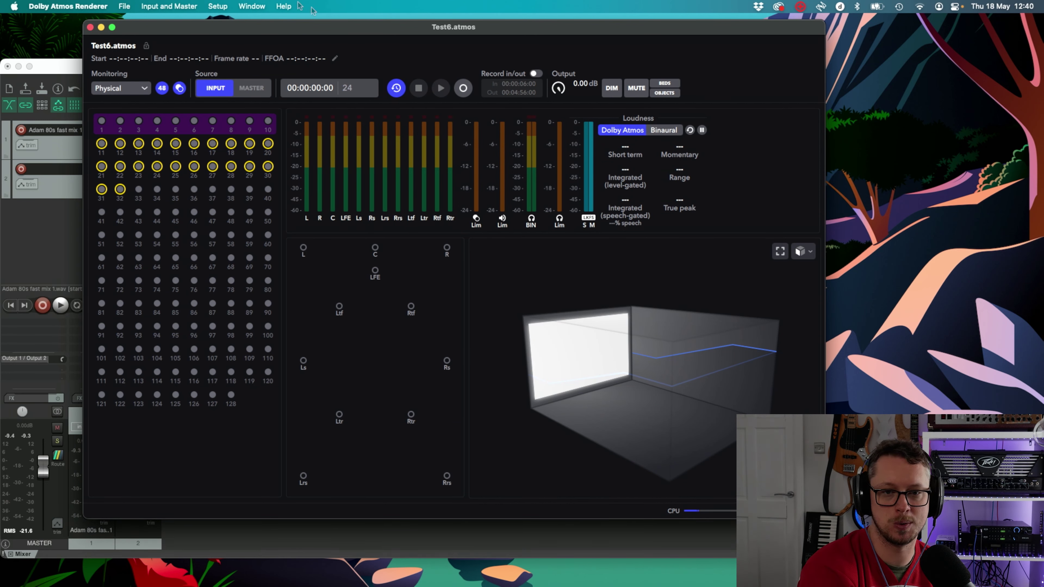
left_click(218, 5)
left_click(231, 21)
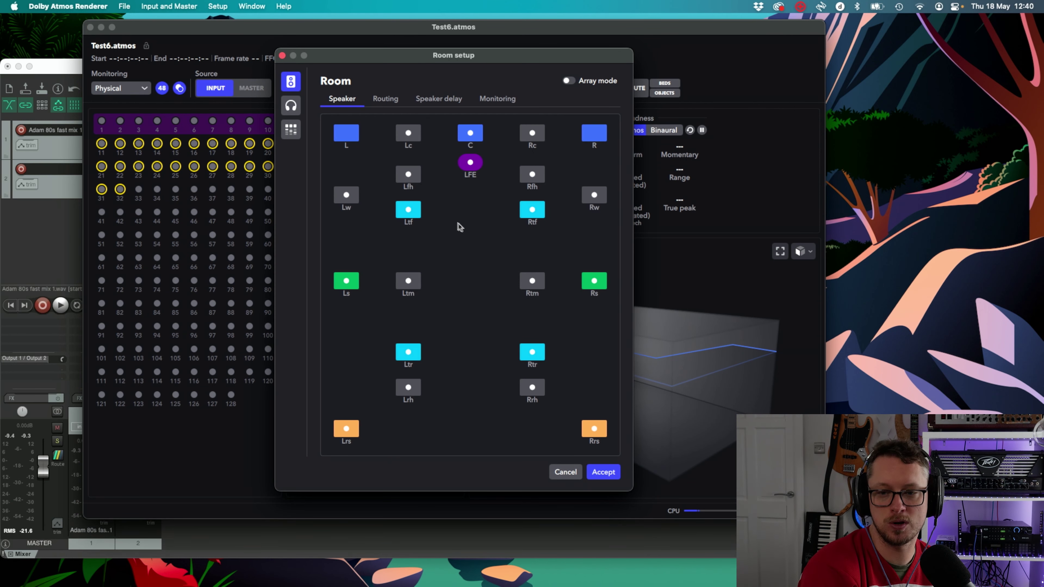
left_click(292, 108)
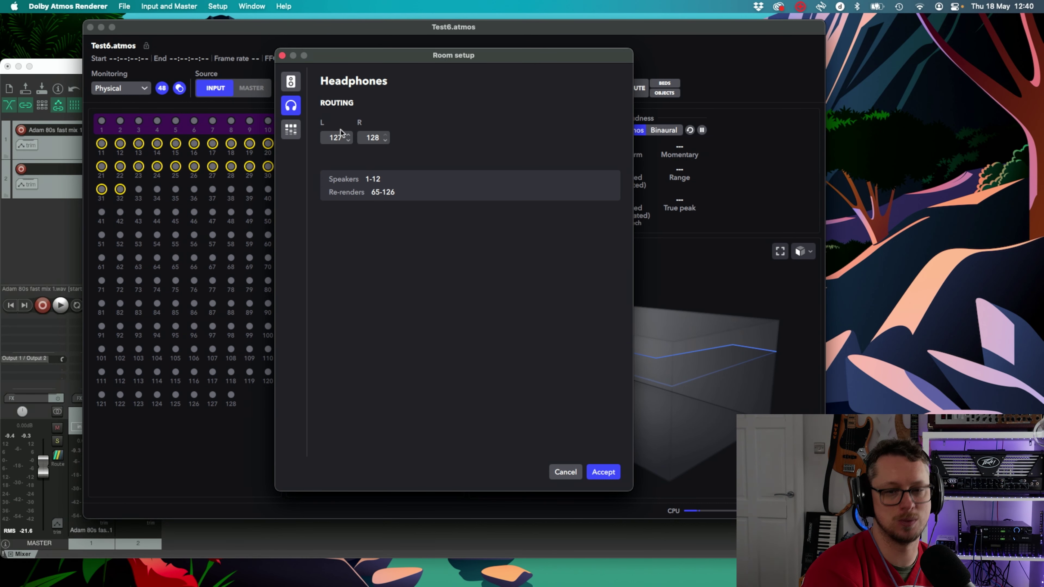
left_click(291, 87)
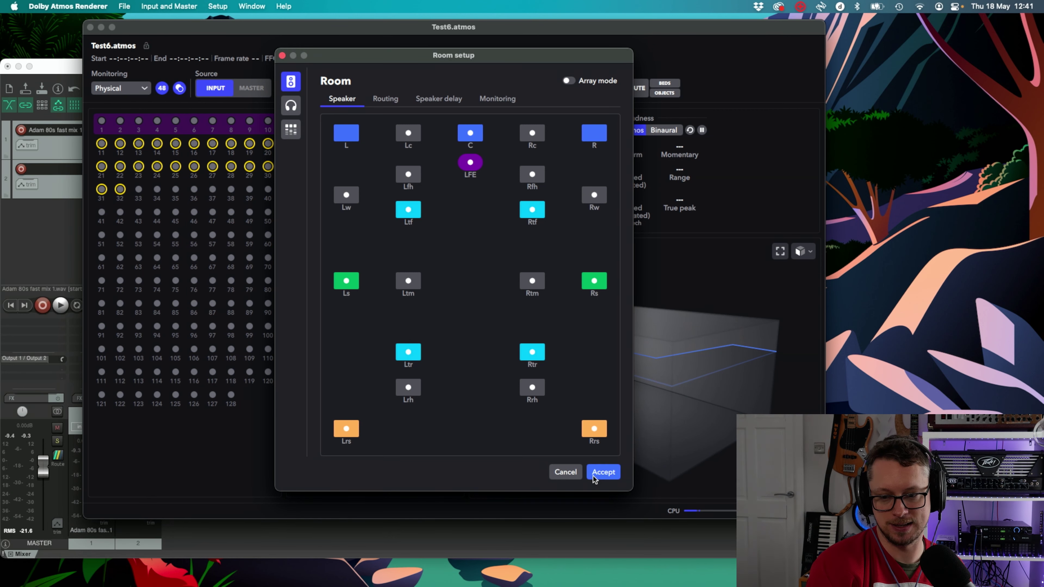
left_click(603, 472)
mouse_move(558, 94)
left_mouse_down()
mouse_move(553, 173)
mouse_move(560, 90)
left_mouse_up()
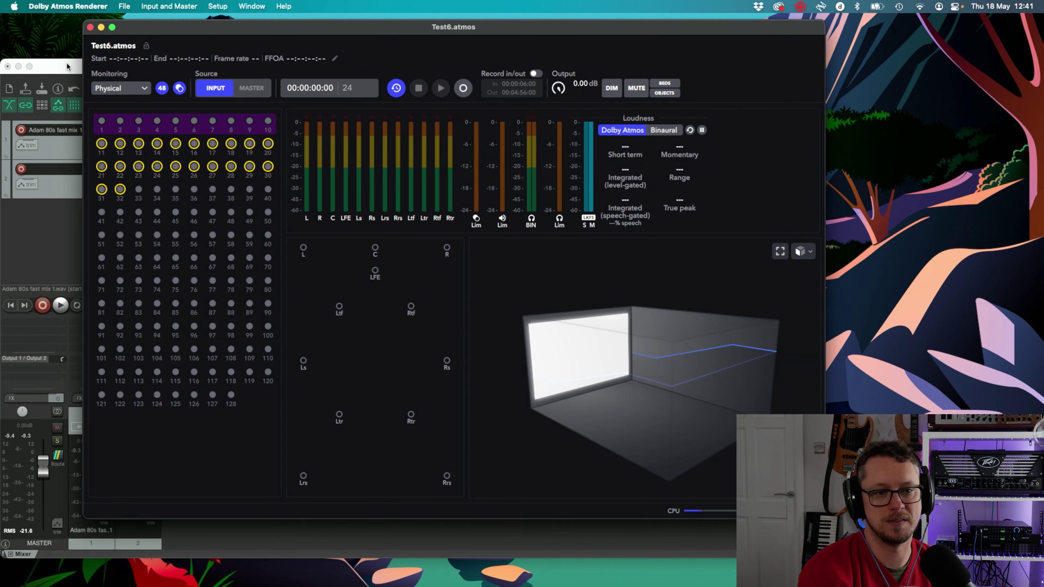
- Play the REAPER project, check the speaker and binaural meters in Dolby Atmos Renderer, and stop playback
left_click(68, 69)
key("space")
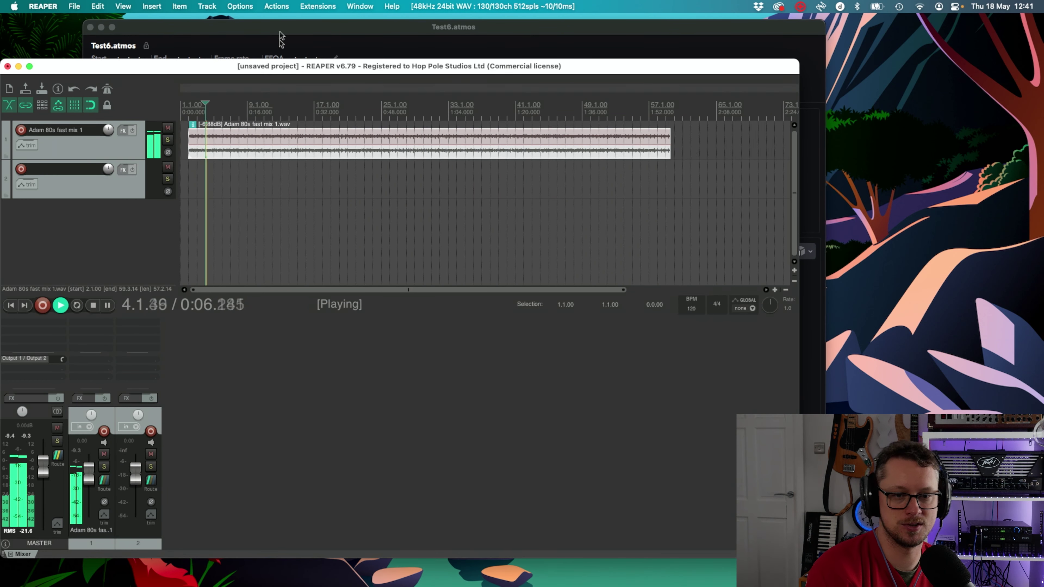
left_click(277, 28)
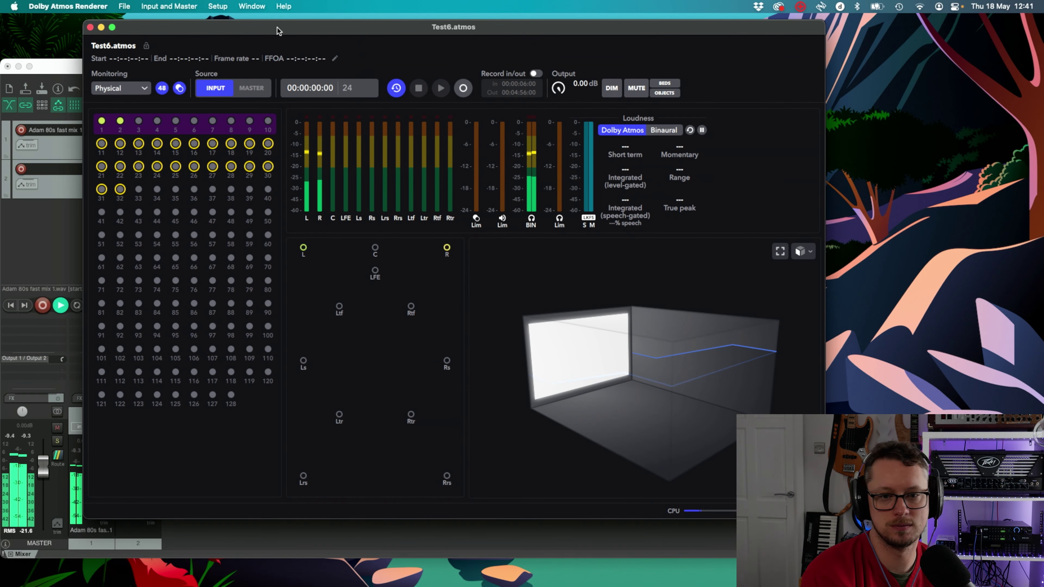
left_click(74, 70)
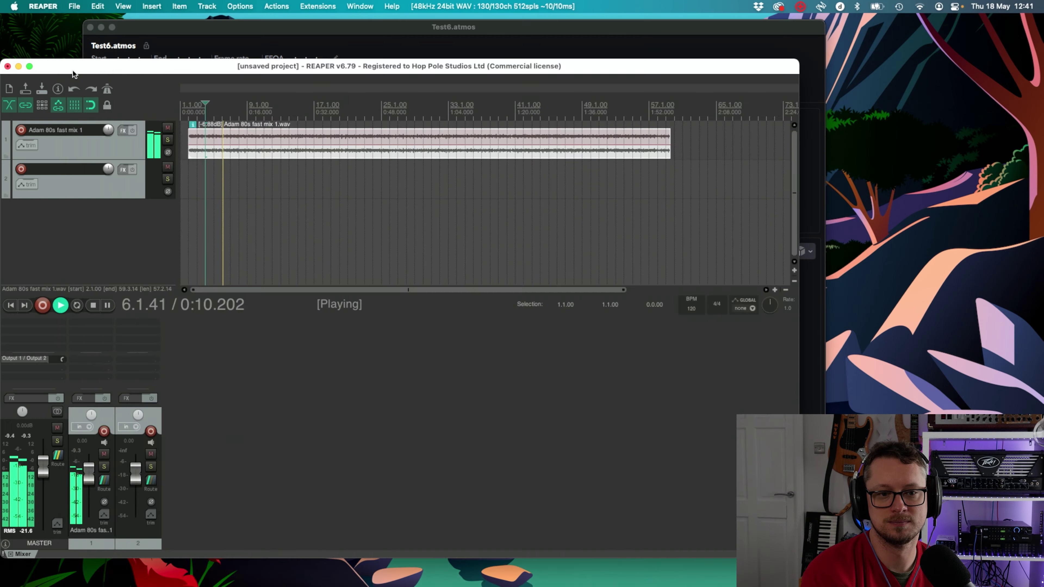
key("space")
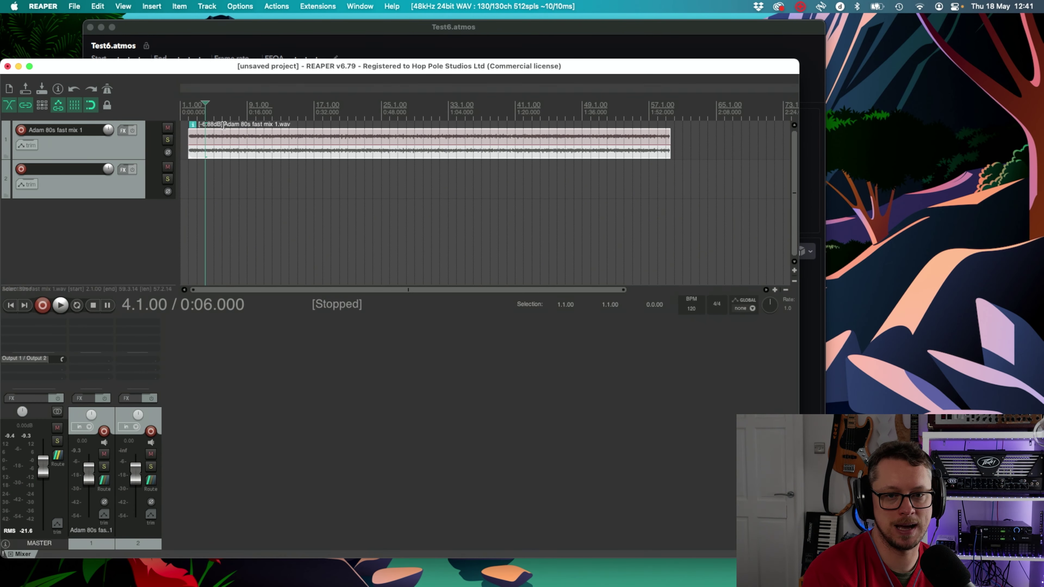
- Turn on Headphone Only mode in Dolby Atmos Renderer's preferences and accept the change
left_click(229, 44)
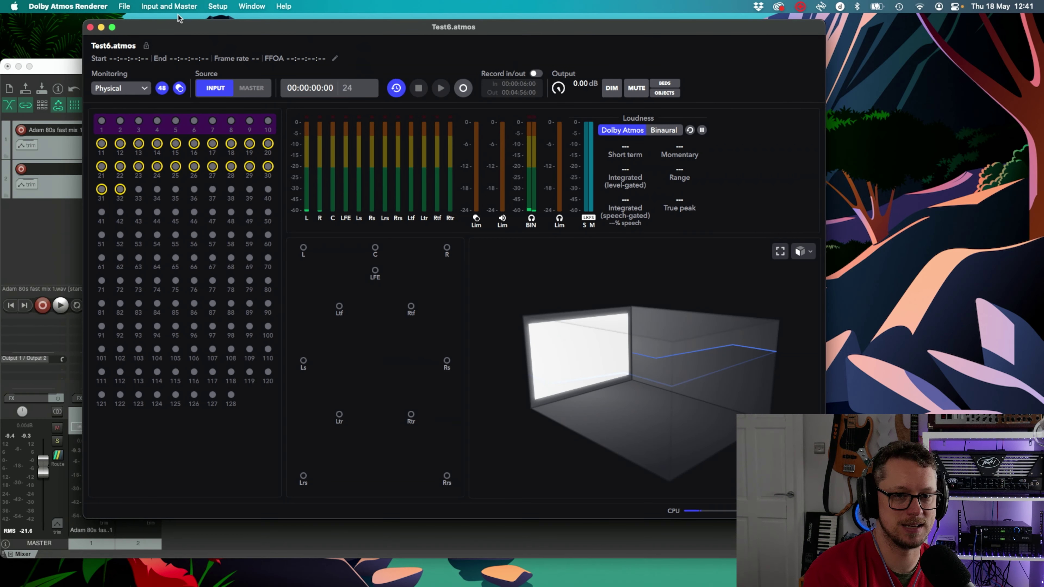
left_click(218, 6)
mouse_move(67, 6)
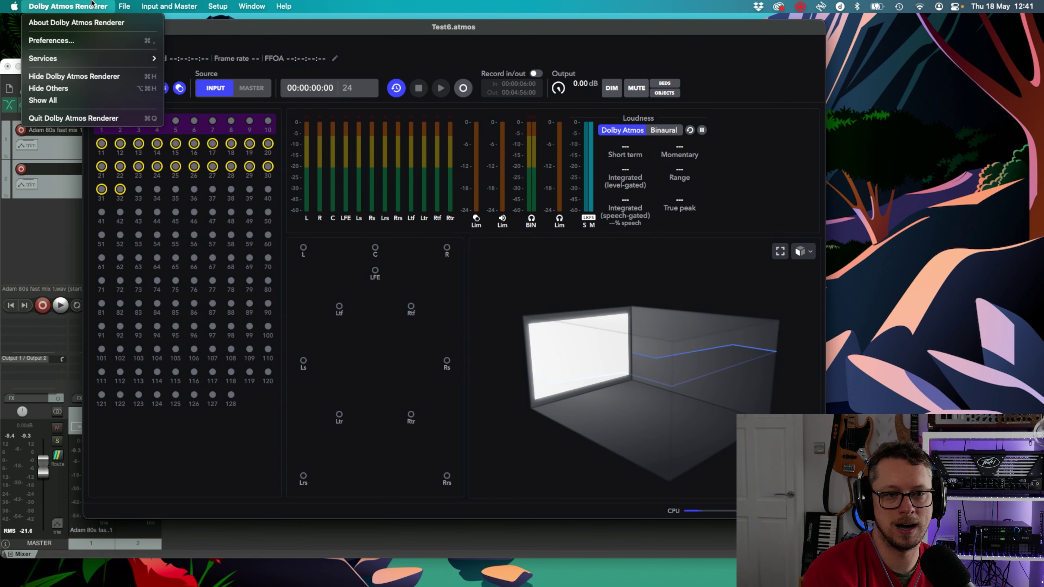
left_click(91, 47)
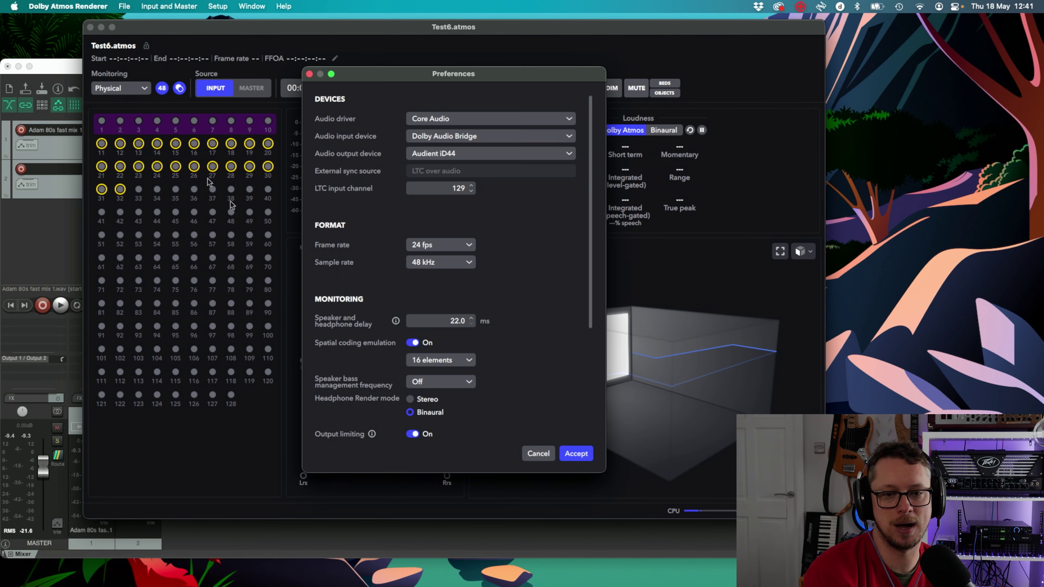
scroll(356, 299, "down", 5)
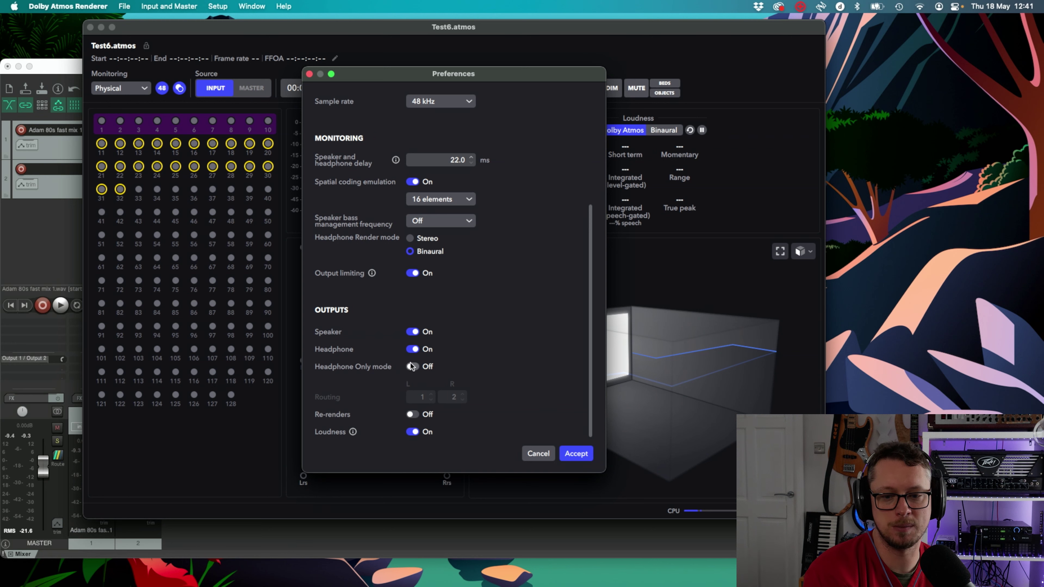
left_click(412, 365)
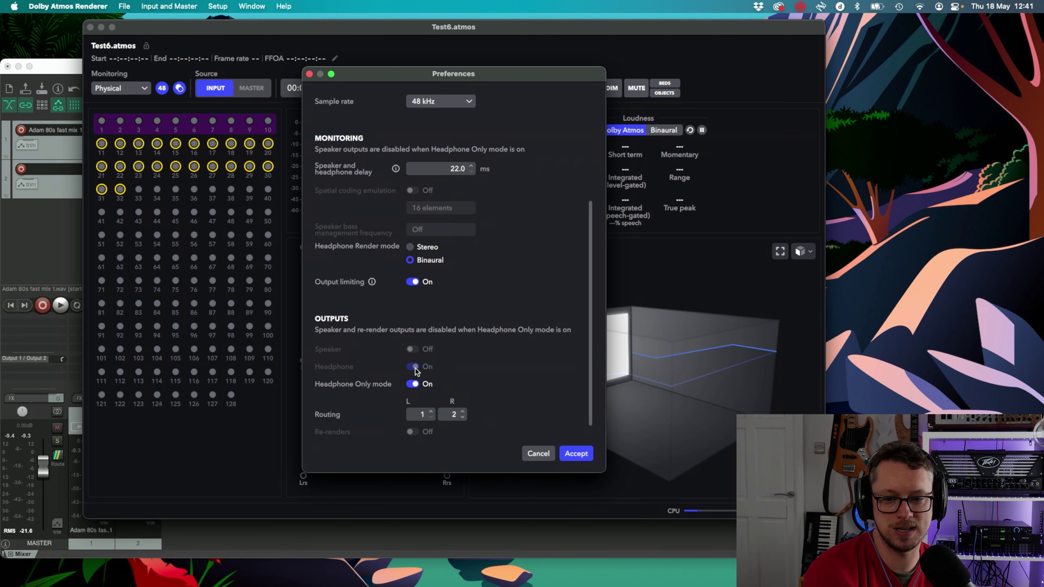
left_click(576, 454)
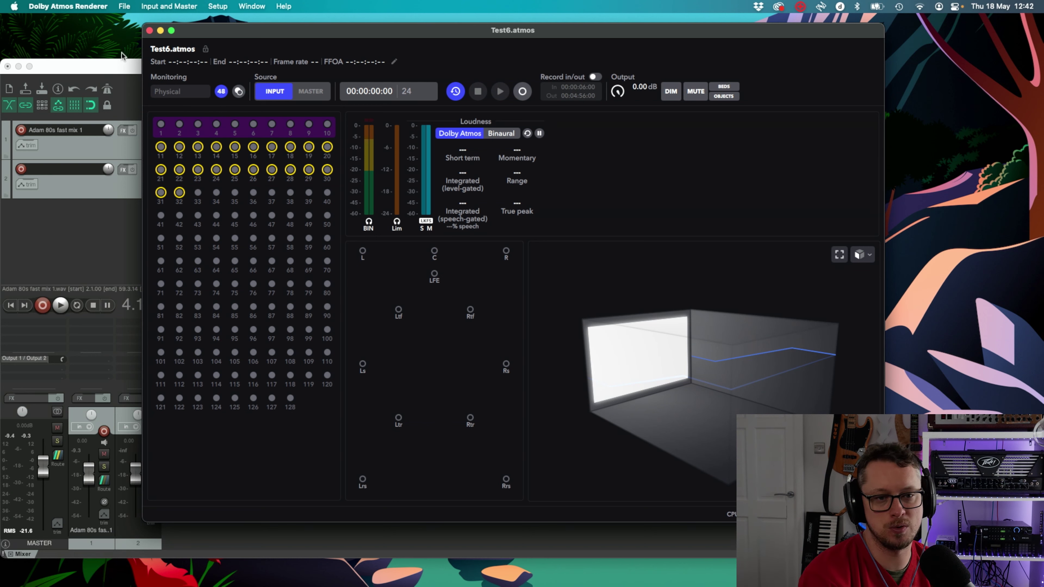
- Examine the Renderer's input configuration, including the bed format options for input 10 and the object assignments from input 11 onward
left_click(119, 66)
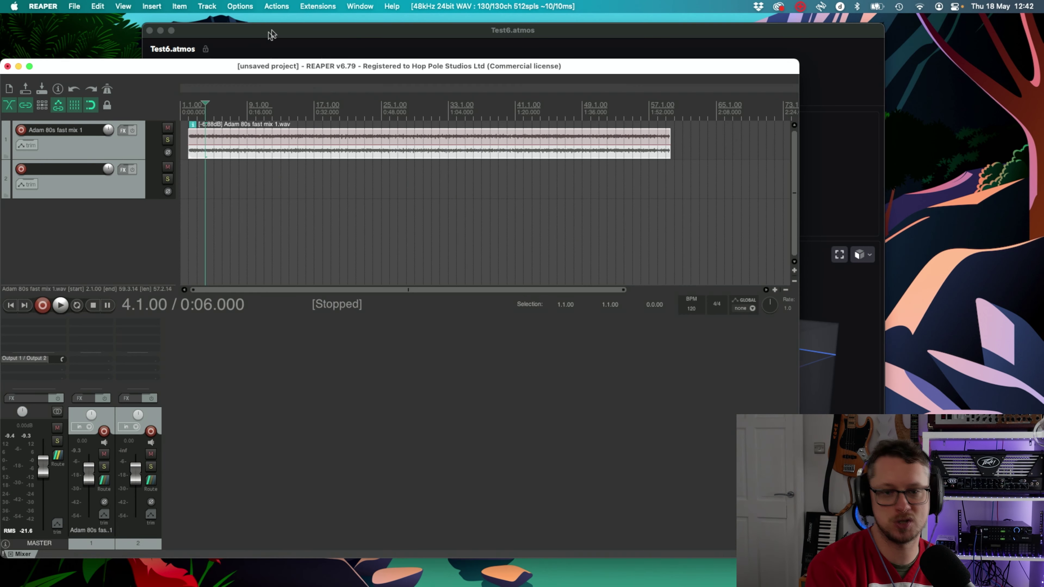
left_click(286, 33)
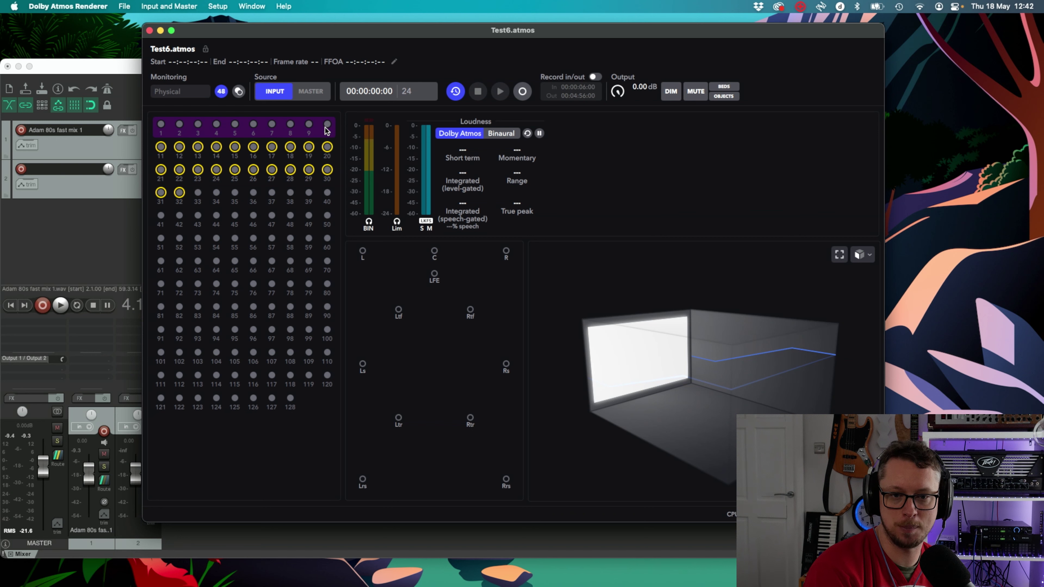
left_click(218, 4)
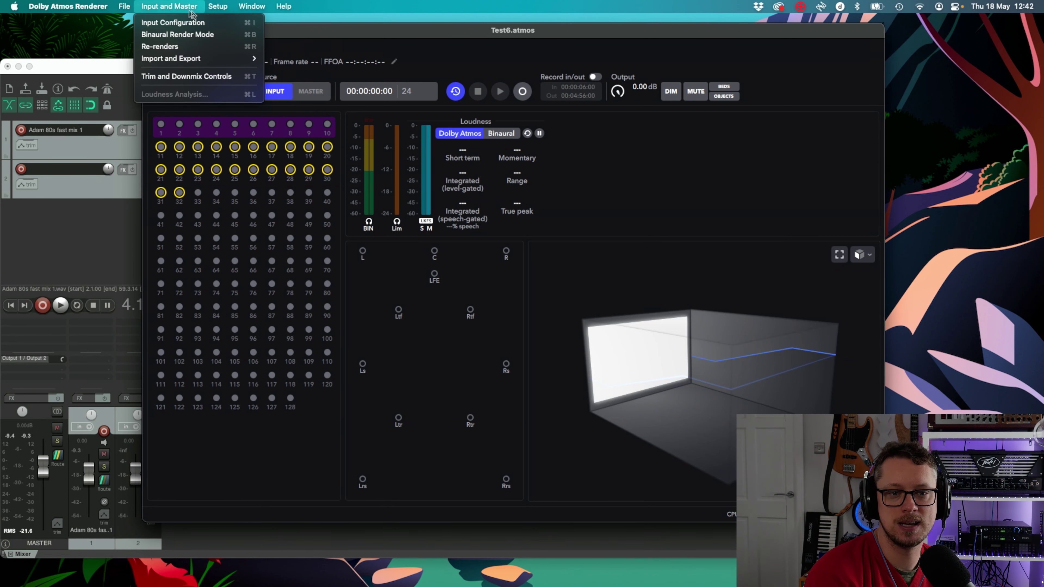
left_click(192, 23)
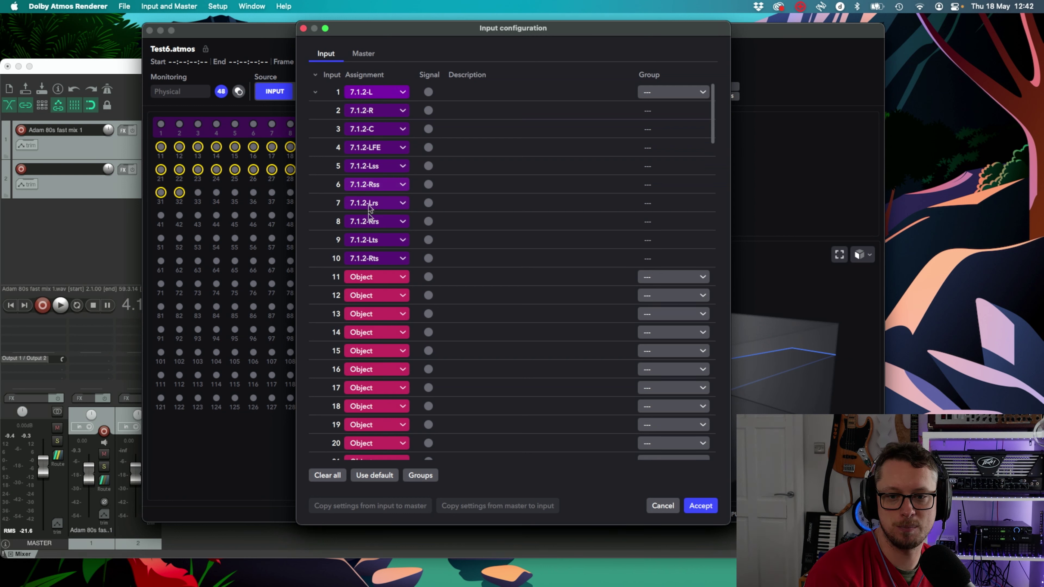
left_click(391, 260)
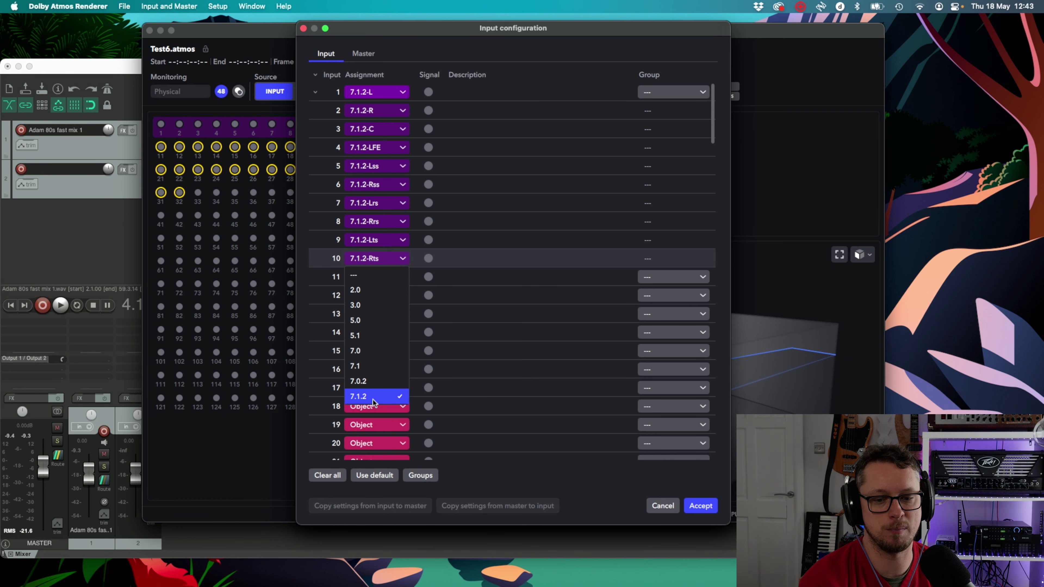
left_click(473, 266)
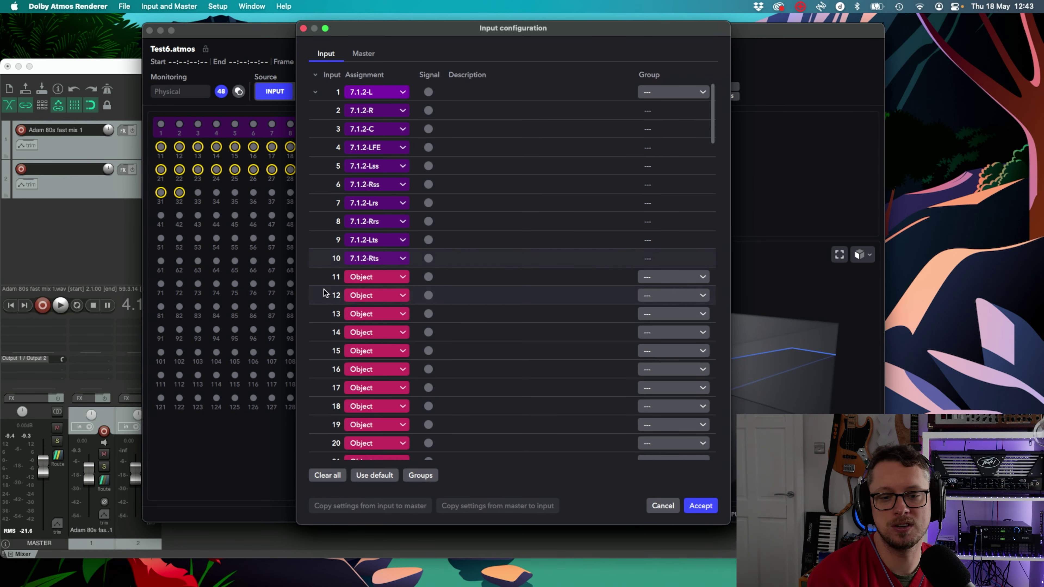
scroll(325, 292, "down", 7)
scroll(325, 292, "up", 7)
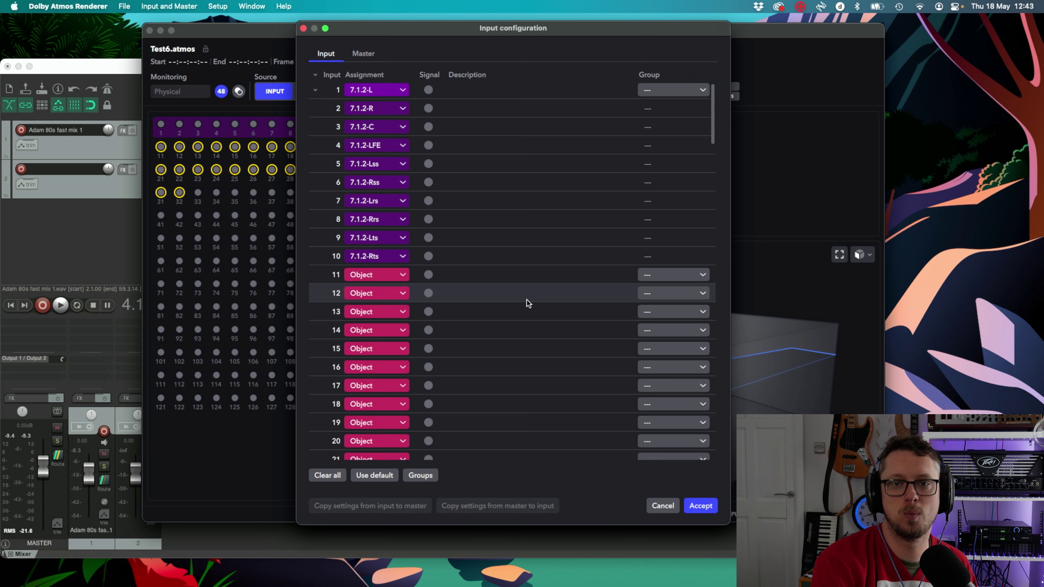
scroll(528, 303, "down", 2)
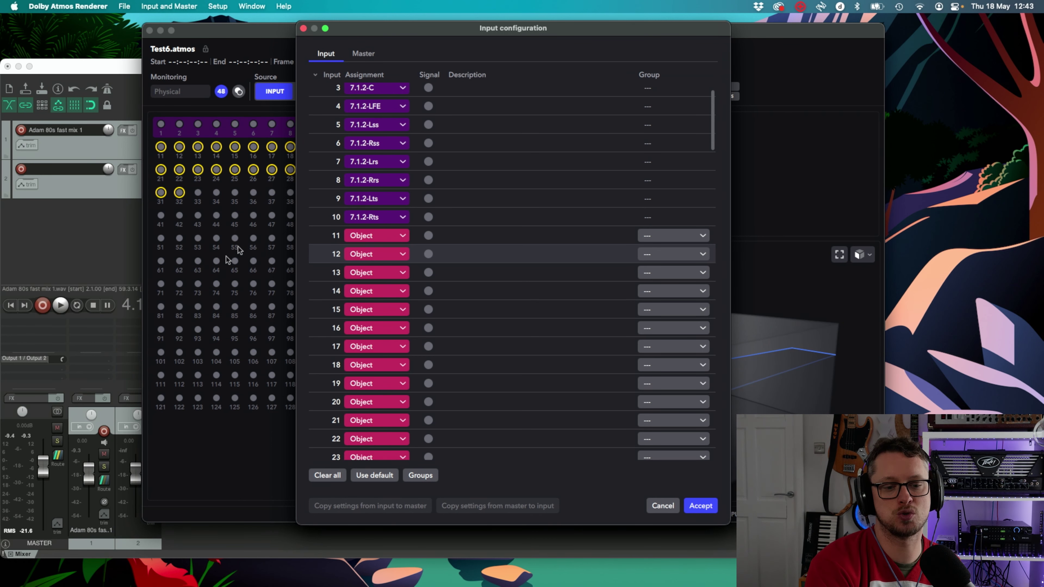
- Switch to REAPER and add the VST3 Dolby Atmos Music Panner to track 2
left_click(130, 332)
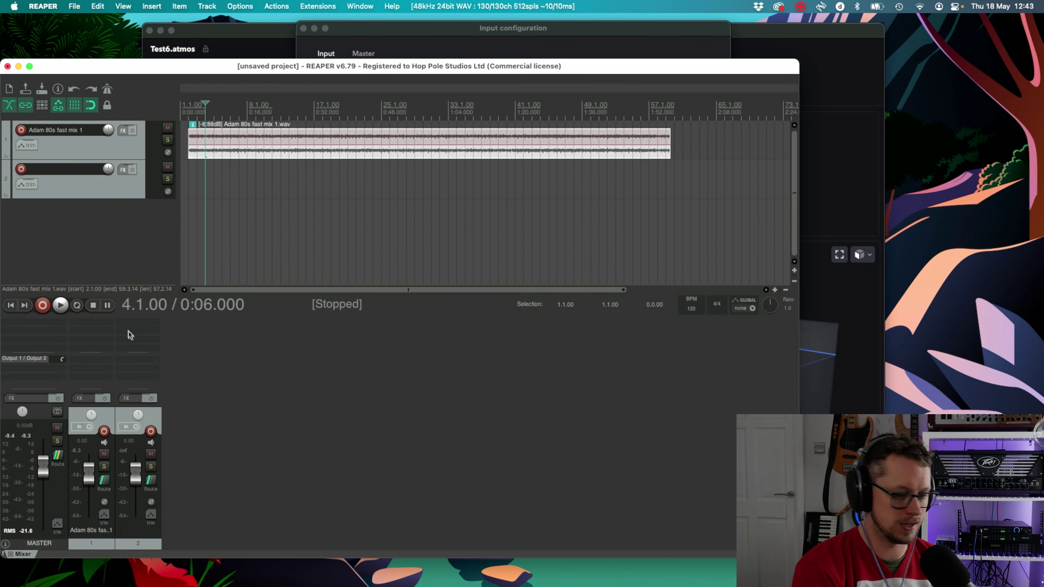
double_click(129, 332)
type("panner")
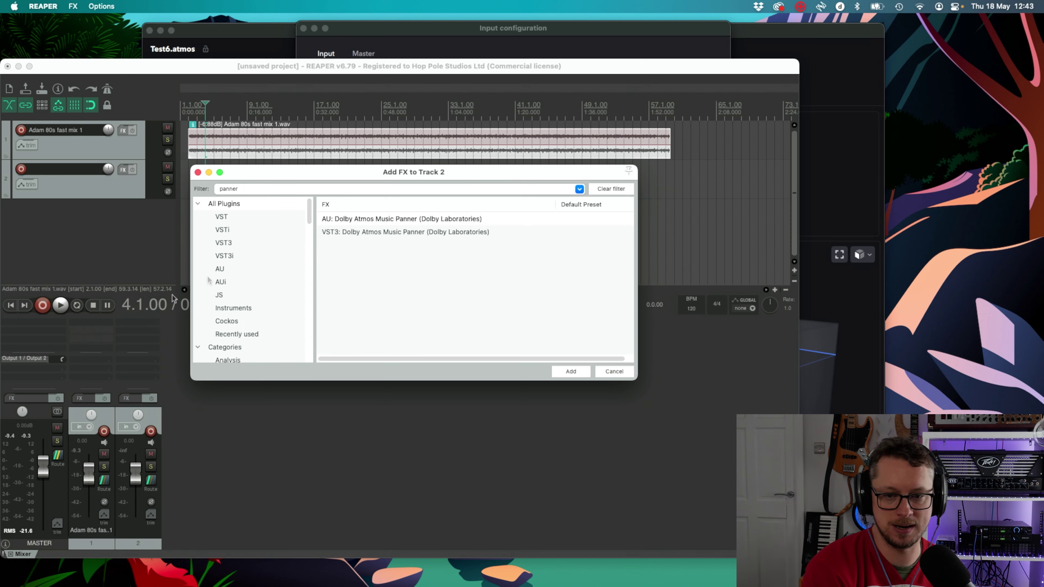
double_click(341, 232)
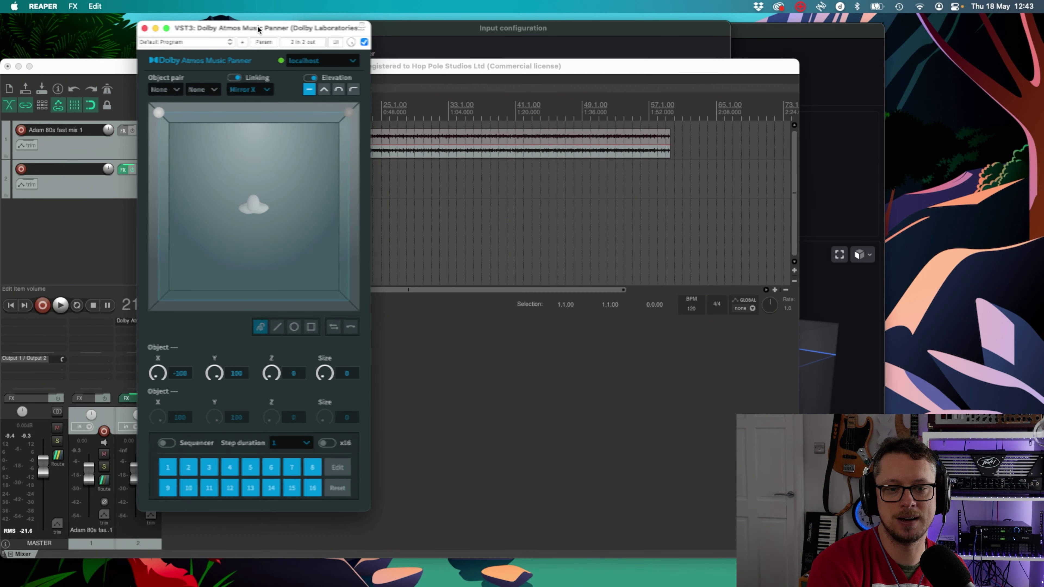
- Unlink the panner's two objects and place them separately at about X -42, Y 68 and X 66, Y 63
left_click_drag(160, 116, 203, 148)
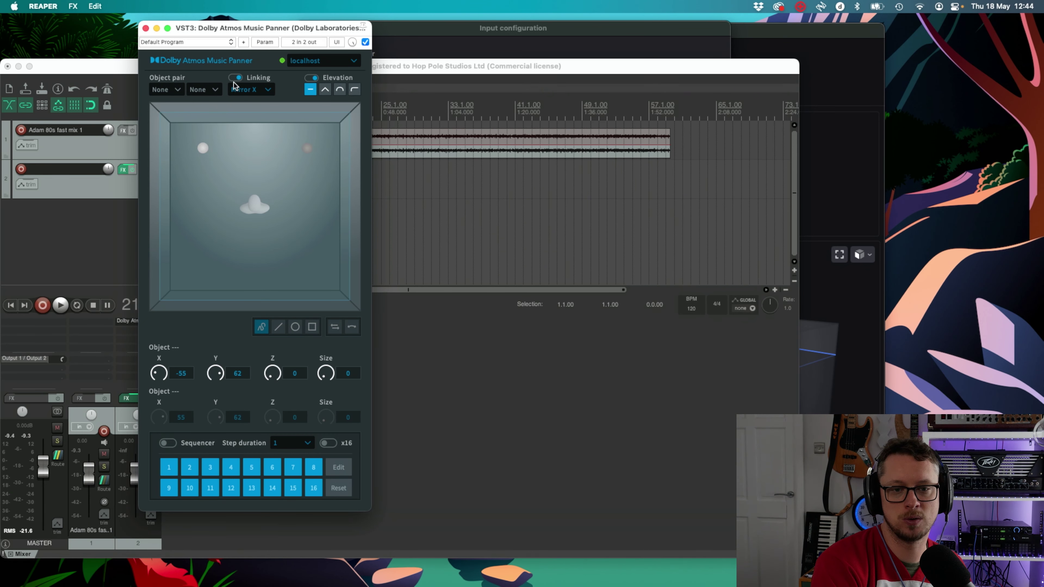
left_click(236, 80)
left_click_drag(201, 152, 210, 242)
left_click_drag(234, 201, 215, 142)
left_click_drag(349, 113, 318, 147)
- Assign the panner's object pair to Renderer objects 11 and 12
left_click(171, 91)
left_click(180, 91)
left_click(180, 98)
left_click(217, 94)
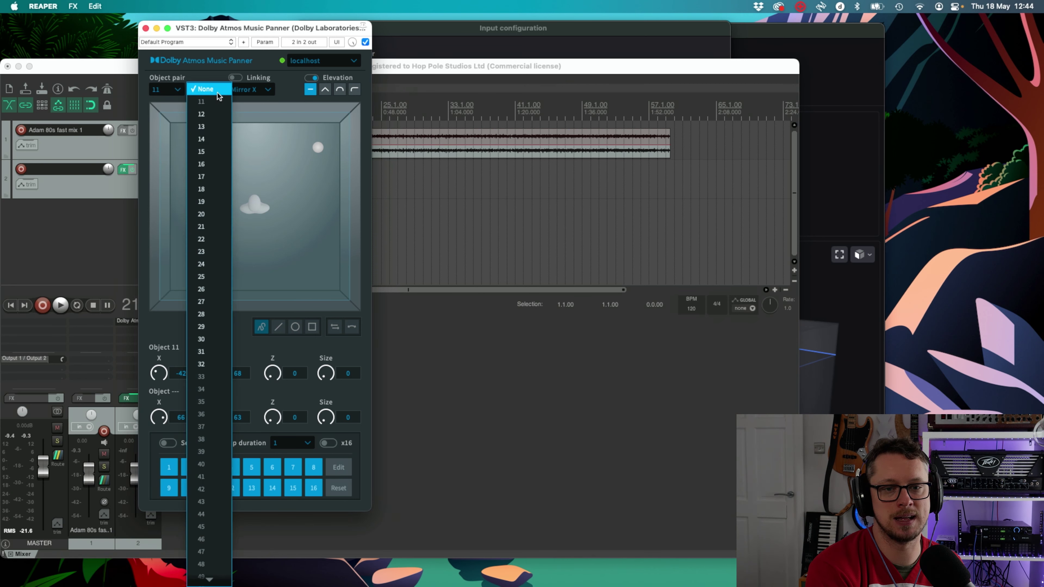
left_click(208, 114)
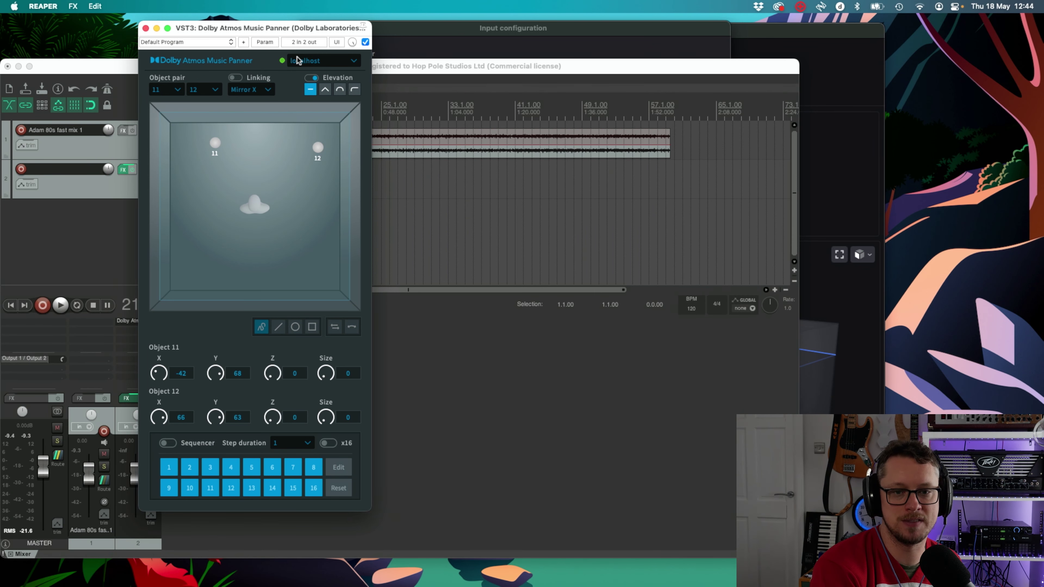
- Switch to Dolby Atmos Renderer, accept the input configuration, and check object inputs 11 and 12 in the main window
left_click(431, 33)
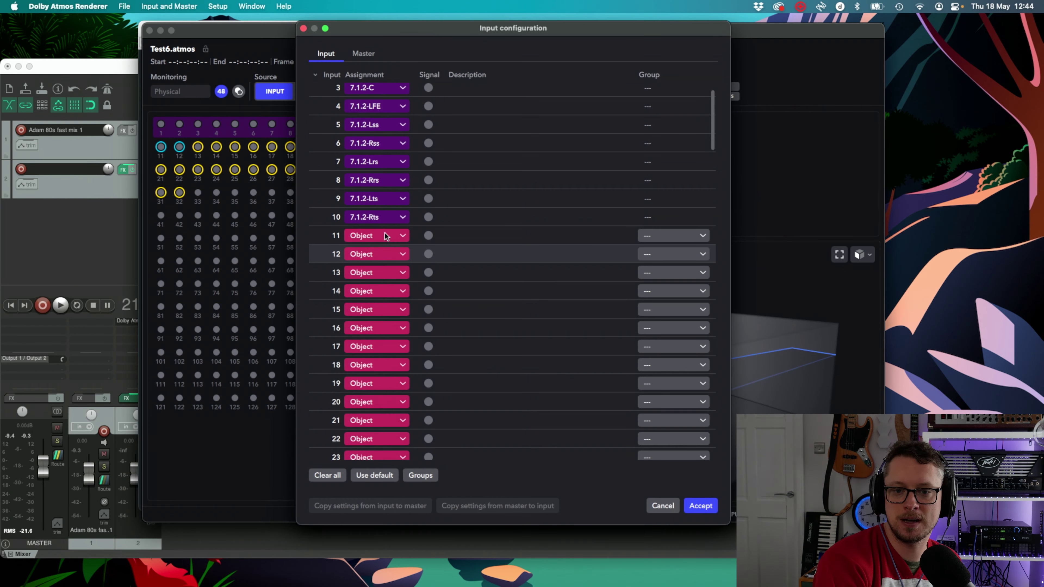
left_click(693, 509)
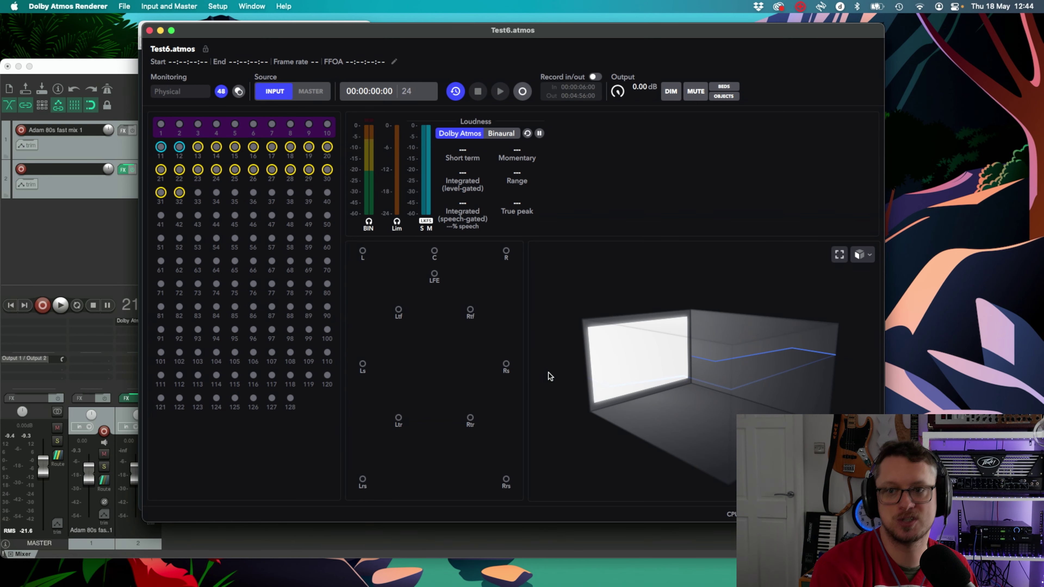
left_click_drag(350, 23, 232, 20)
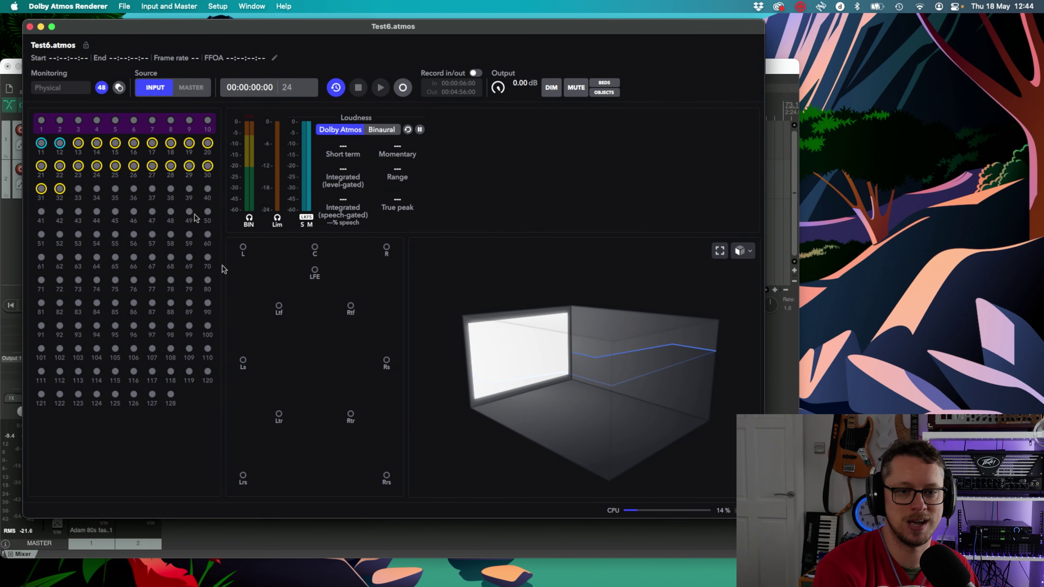
left_click_drag(182, 28, 228, 33)
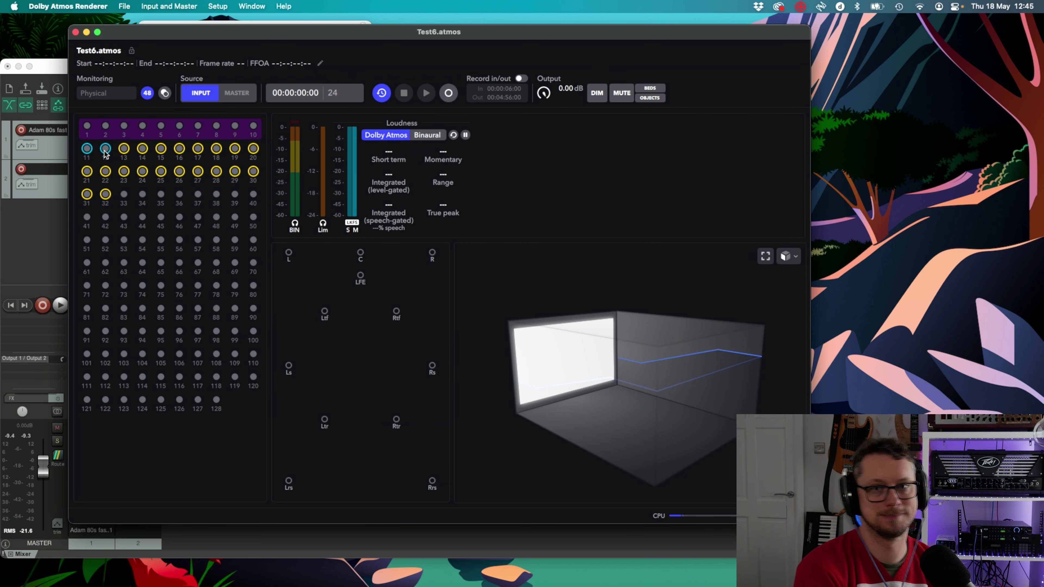
left_click_drag(179, 32, 303, 36)
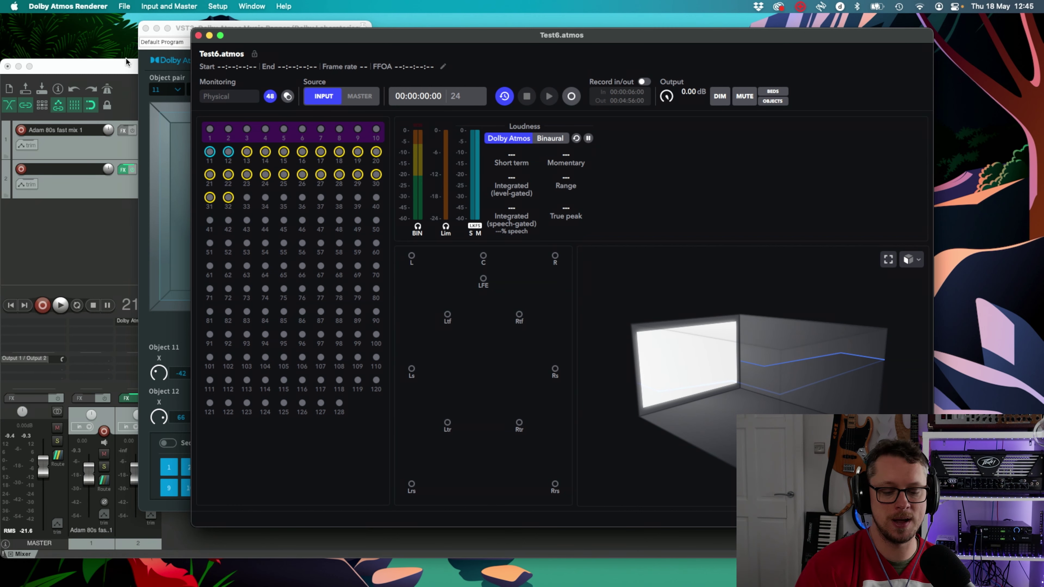
- Return to REAPER, close the panner window, and set the project's video frame rate to 24
left_click(208, 27)
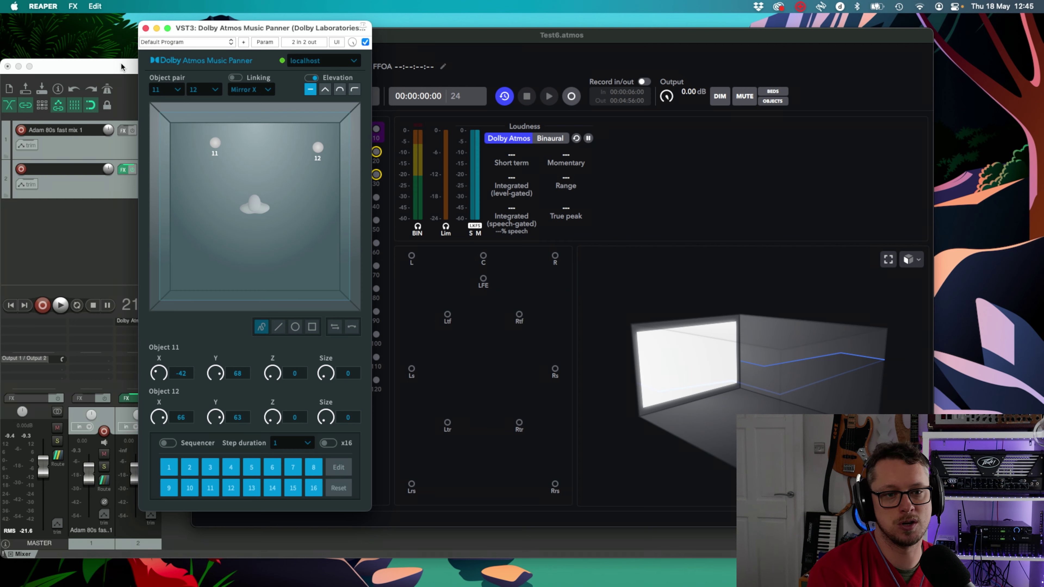
left_click(134, 70)
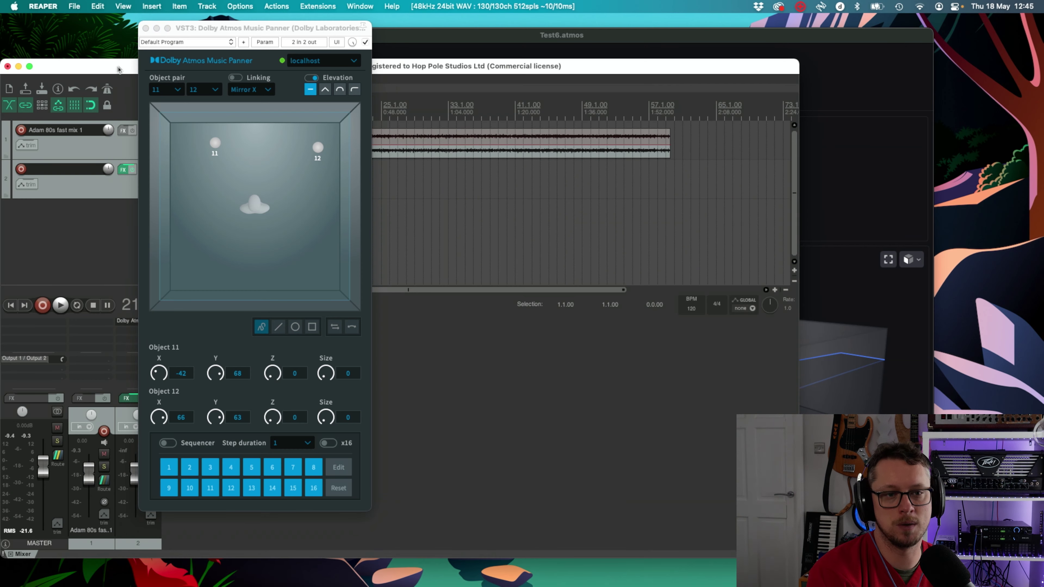
left_click(146, 28)
left_click(75, 6)
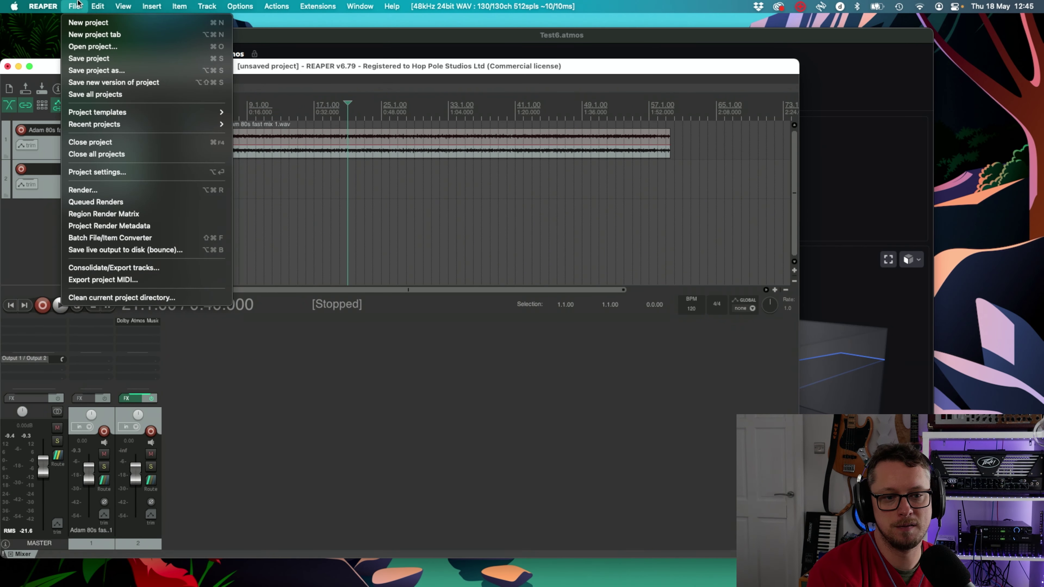
left_click(97, 173)
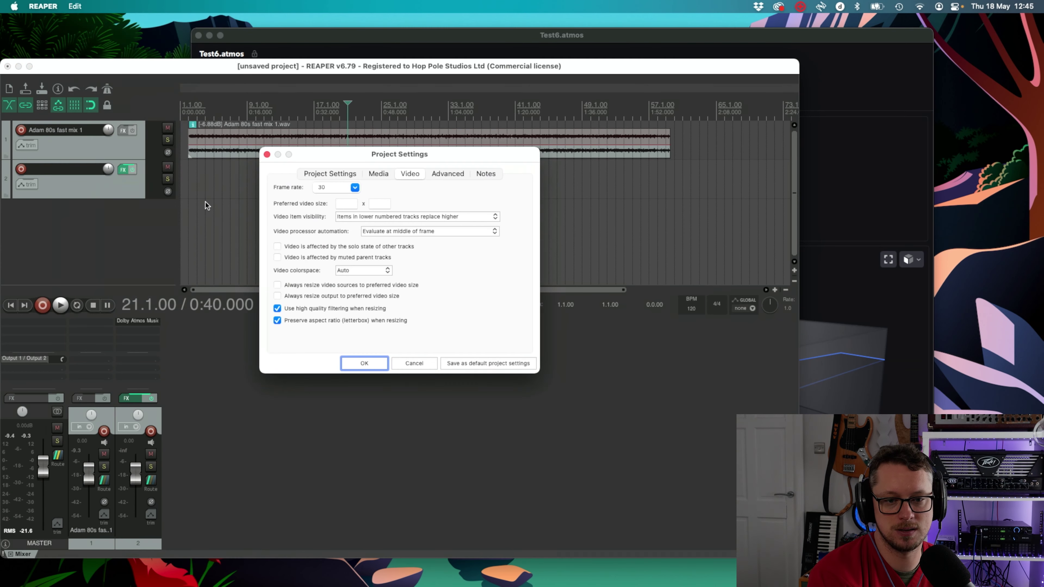
left_click(355, 190)
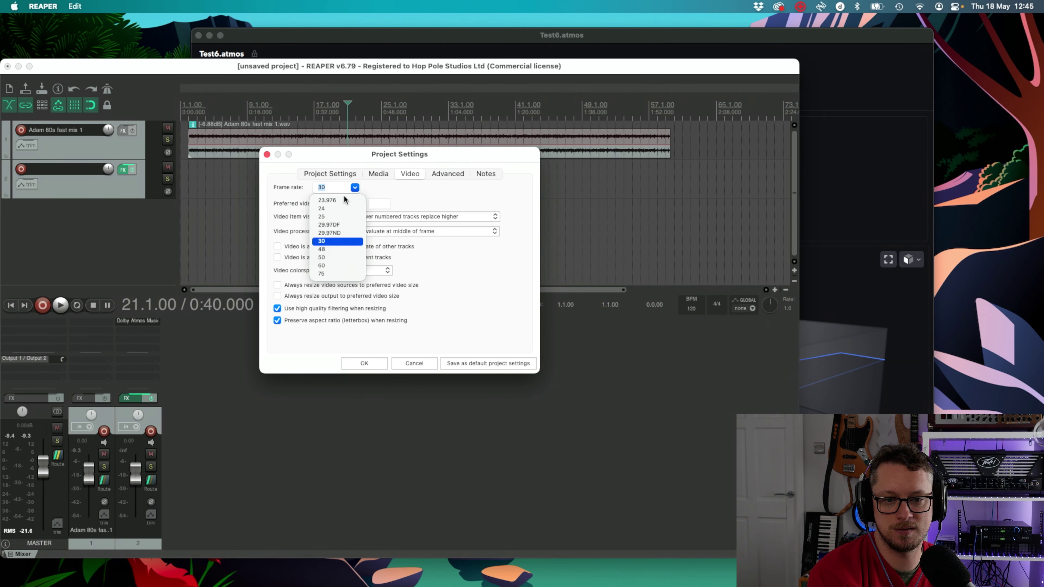
left_click(321, 208)
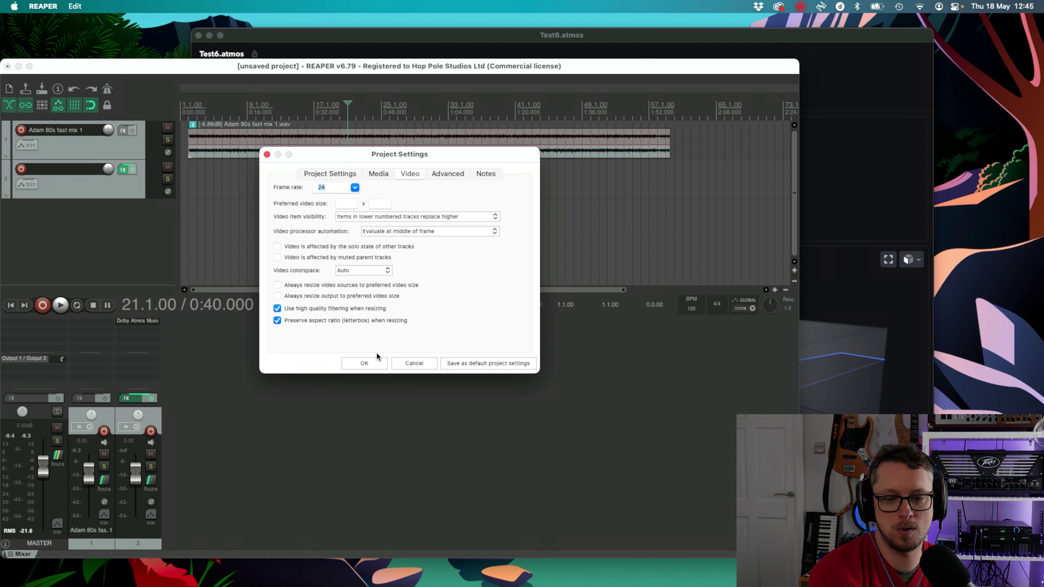
left_click(368, 365)
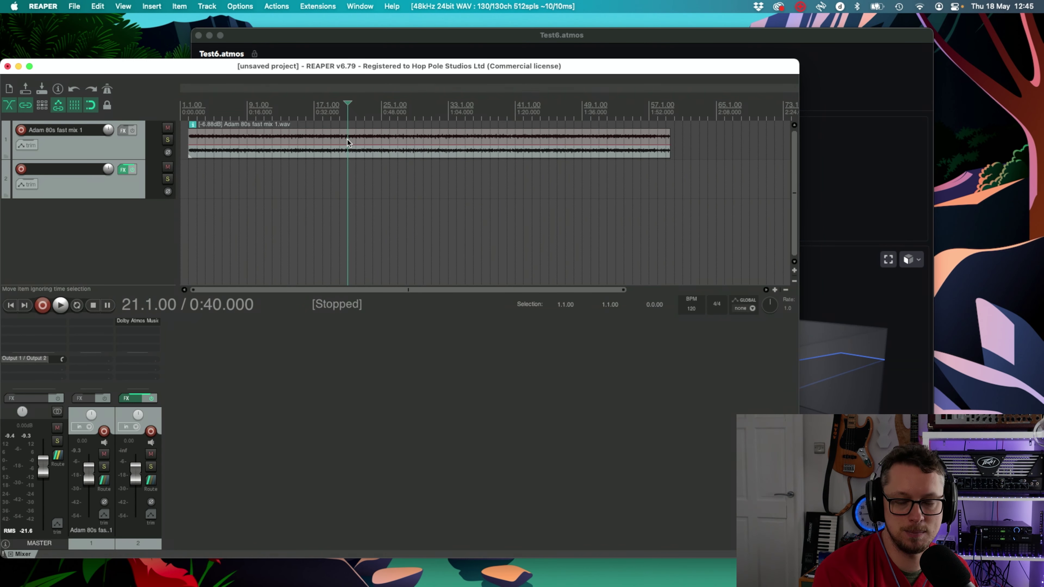
- Create a third track and add the VST3 Dolby LTC Generator to it
double_click(105, 227)
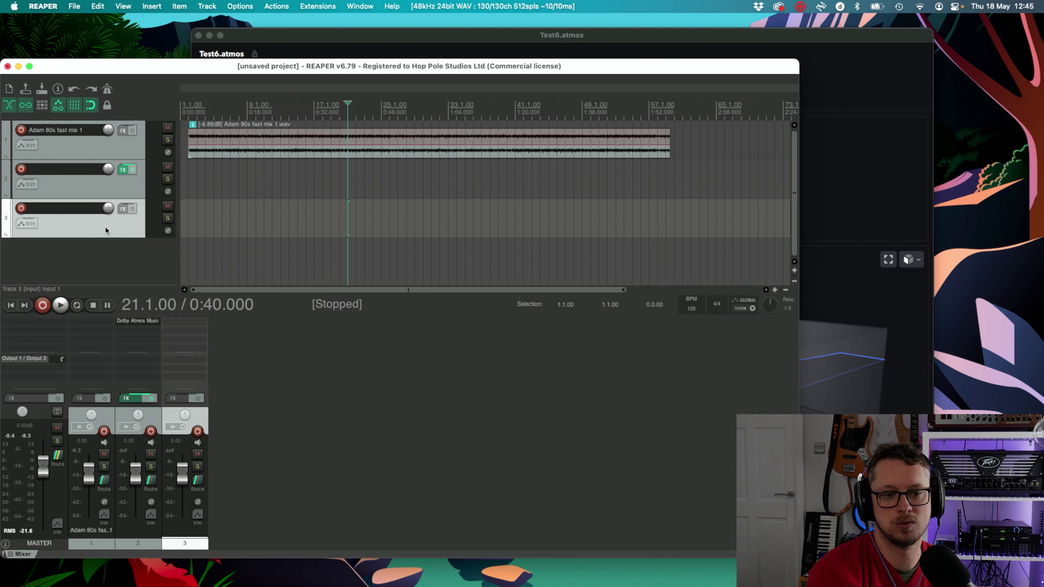
left_click(183, 325)
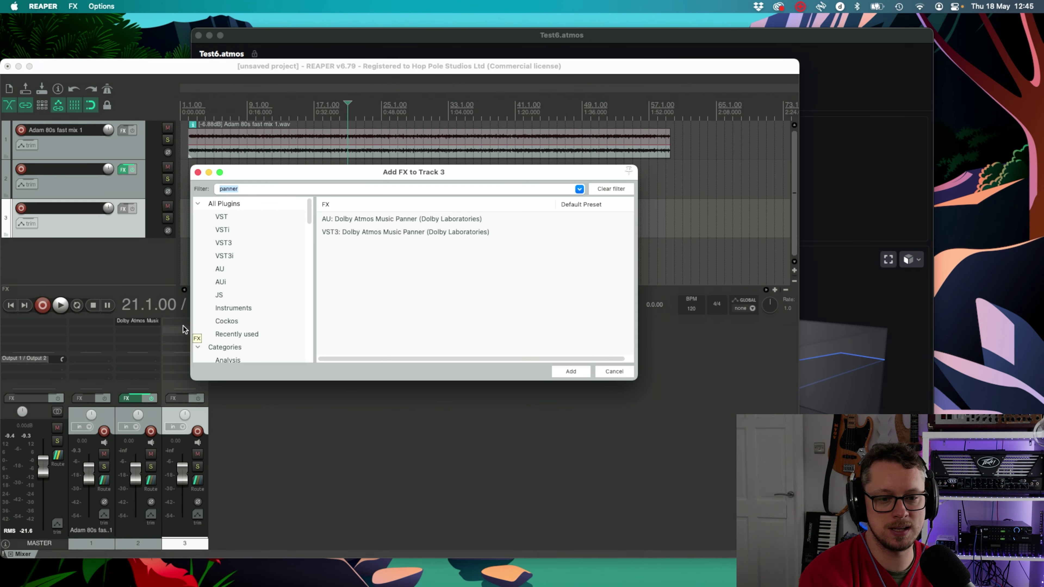
type("dolb")
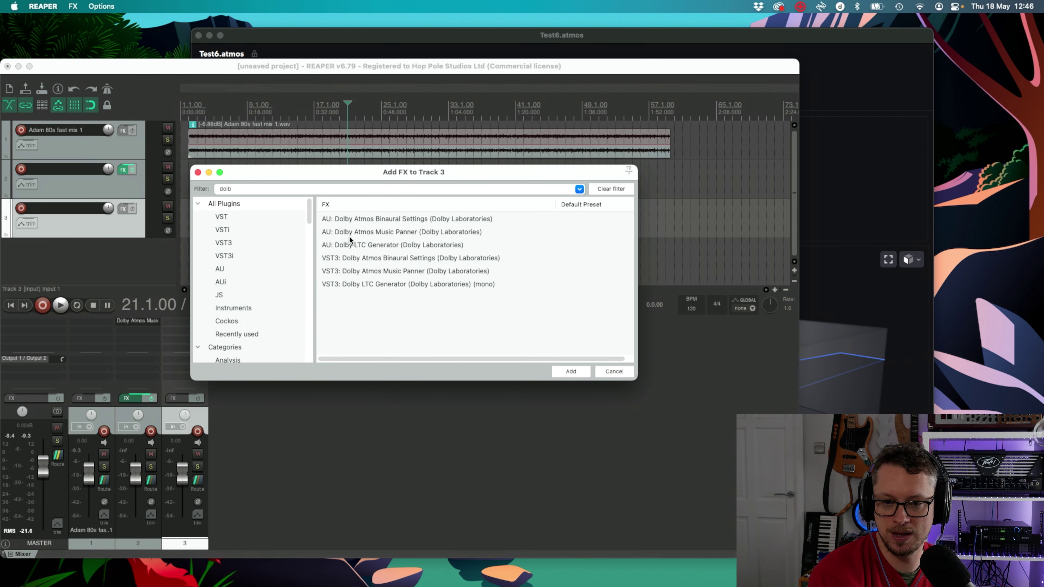
double_click(350, 283)
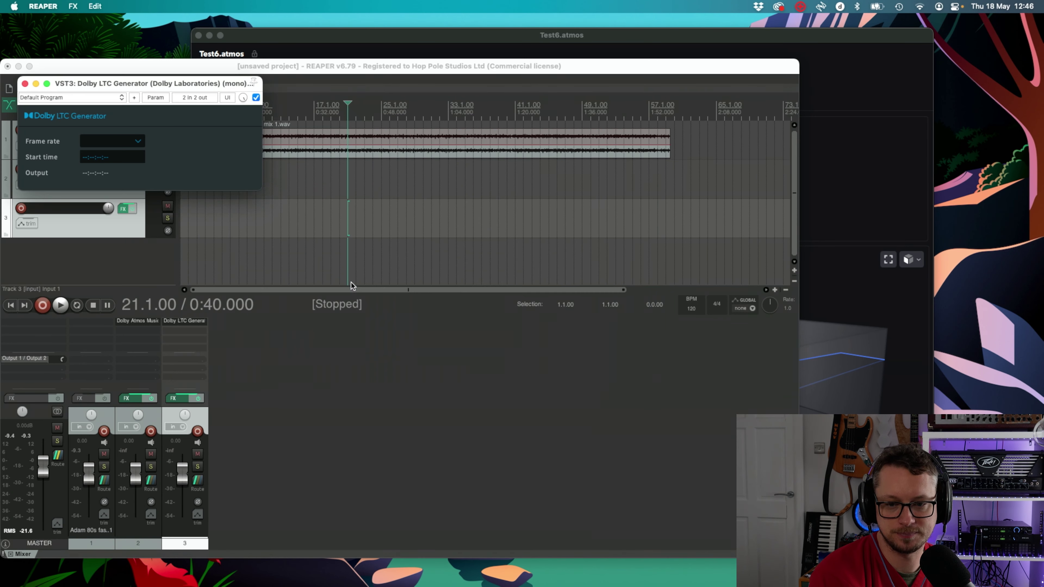
- Set the LTC Generator's frame rate to 24 FPS and move its window clear of the track controls
left_click_drag(138, 88, 246, 131)
left_click(246, 184)
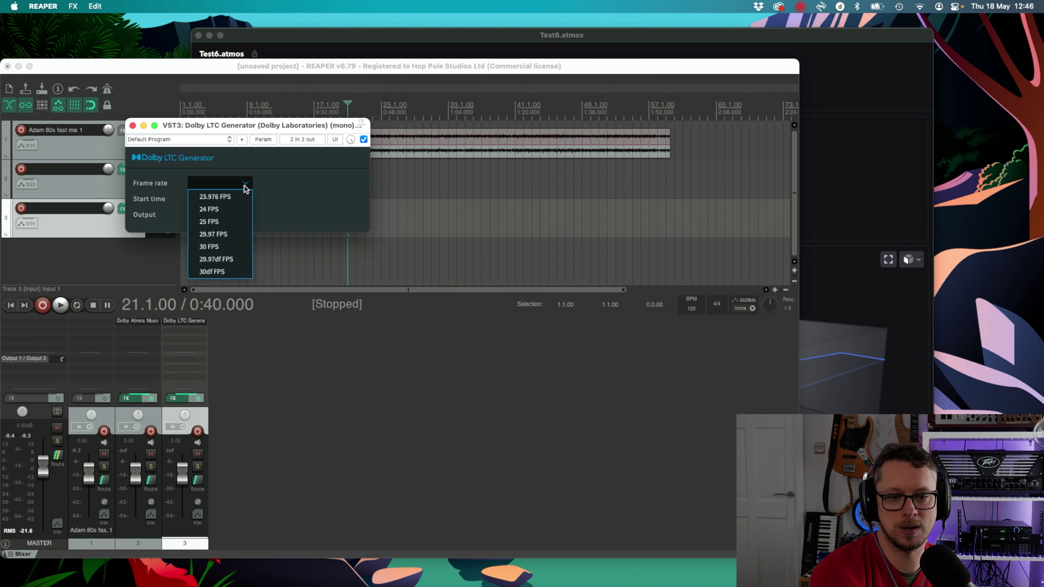
left_click(227, 208)
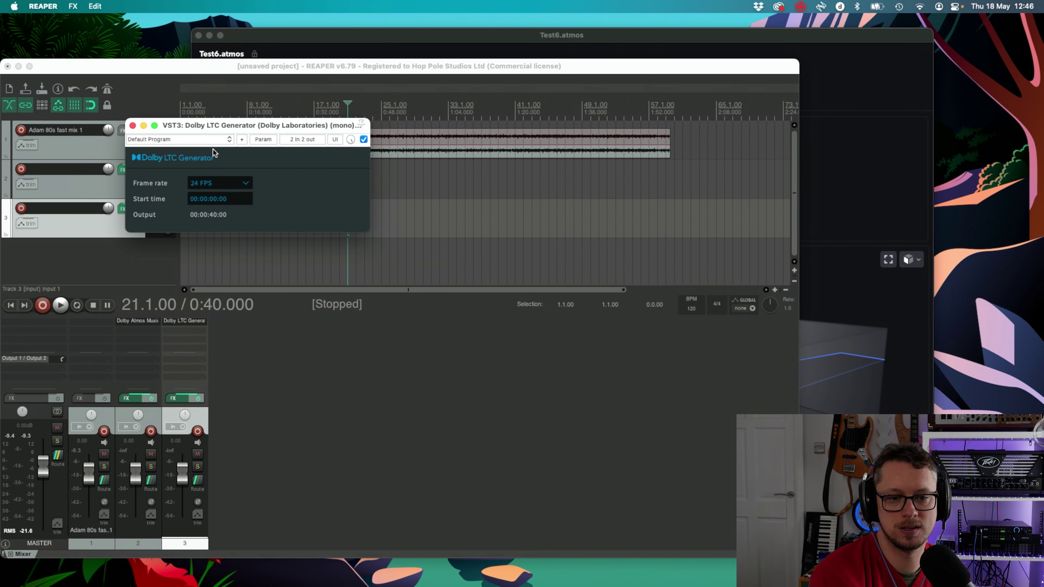
left_click_drag(224, 125, 381, 181)
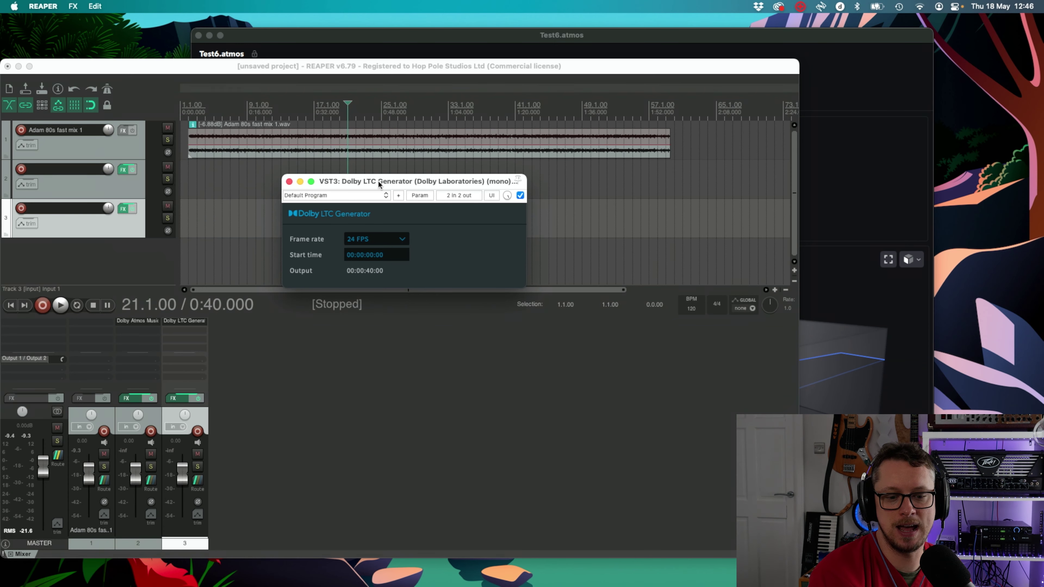
- Turn off track 3's master send and add a hardware output to Output 129 / Output 130
left_click(198, 480)
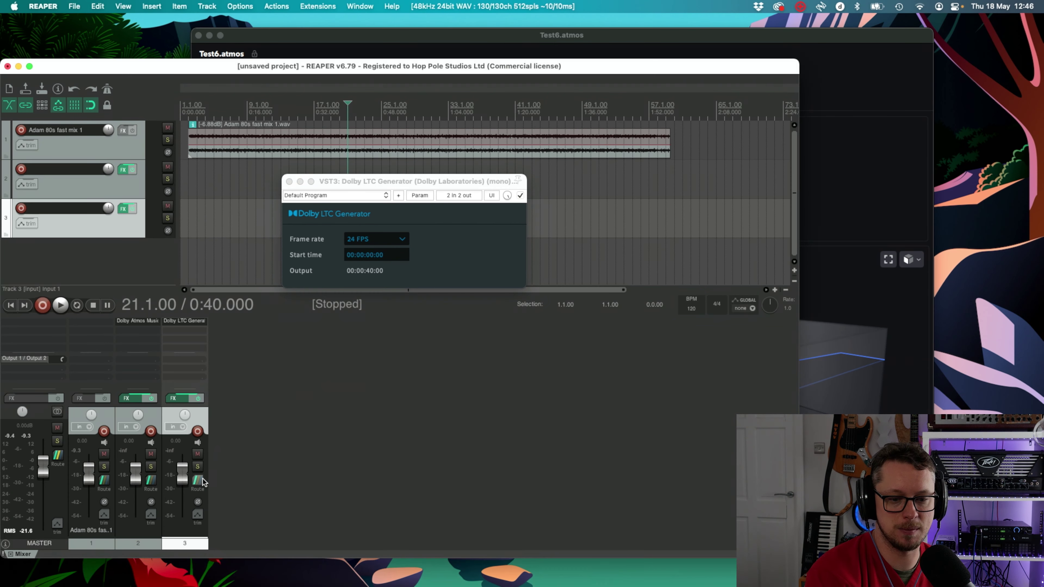
left_click_drag(260, 442, 263, 353)
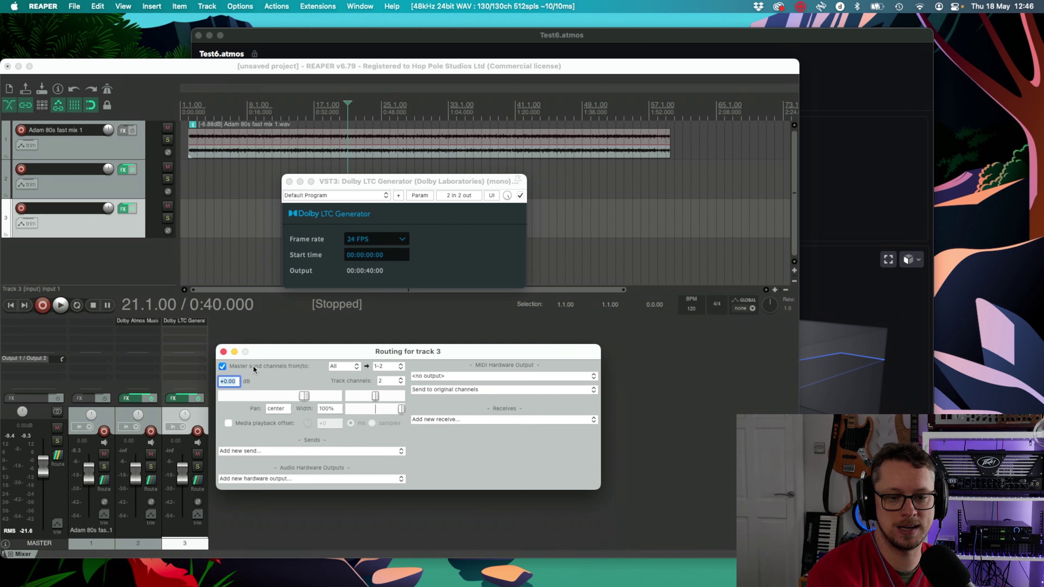
left_click(261, 479)
scroll(260, 480, "down", 10)
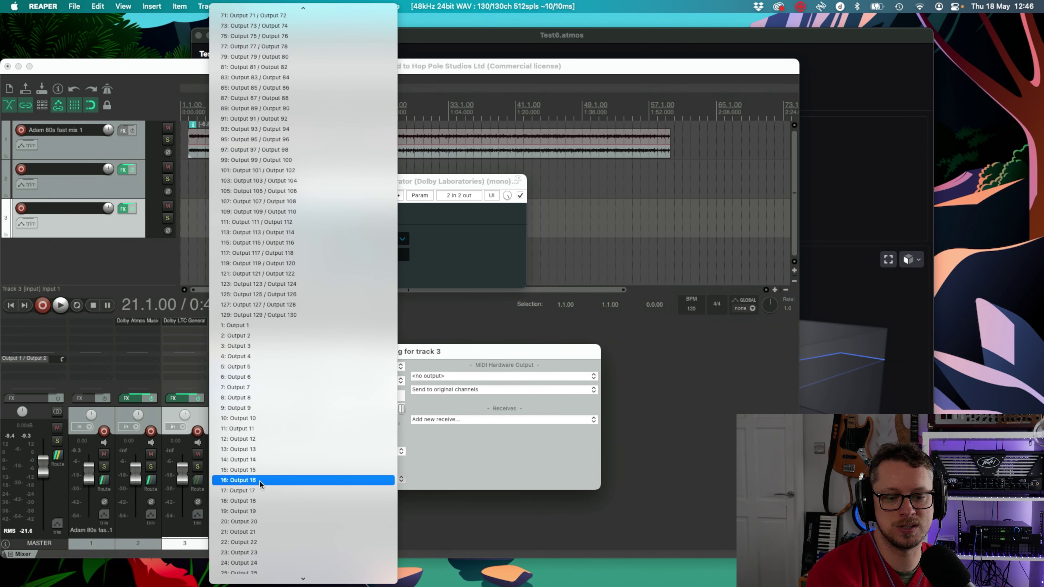
left_click(247, 316)
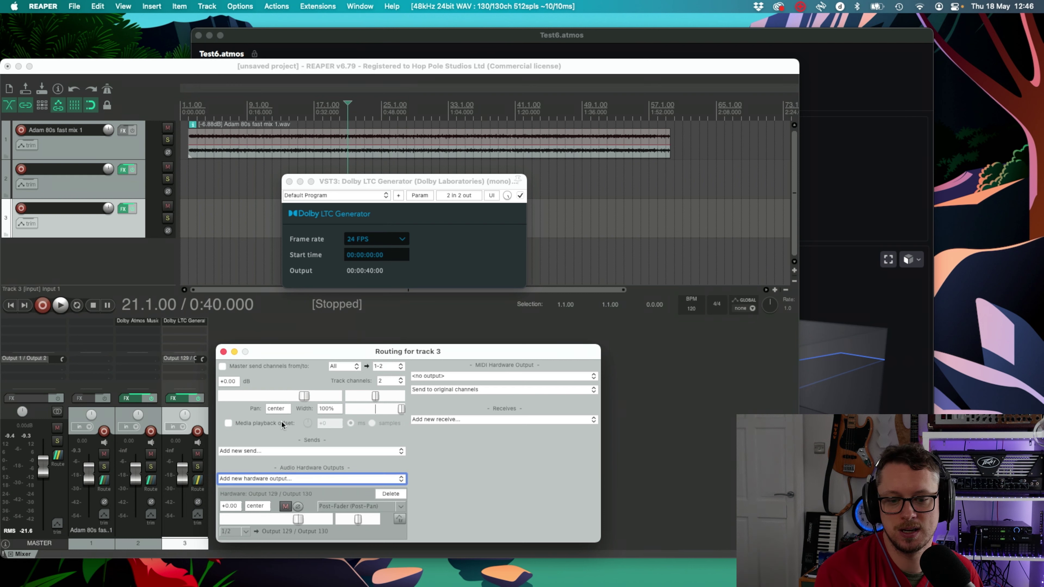
- Review the LTC input channel and frame rate in Dolby Atmos Renderer's preferences and accept them
left_click(843, 177)
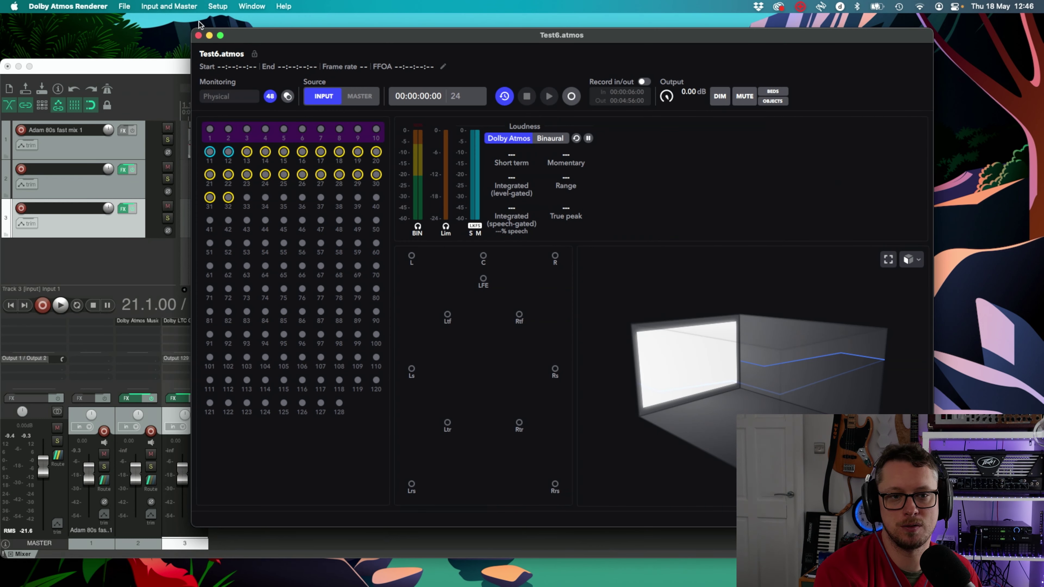
left_click(108, 5)
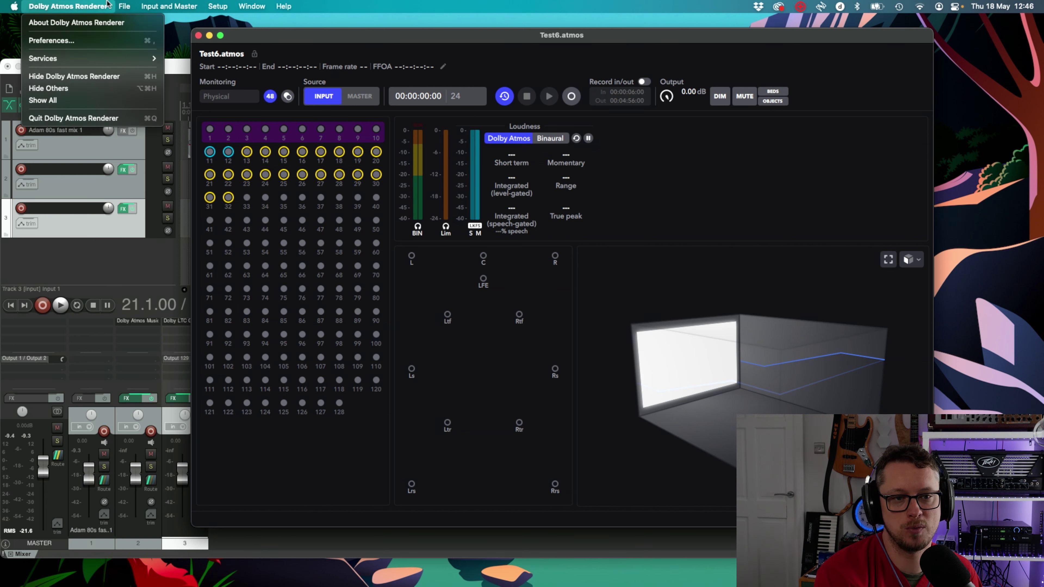
left_click(70, 41)
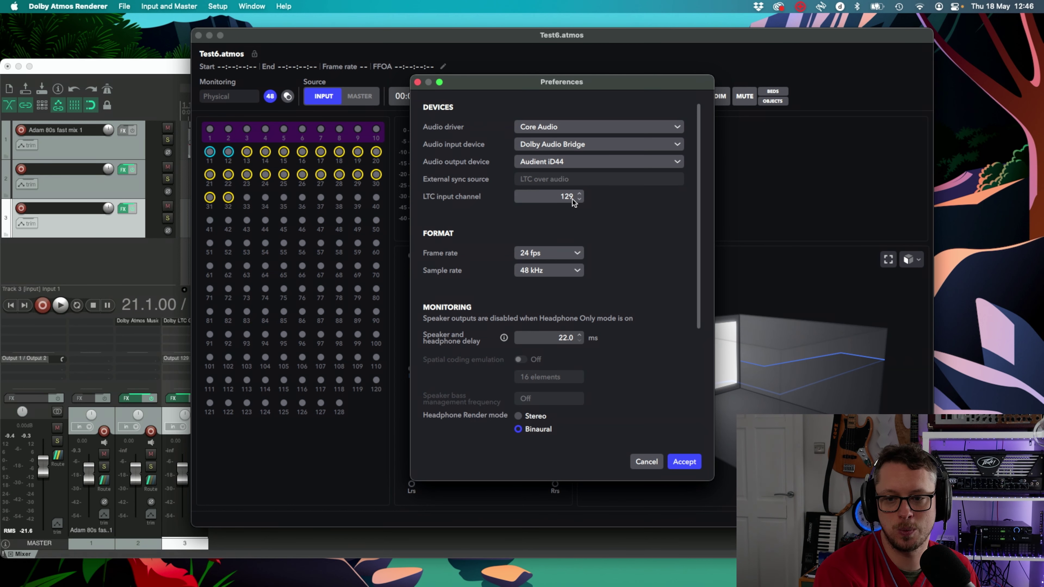
left_click(686, 463)
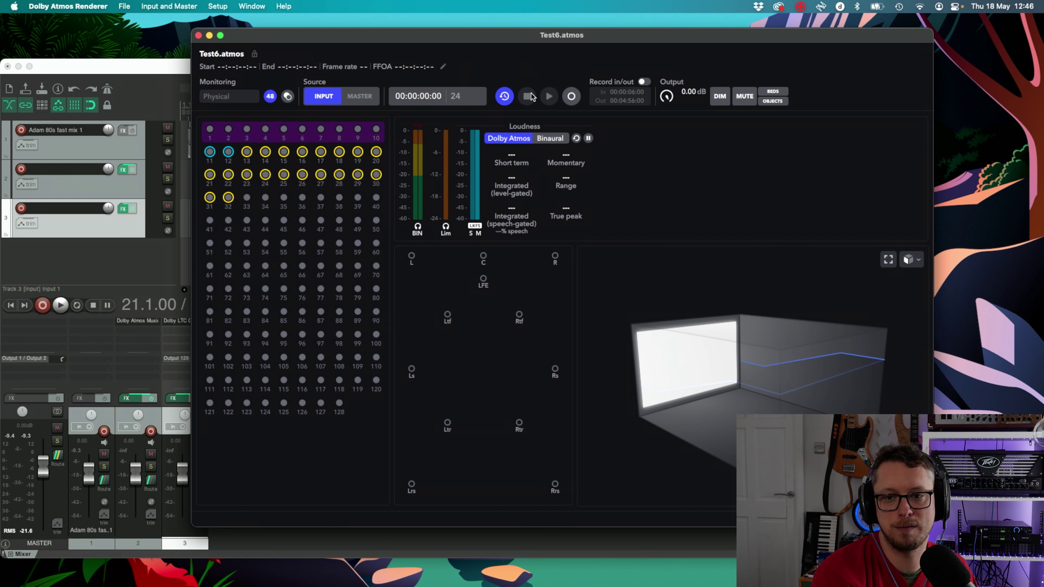
- Play the REAPER project from 4.1.00 and compare its position with the timecode in Dolby Atmos Renderer
left_click(168, 71)
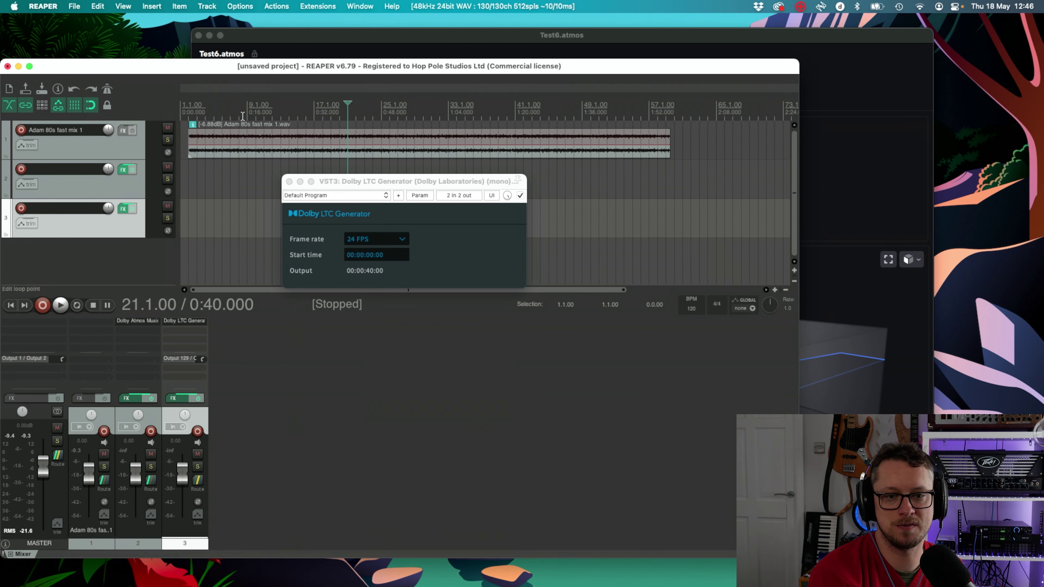
left_click(682, 111)
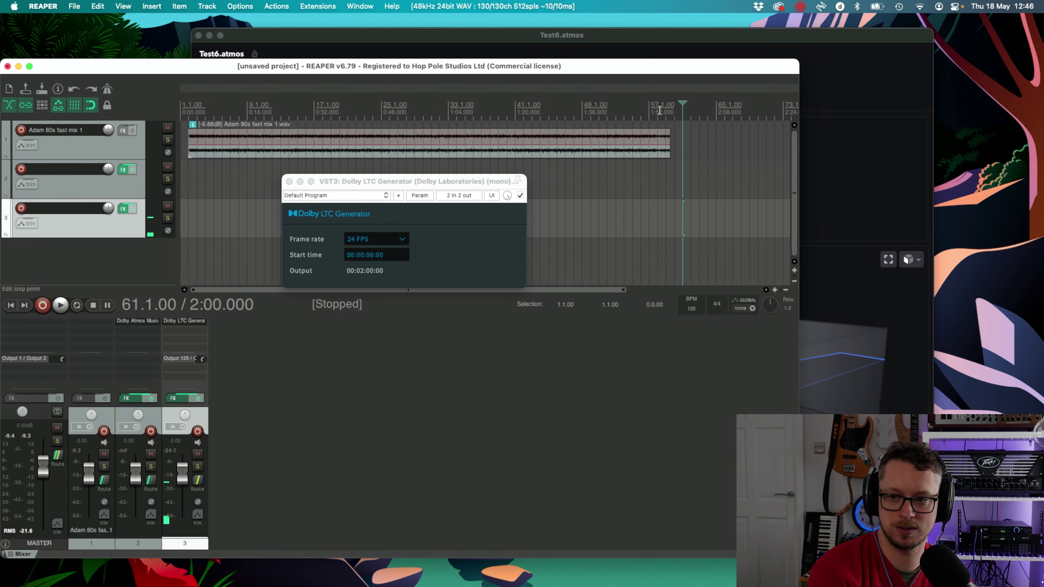
left_click(207, 104)
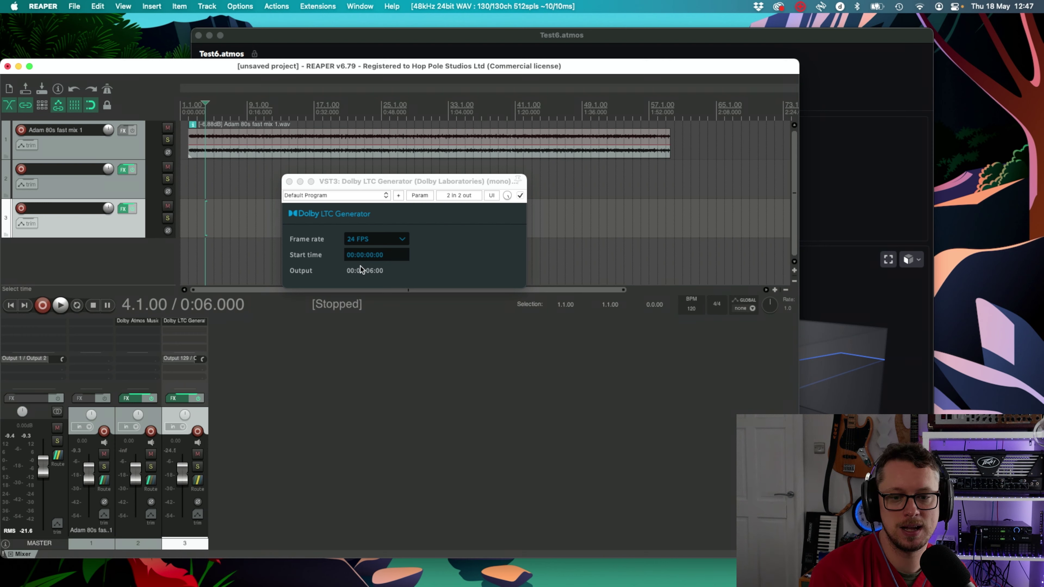
key("space")
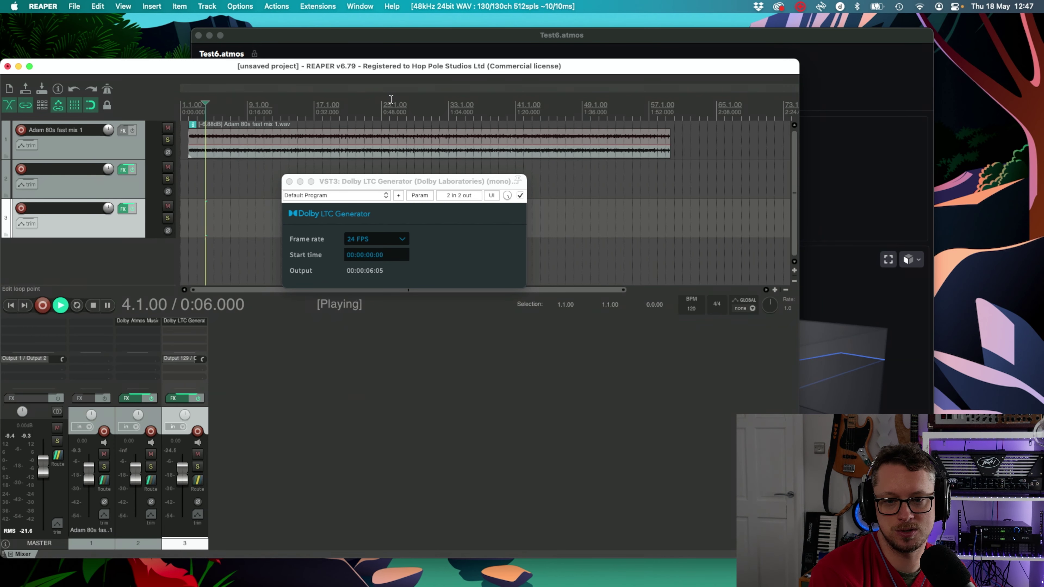
left_click(389, 44)
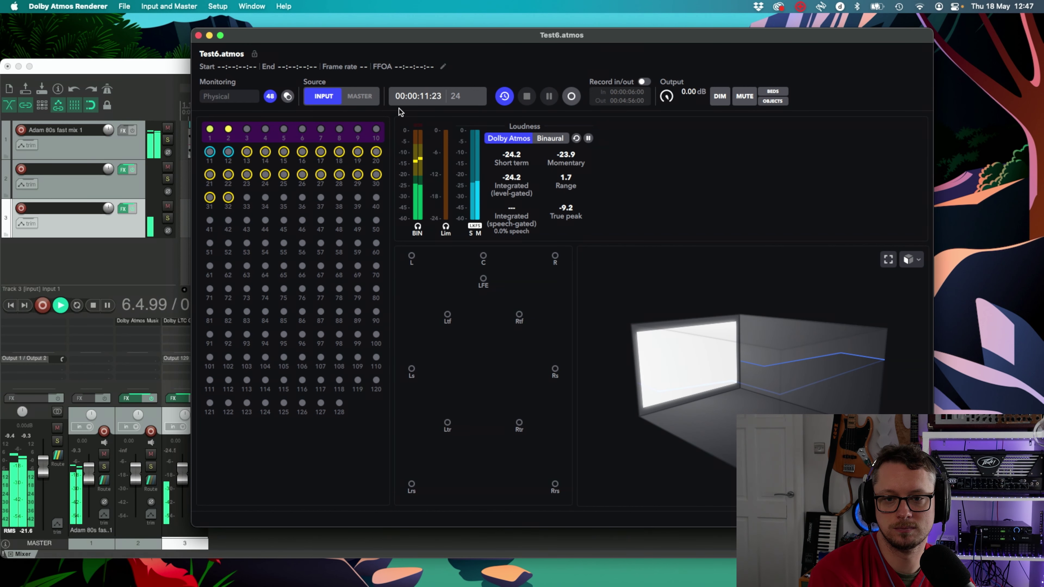
left_click(149, 74)
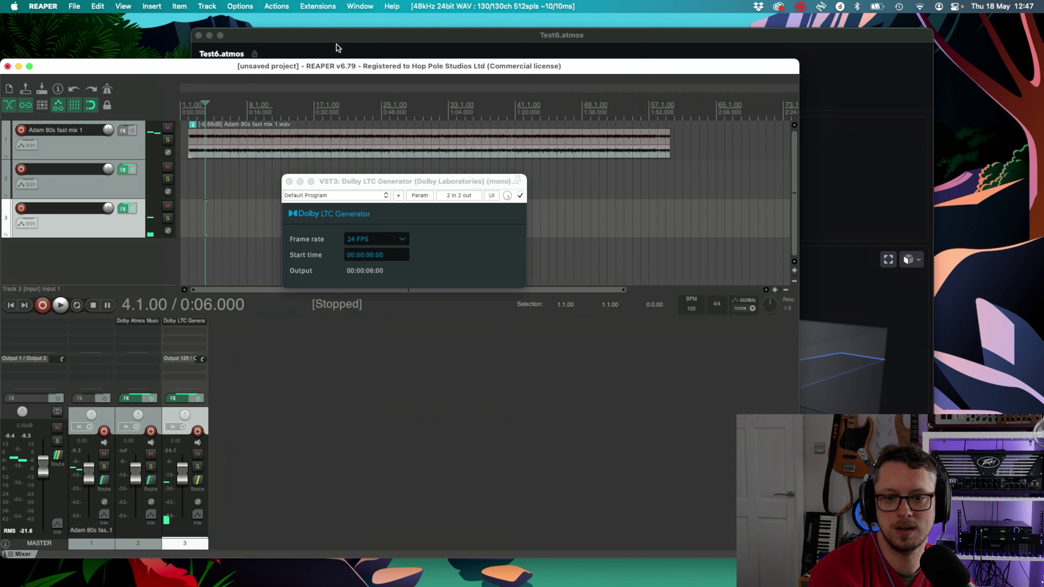
left_click(340, 51)
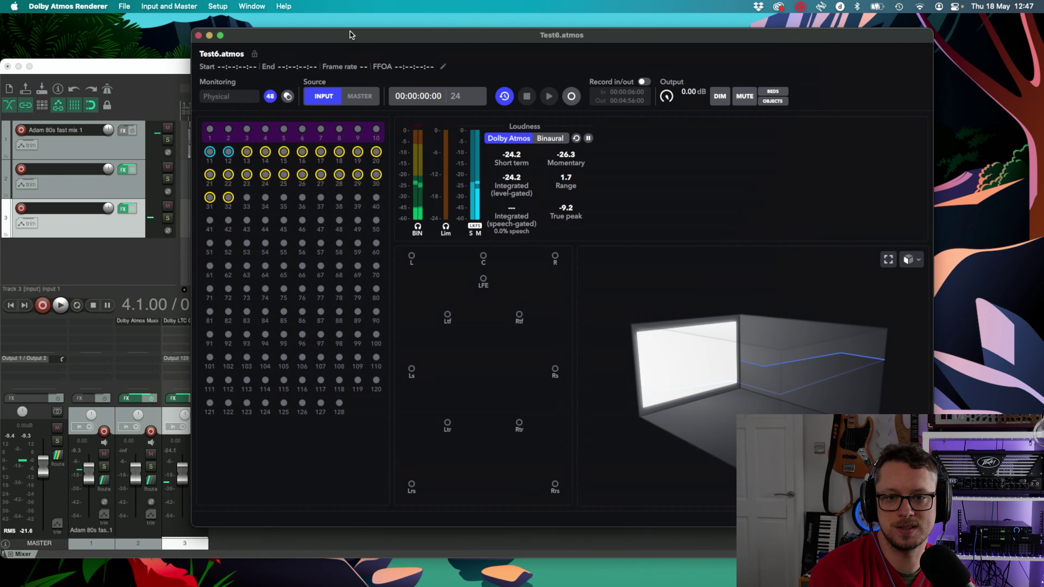
- Switch back to REAPER and cut the Dolby LTC Generator from track 3's effects
left_click(135, 74)
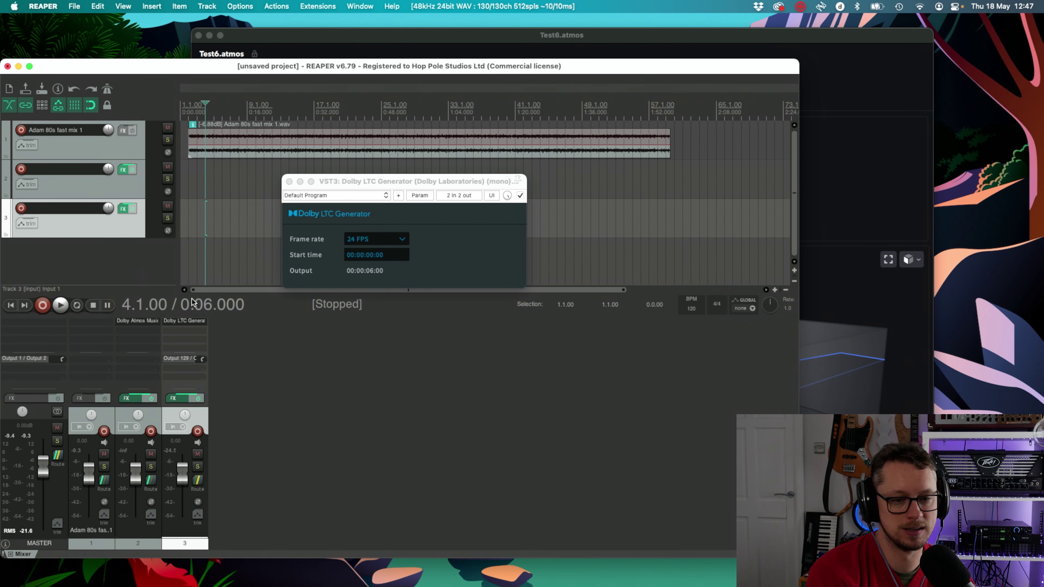
right_click(192, 321)
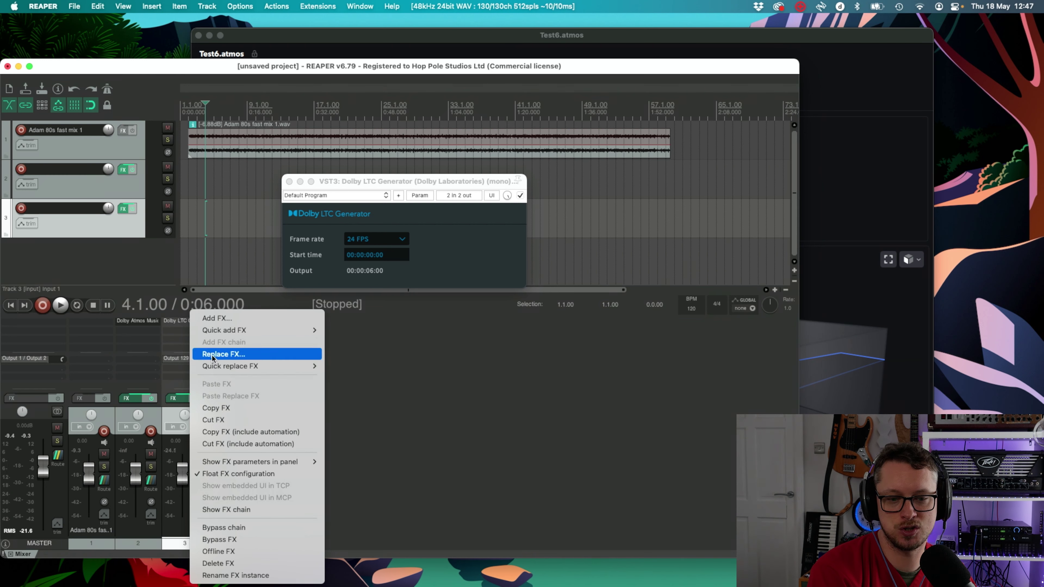
left_click(214, 420)
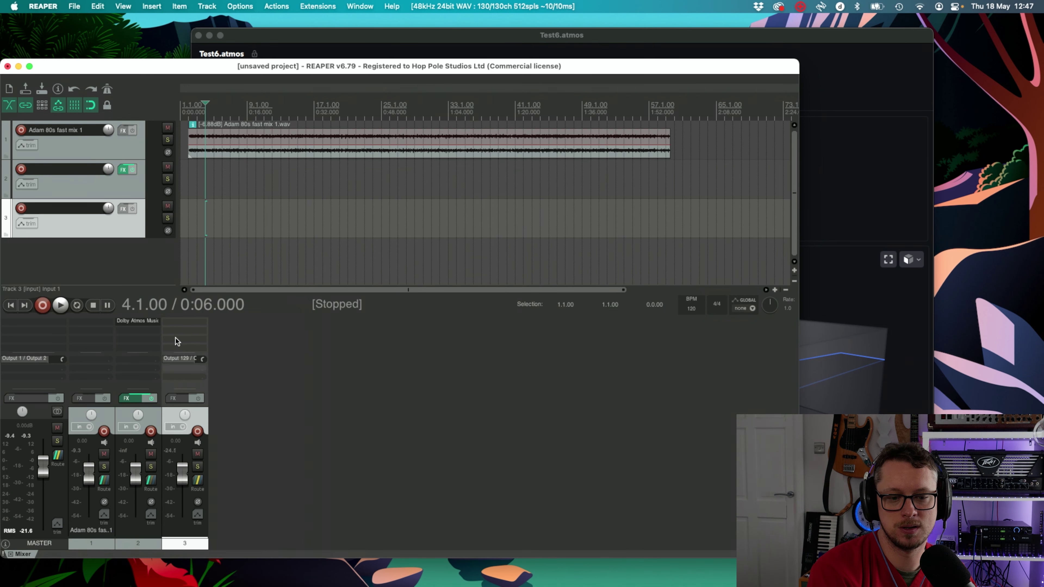
- Insert a SMPTE timecode generator item on track 3 and stretch it from 1.1.00 to 281.1.00
double_click(183, 333)
left_click(611, 369)
left_click(151, 5)
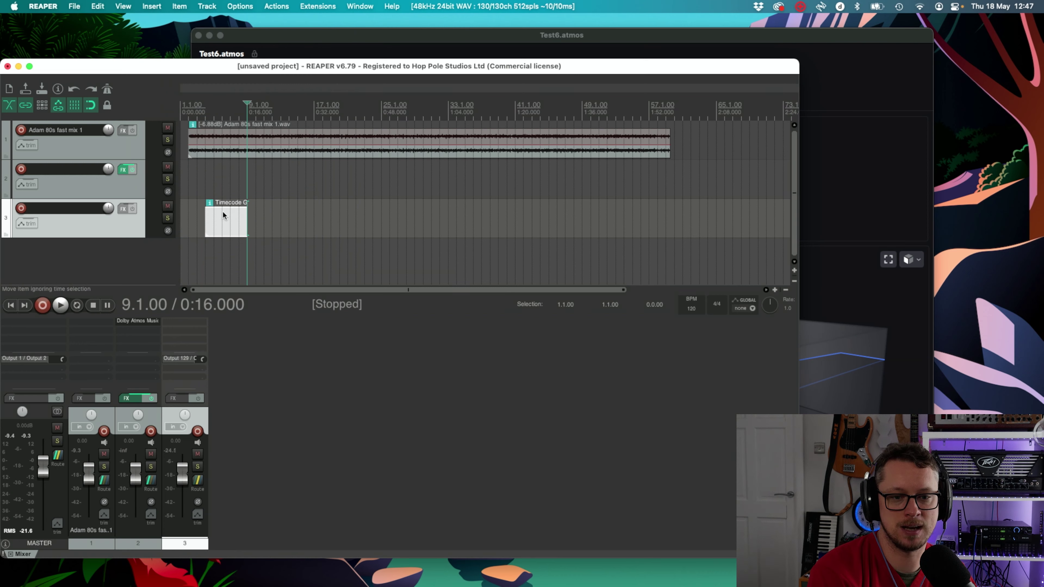
left_click_drag(225, 218, 486, 233)
scroll(448, 233, "down", 8)
scroll(341, 233, "up", 8)
- Set the Timecode Generator item's frame rate to 24.00 in its source properties, keeping it sending LTC audio
right_click(226, 224)
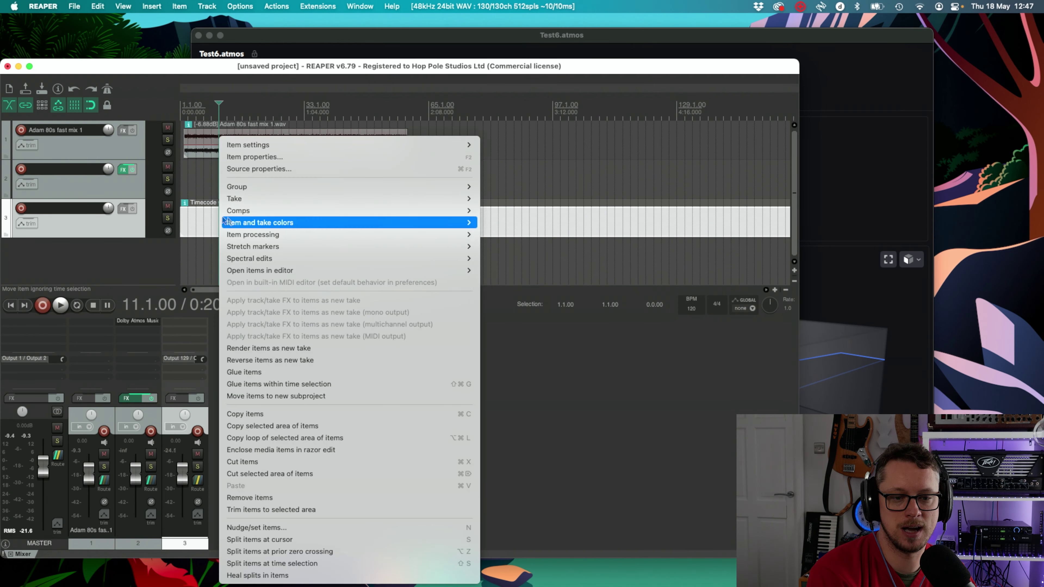
left_click(247, 169)
left_click(519, 161)
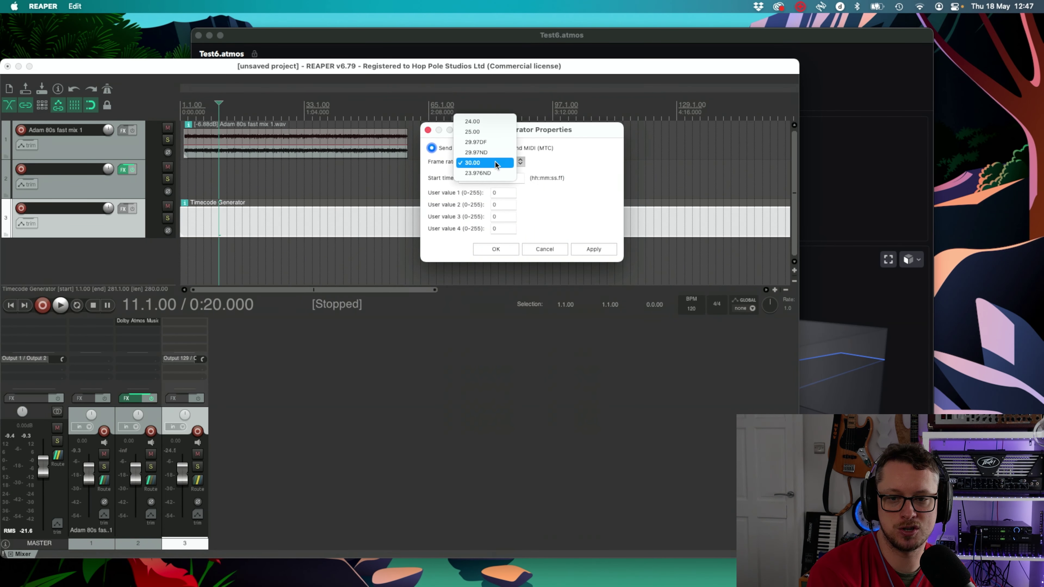
left_click(478, 125)
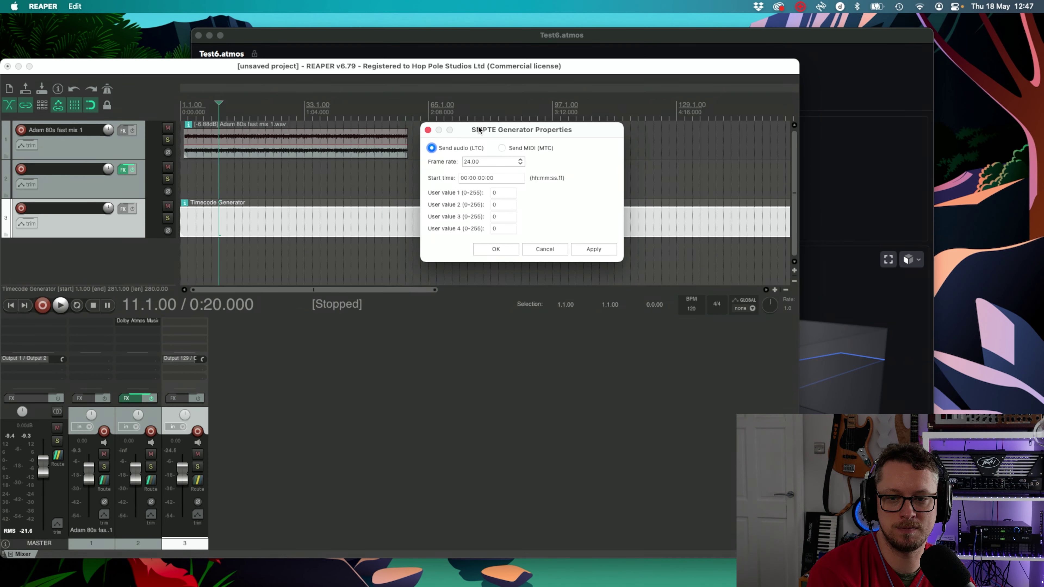
left_click_drag(478, 132, 343, 164)
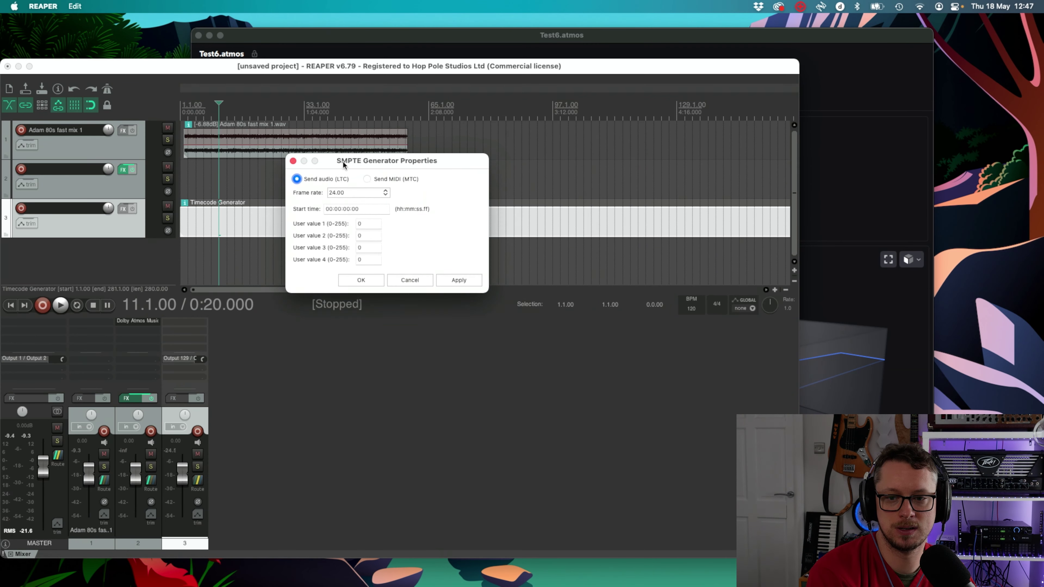
left_click(357, 281)
- Play the project from 11.1.00 and check the incoming timecode in Dolby Atmos Renderer, then return to REAPER
key("space")
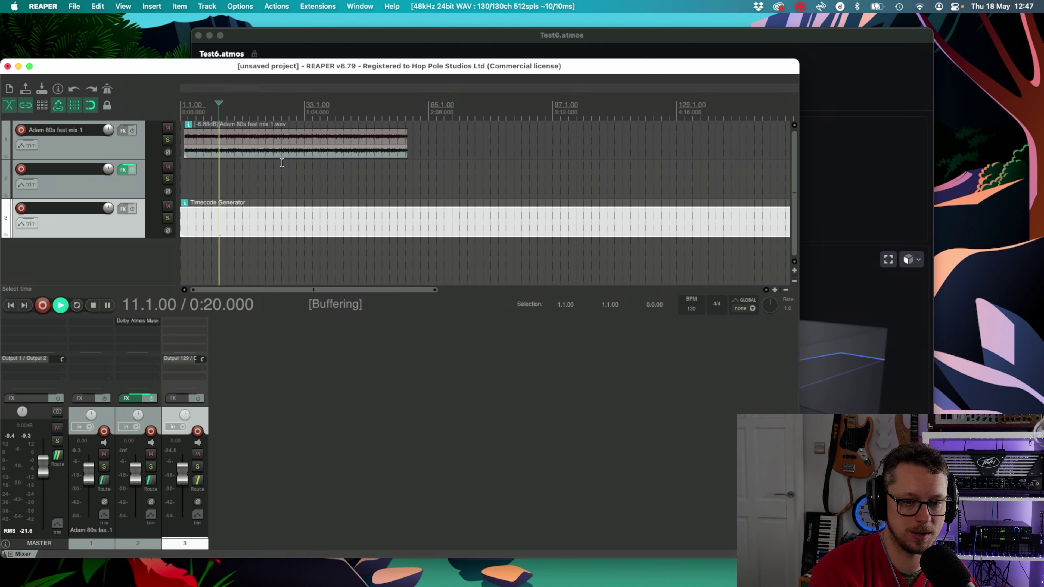
left_click(382, 47)
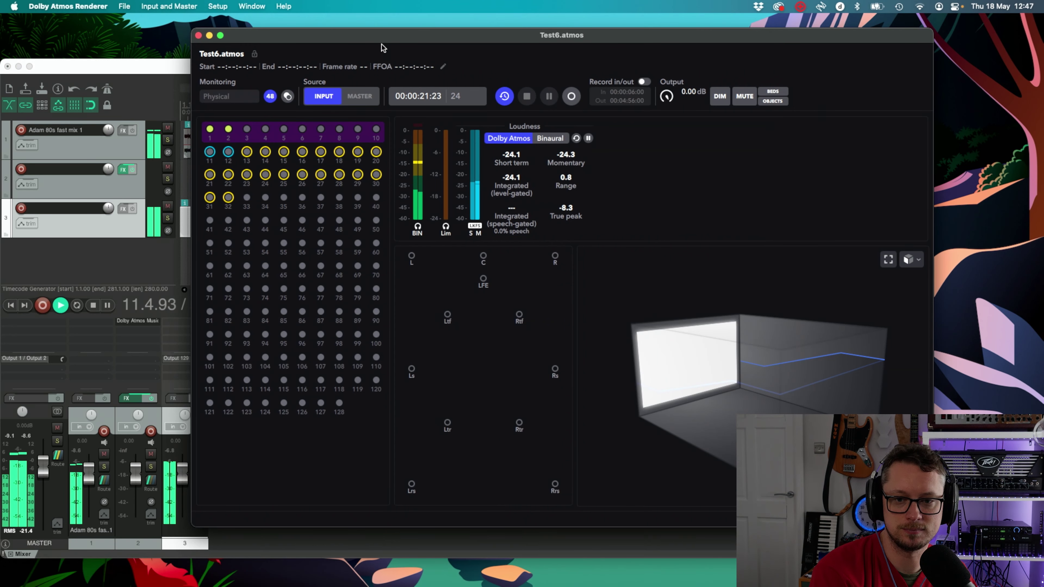
left_click(148, 68)
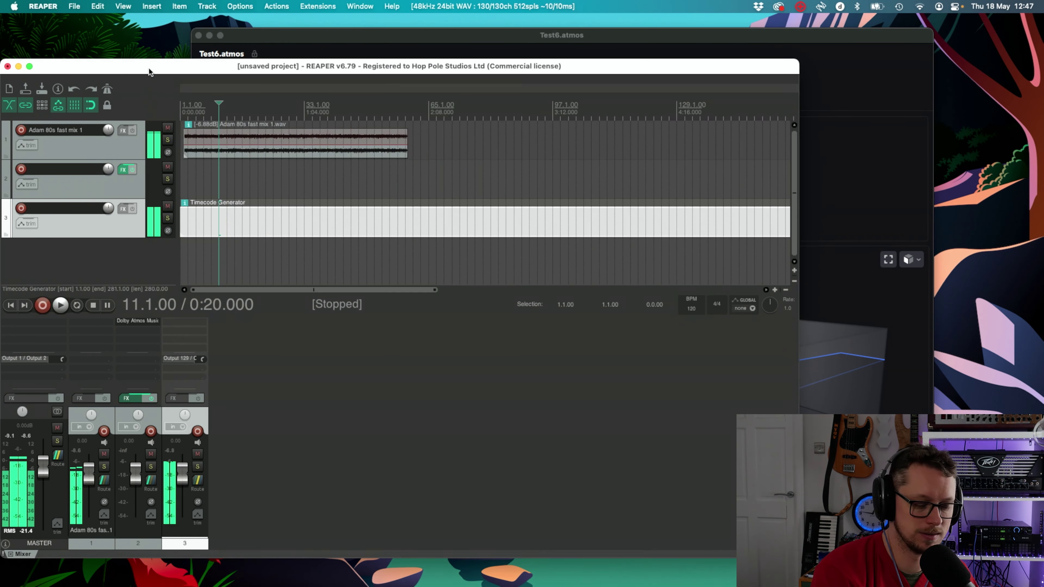
key("space")
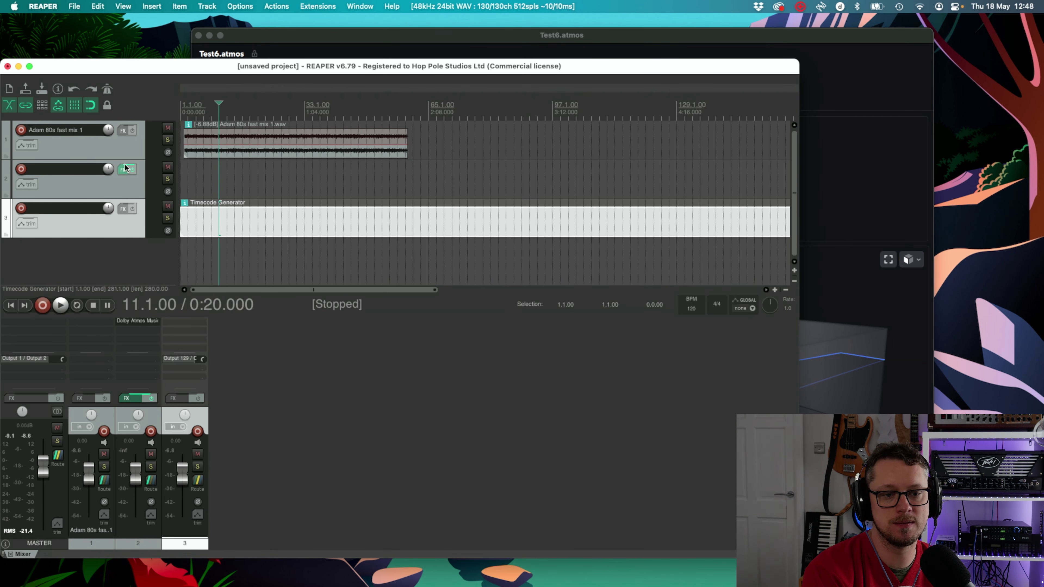
- Move the audio item from track 1 onto track 2 and rename track 2 as Object
left_click(137, 184)
left_click_drag(215, 156, 218, 194)
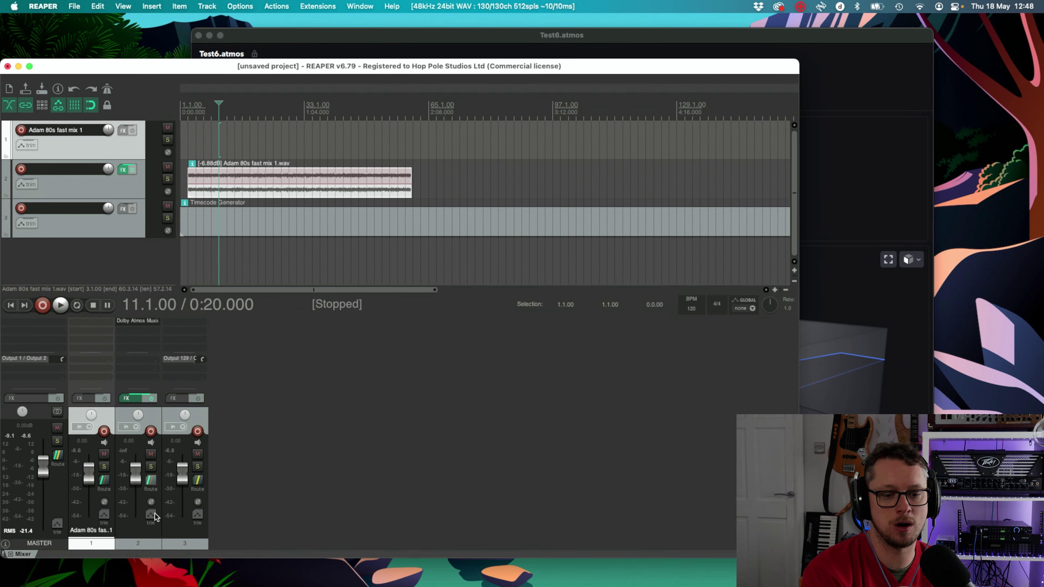
double_click(139, 532)
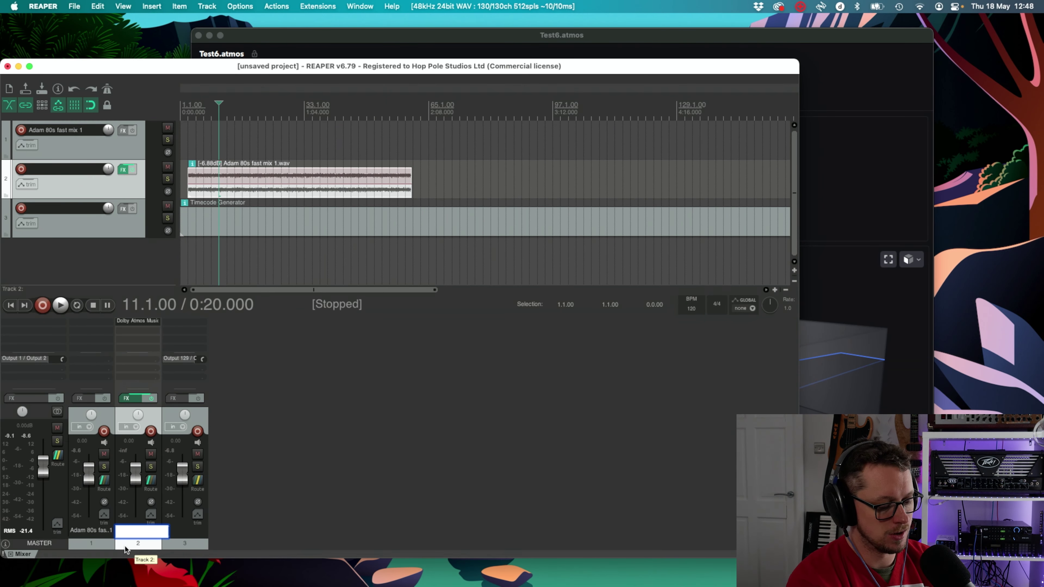
type("Object")
key("Return")
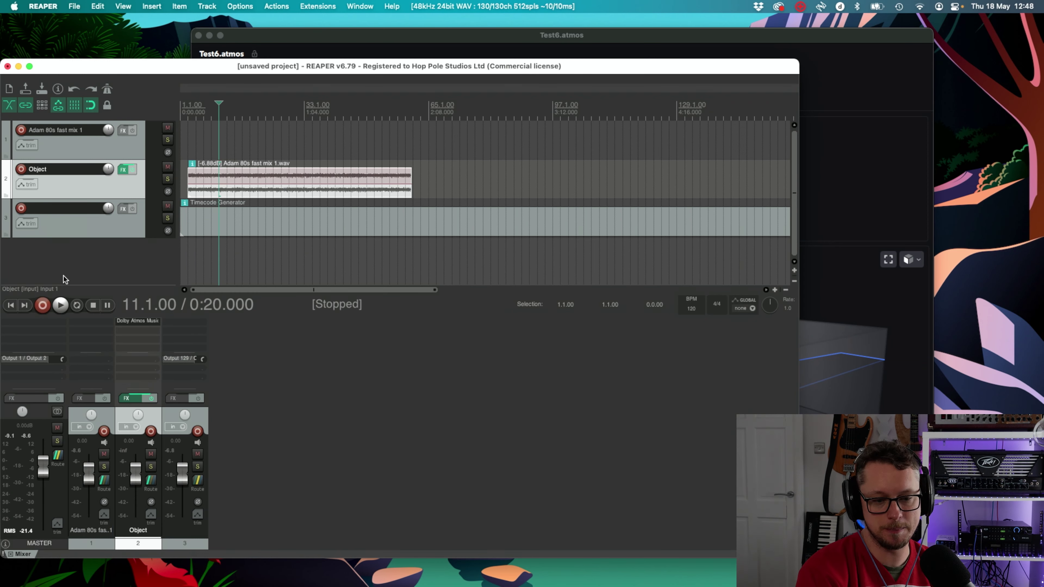
- Check the Object track's panner pair, turn off its master send and add a hardware output to Output 11 / Output 12
left_click(141, 323)
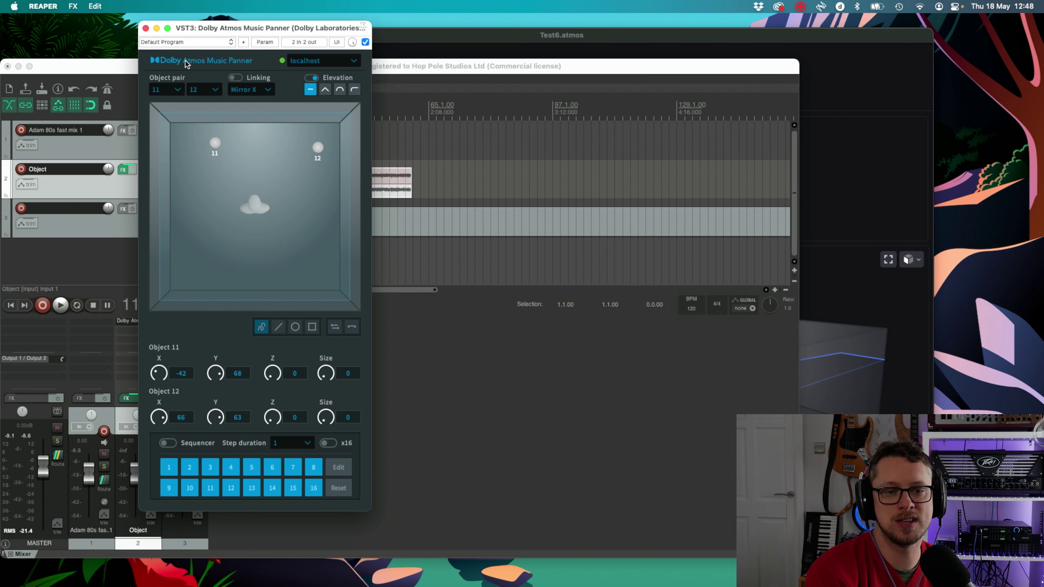
left_click(146, 29)
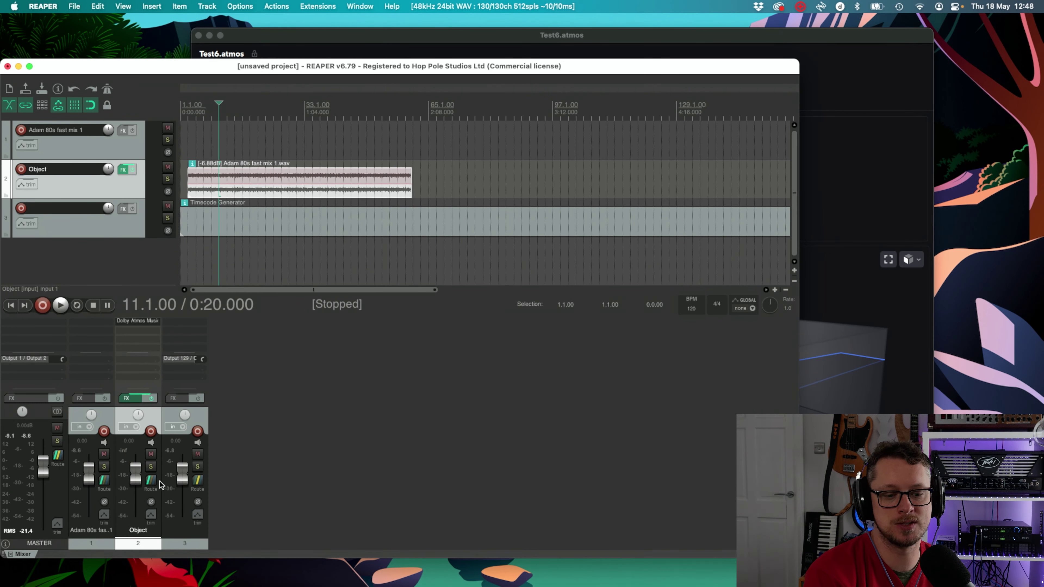
left_click(152, 481)
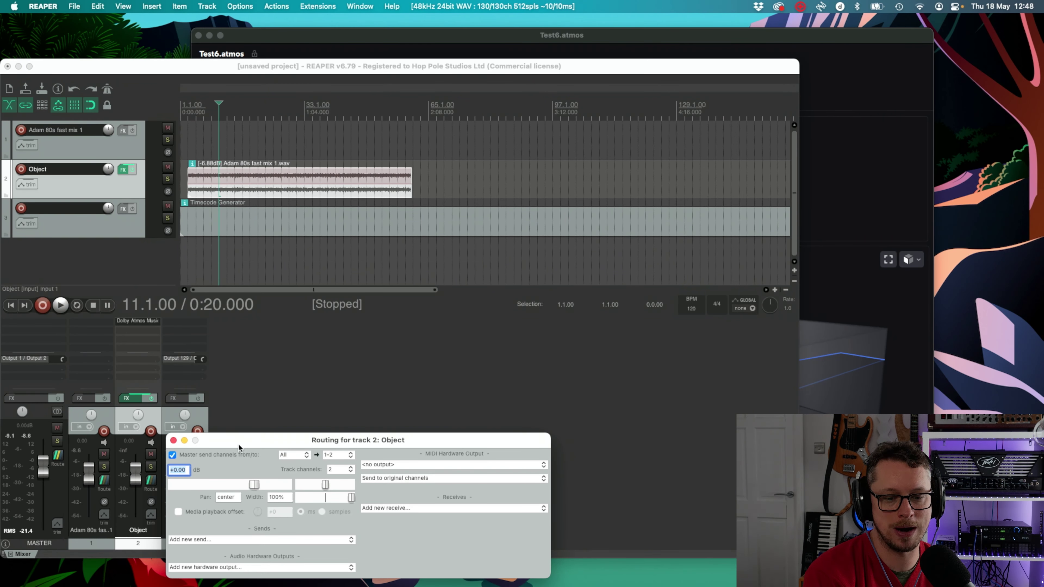
left_click_drag(239, 445, 224, 253)
left_click(199, 262)
left_click(201, 273)
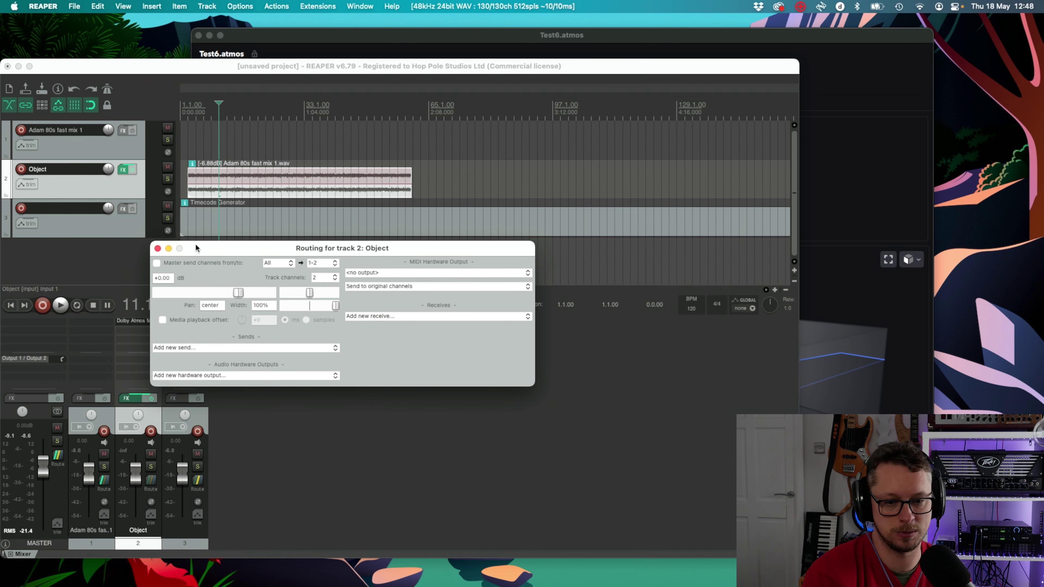
left_click(220, 375)
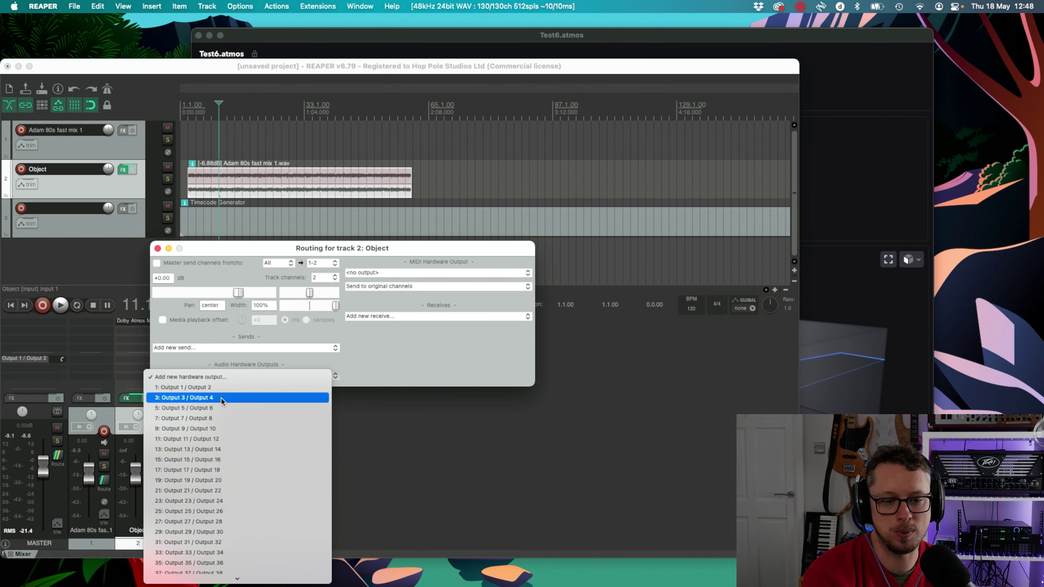
left_click(182, 439)
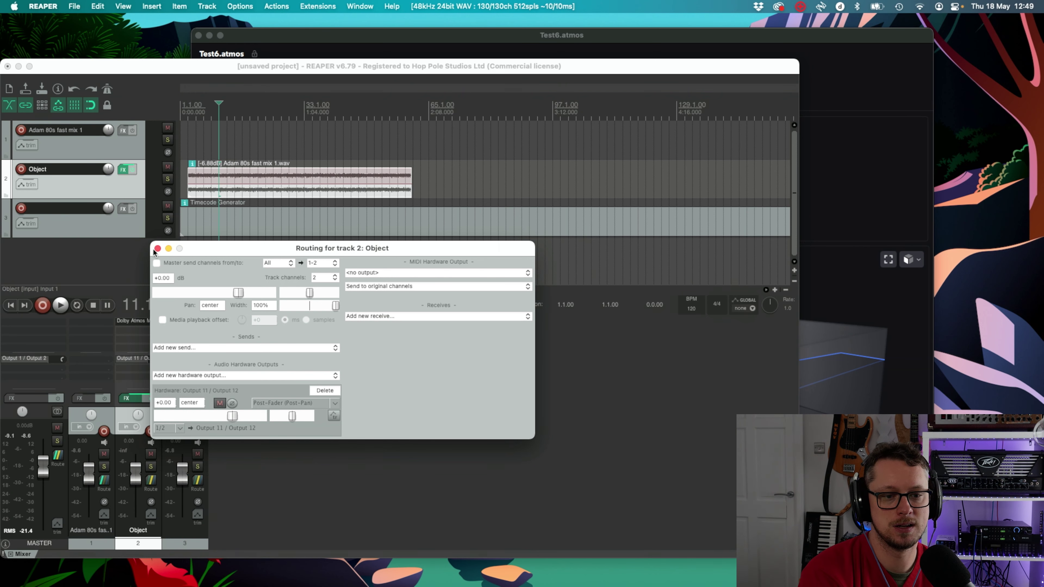
- In the Object track's Music Panner, position object 11 at X -57, Y 20, Z 40 and raise object 12 to Z 22
left_click(126, 325)
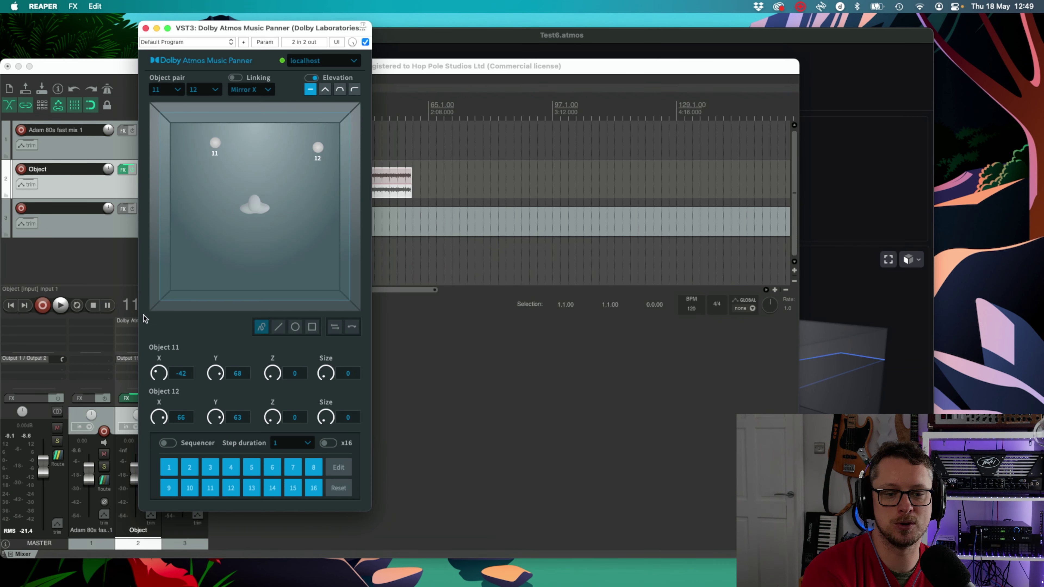
left_click_drag(207, 167, 201, 187)
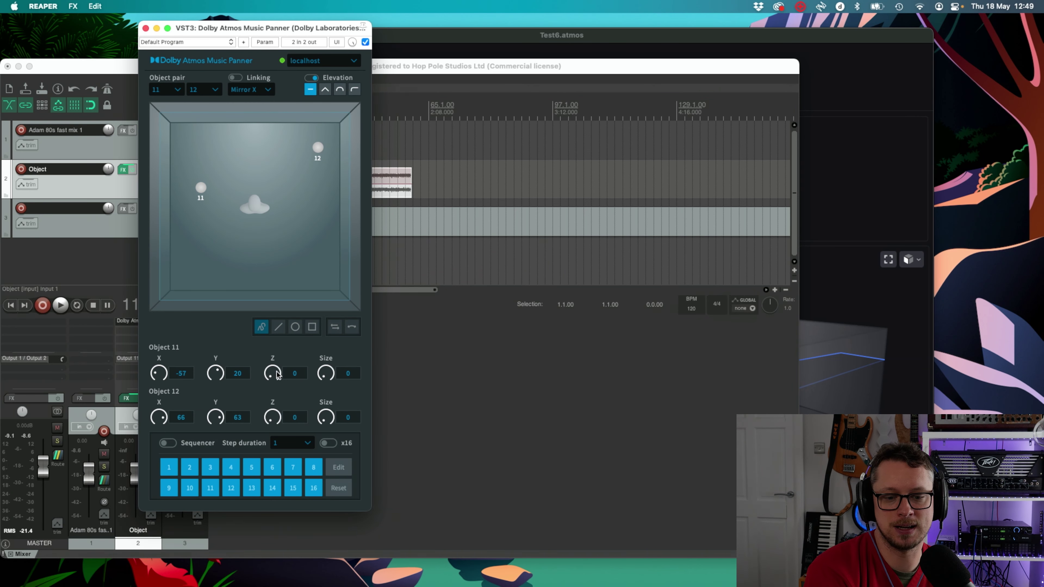
left_click_drag(279, 360, 276, 325)
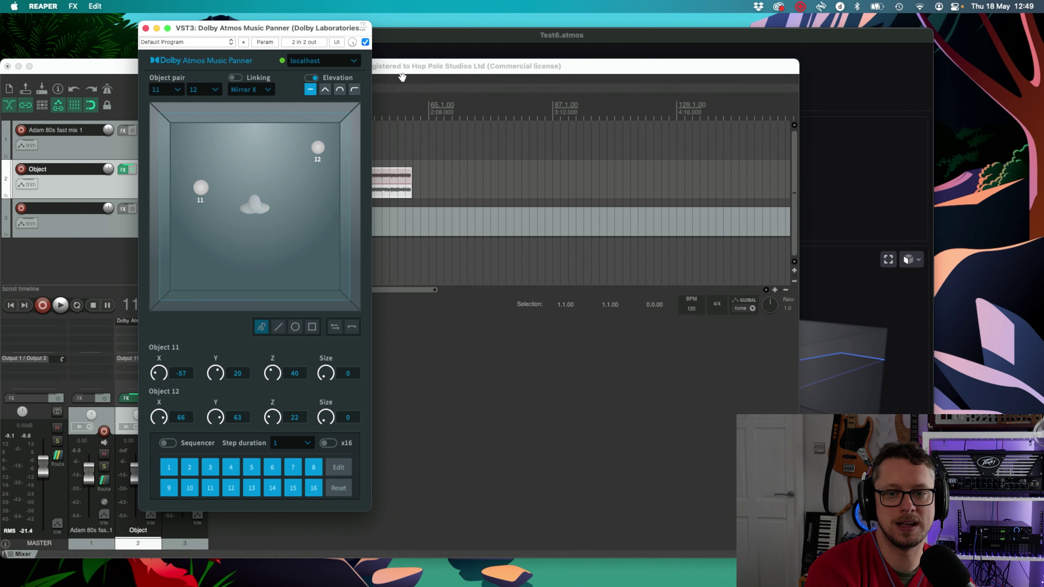
- Play the project and examine objects 11 and 12 and the timecode in Dolby Atmos Renderer, then return to REAPER
left_click_drag(402, 73, 398, 72)
key("space")
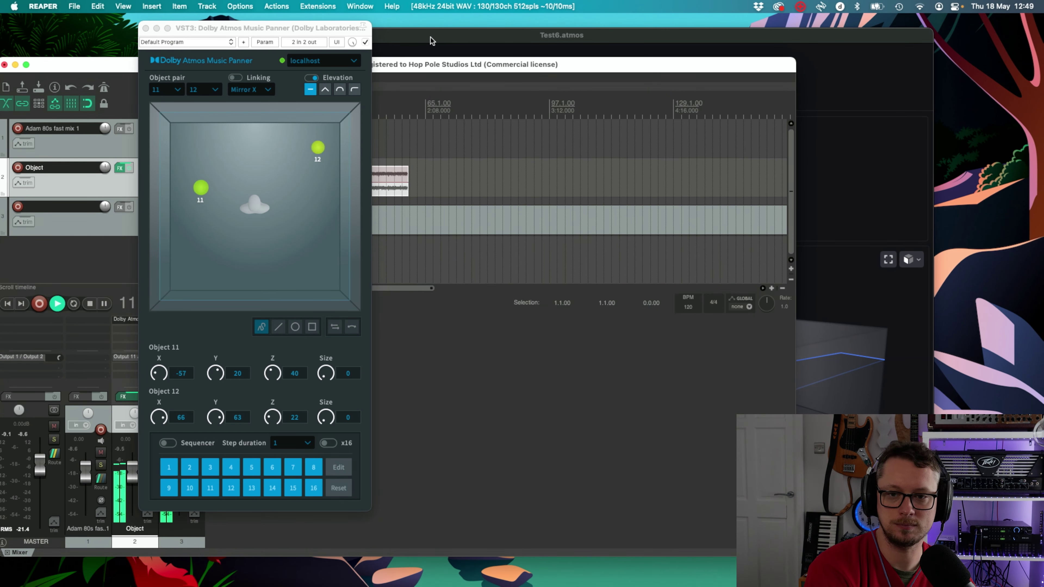
left_click(438, 37)
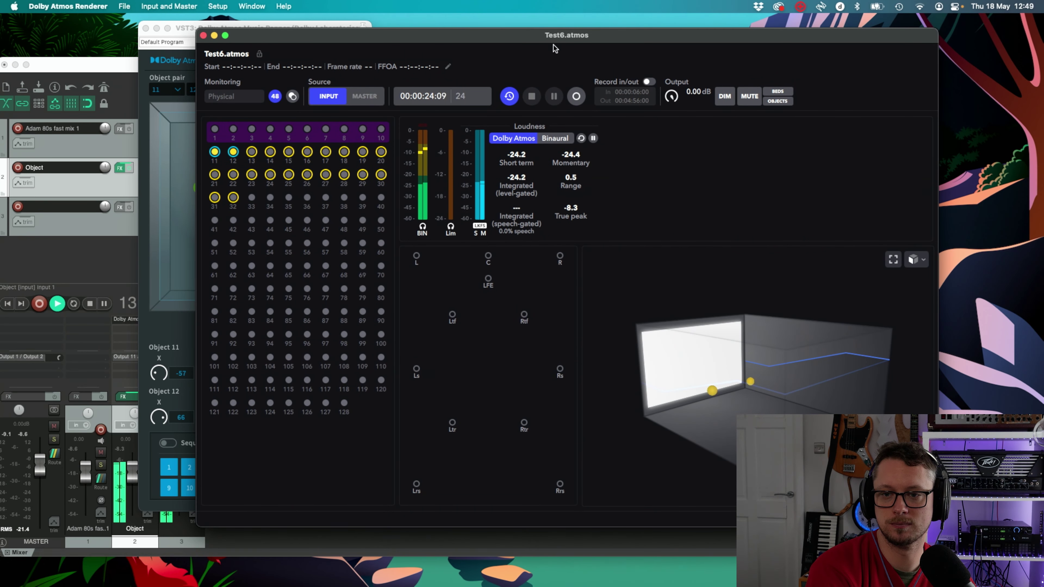
left_click_drag(451, 42, 327, 43)
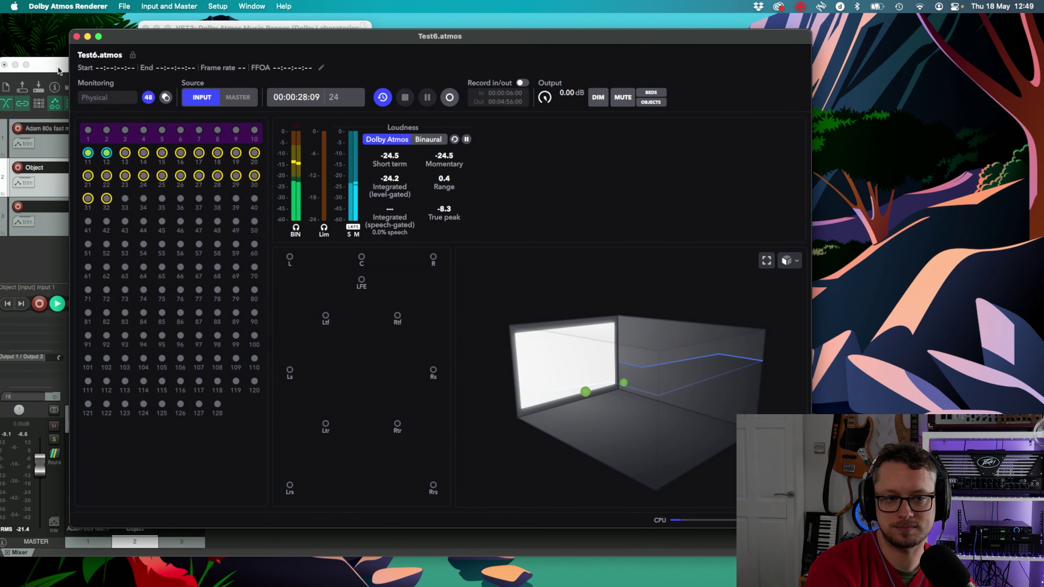
left_click(57, 77)
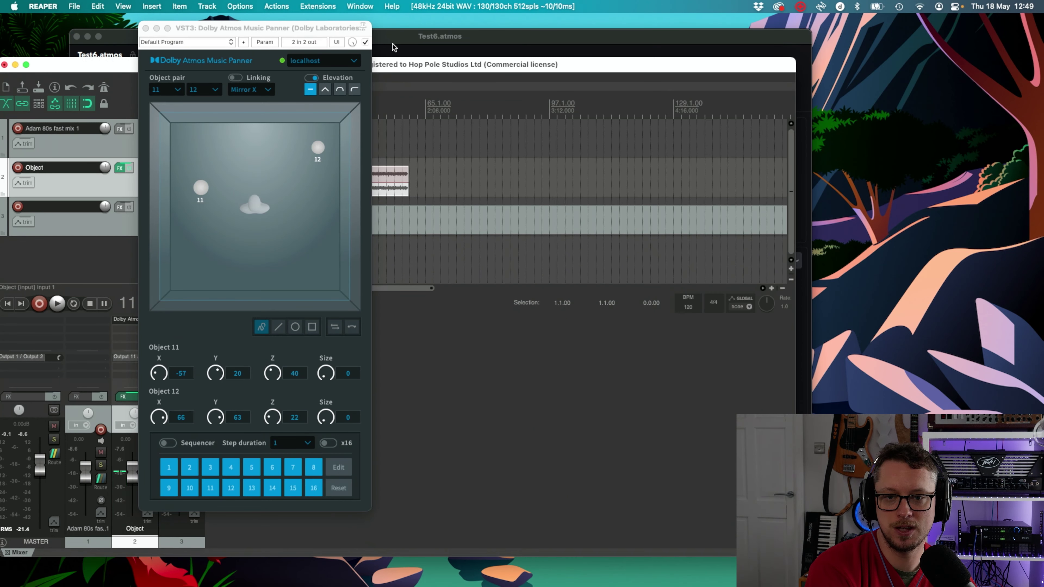
- Arrange the Dolby Atmos Renderer and Music Panner windows so the panner sits beside the REAPER project window
left_click(393, 43)
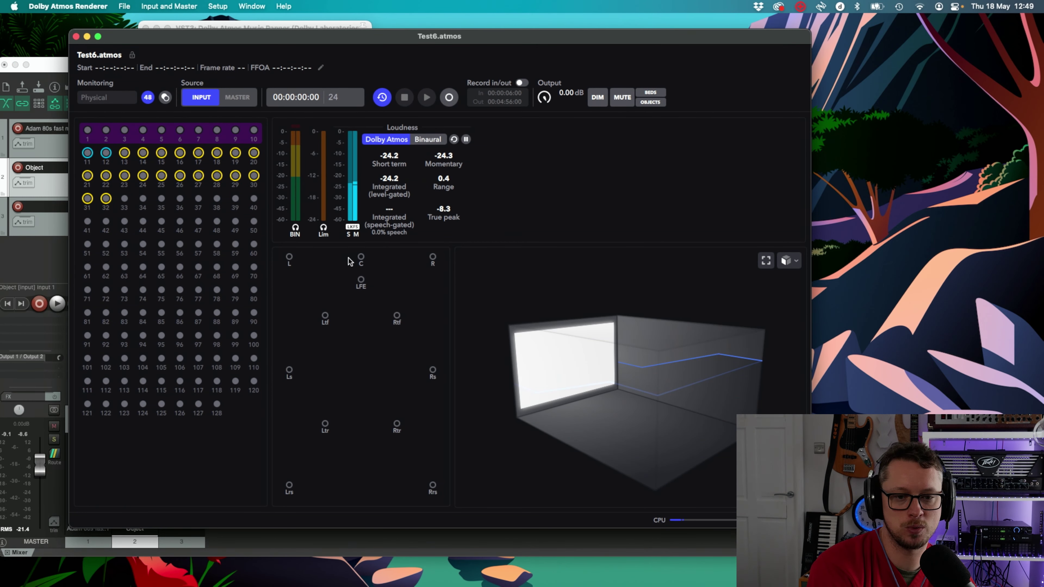
left_click_drag(183, 43, 120, 61)
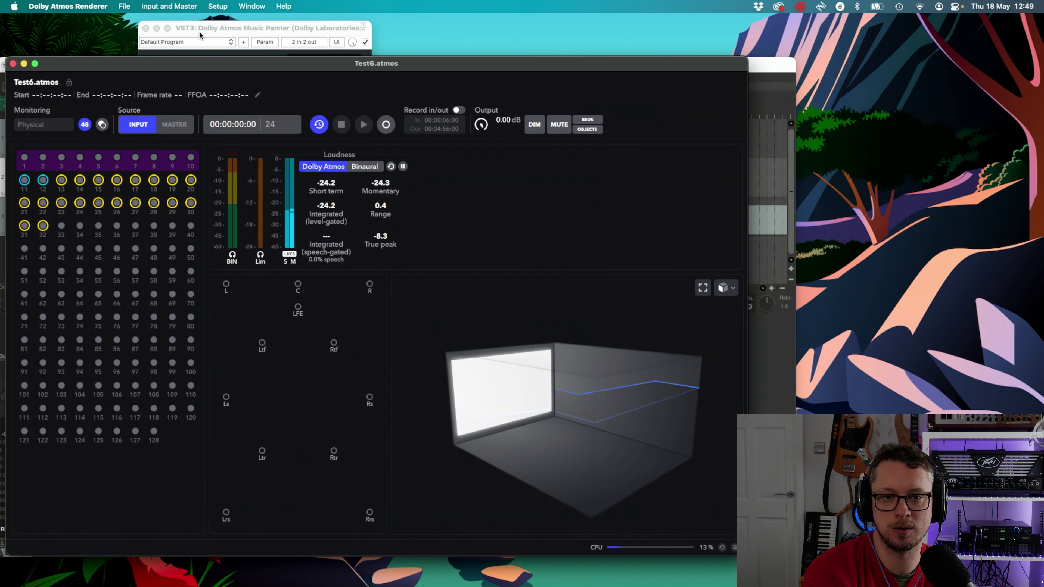
left_click_drag(209, 34, 834, 45)
left_click(599, 62)
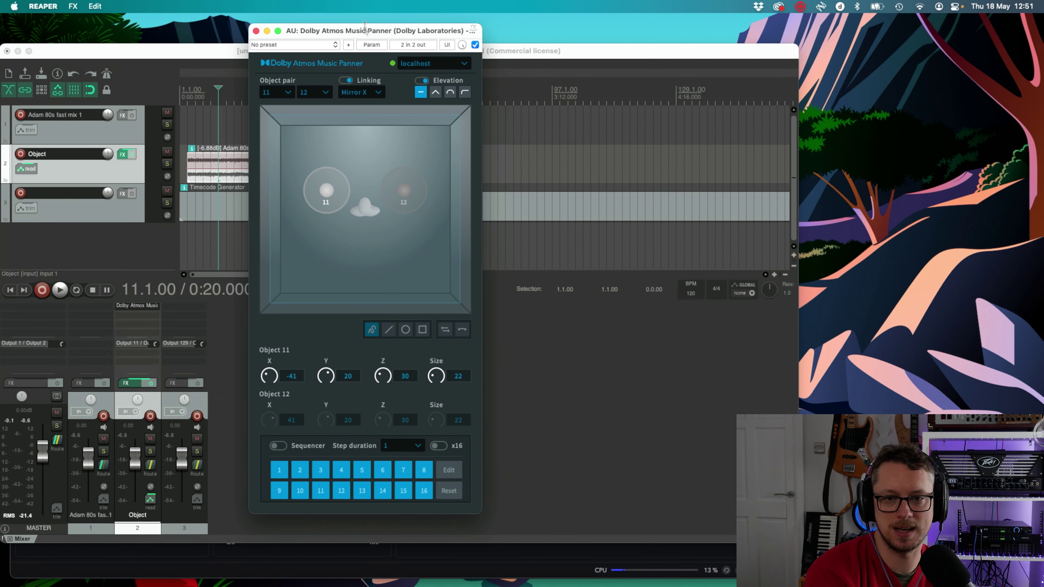
left_click_drag(365, 26, 885, 22)
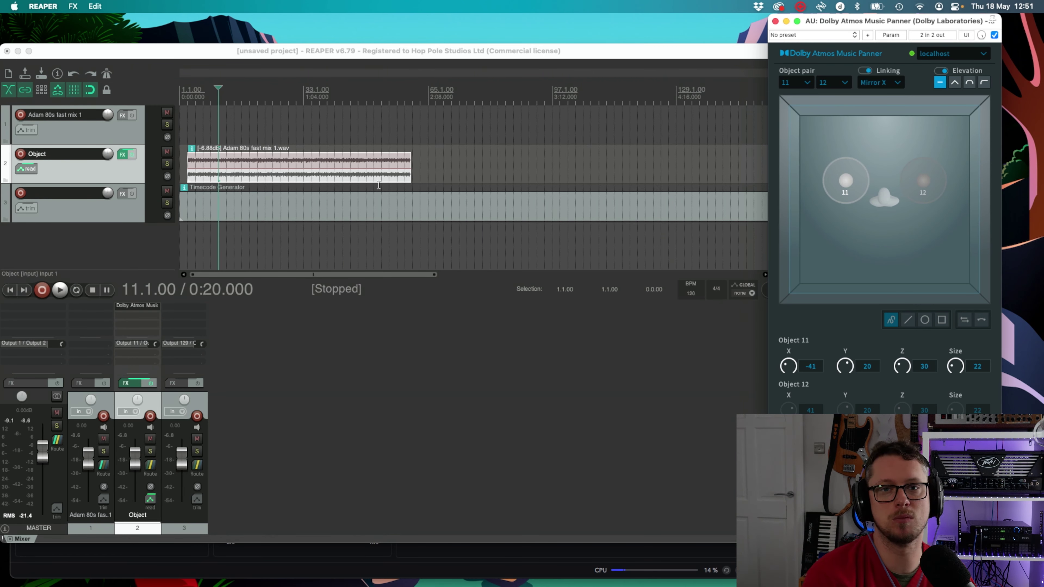
- Play the project with Dolby Atmos Renderer in view, move linked object 11 to X -82, Y -17, and stop playback in REAPER
key("space")
left_click(392, 569)
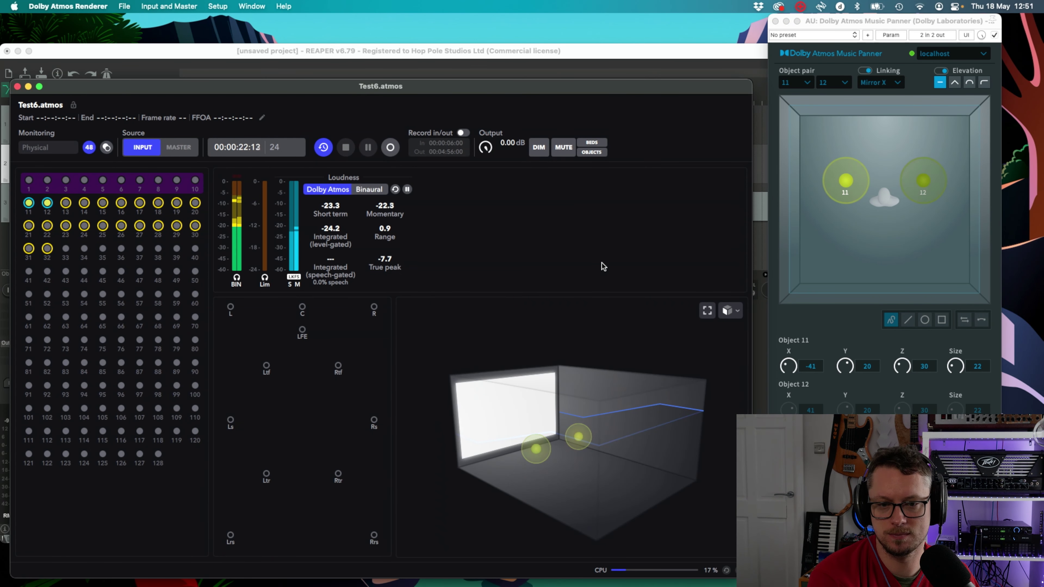
left_click(847, 182)
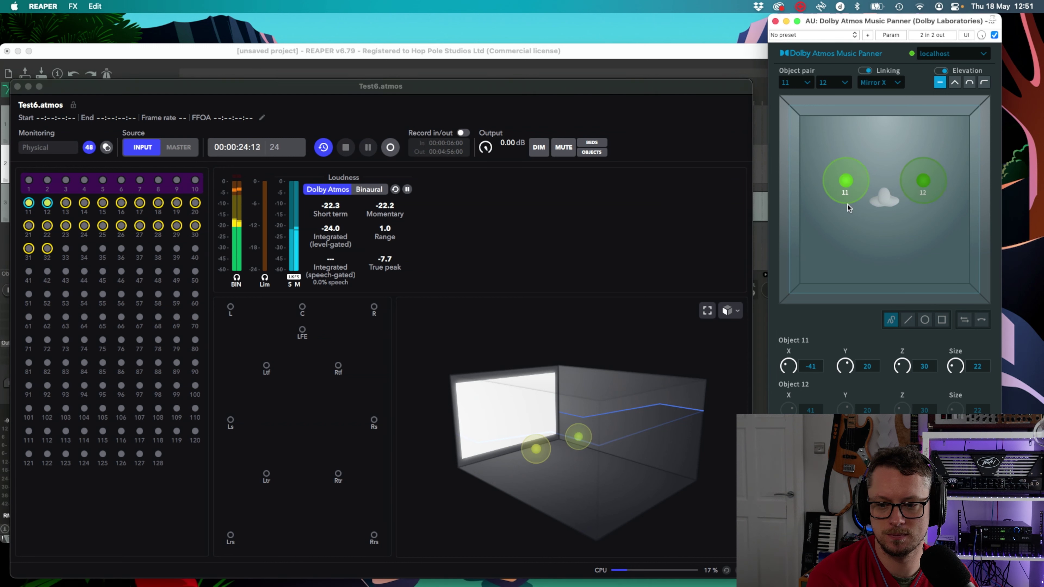
left_click_drag(847, 181, 806, 224)
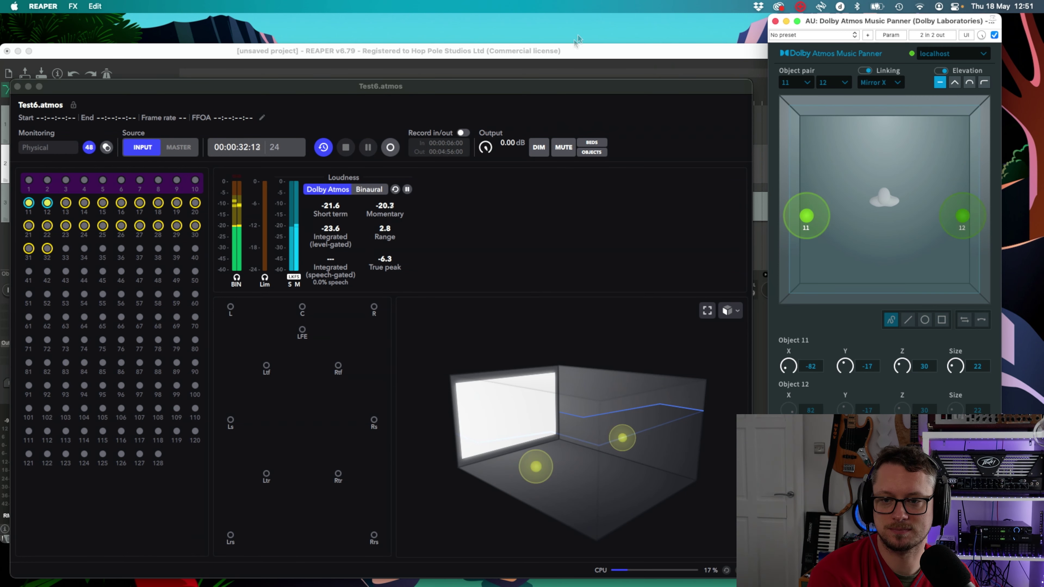
left_click(564, 62)
key("space")
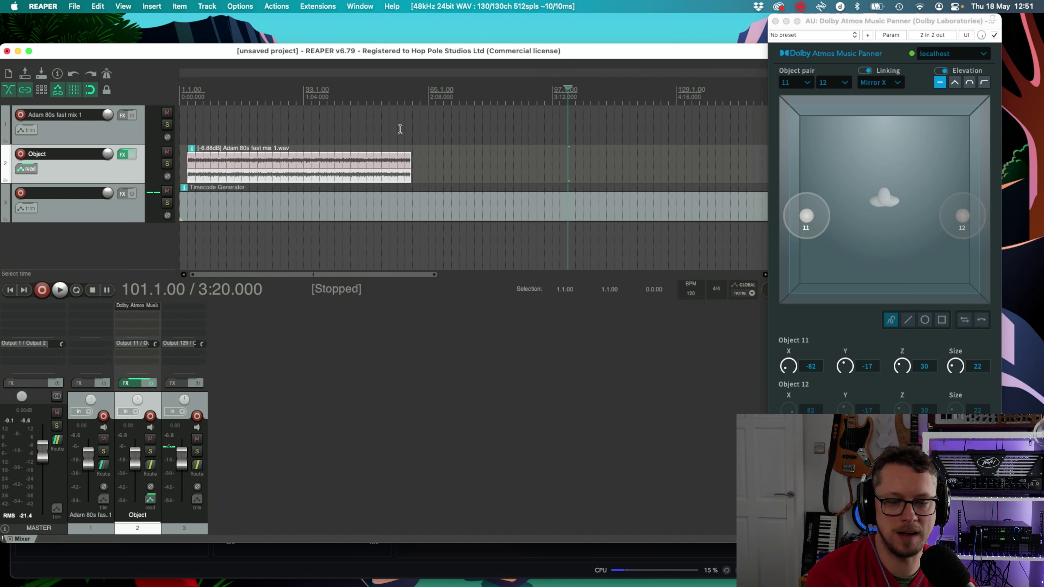
- Place the edit cursor at 15.1.00, position linked object 11 at X -70, Y 8, and bring up the Object track's Music Panner
left_click(236, 89)
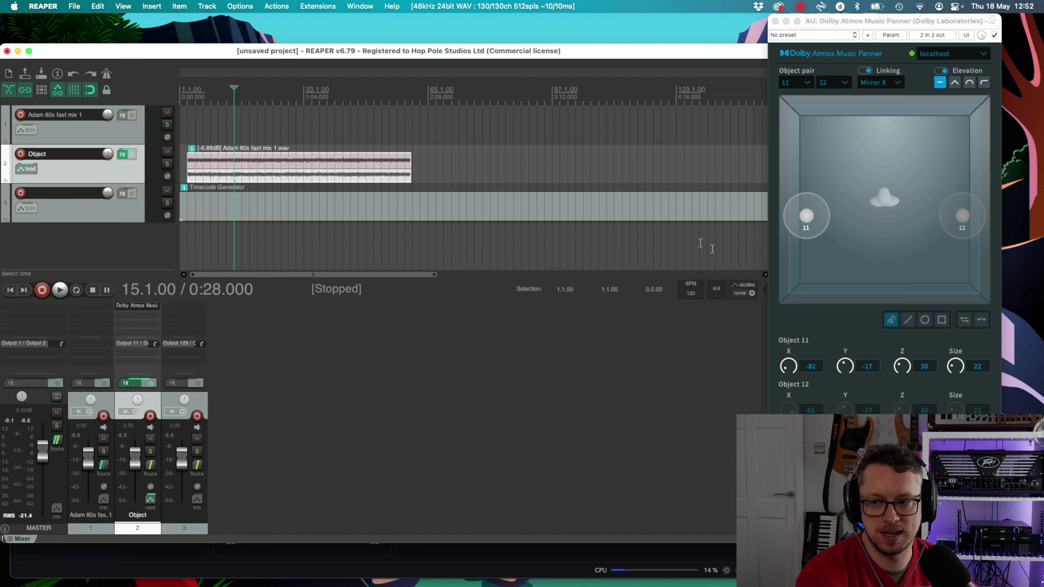
left_click_drag(804, 224, 817, 201)
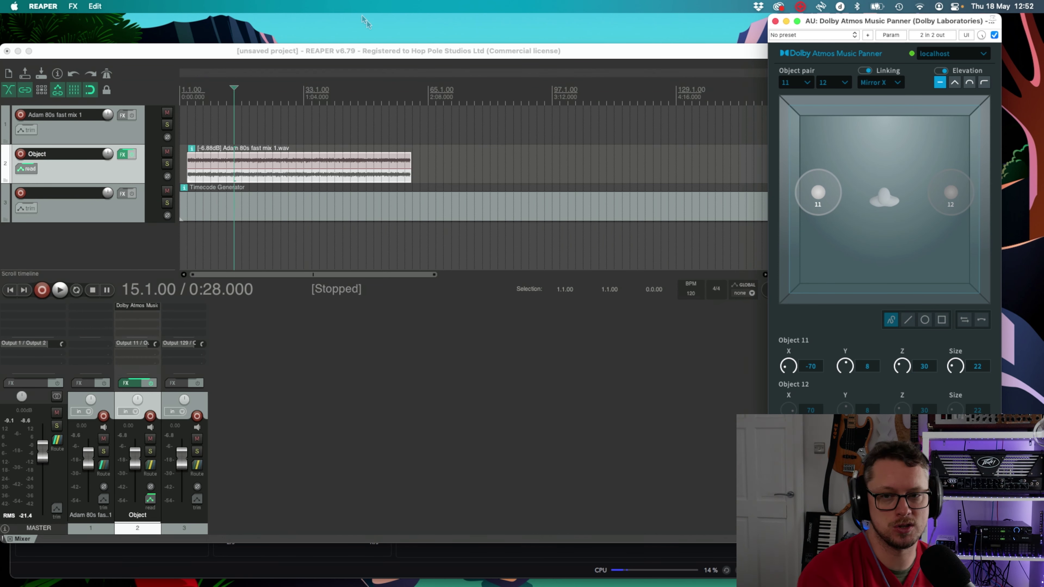
left_click(360, 52)
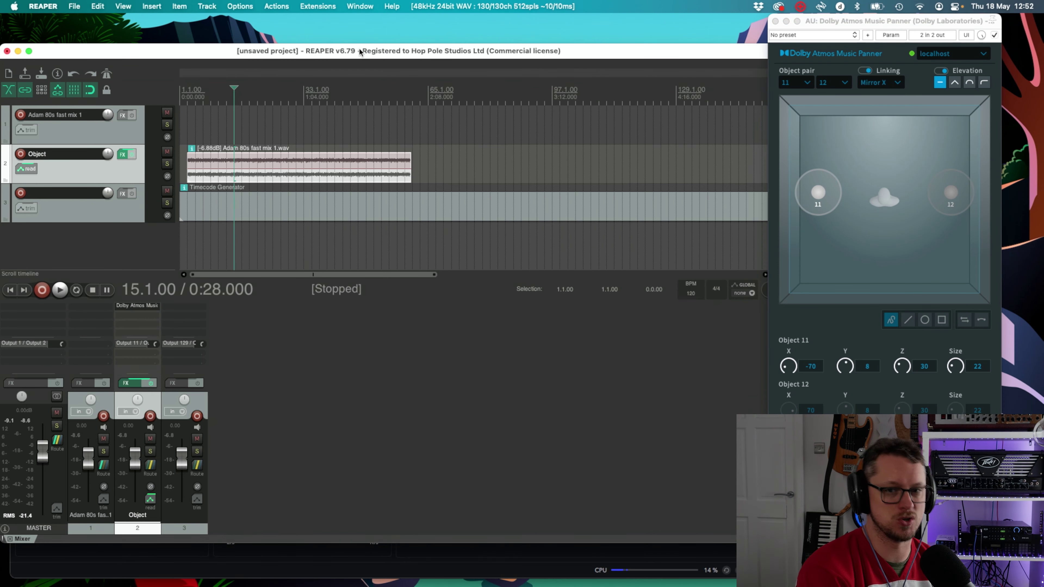
left_click(152, 313)
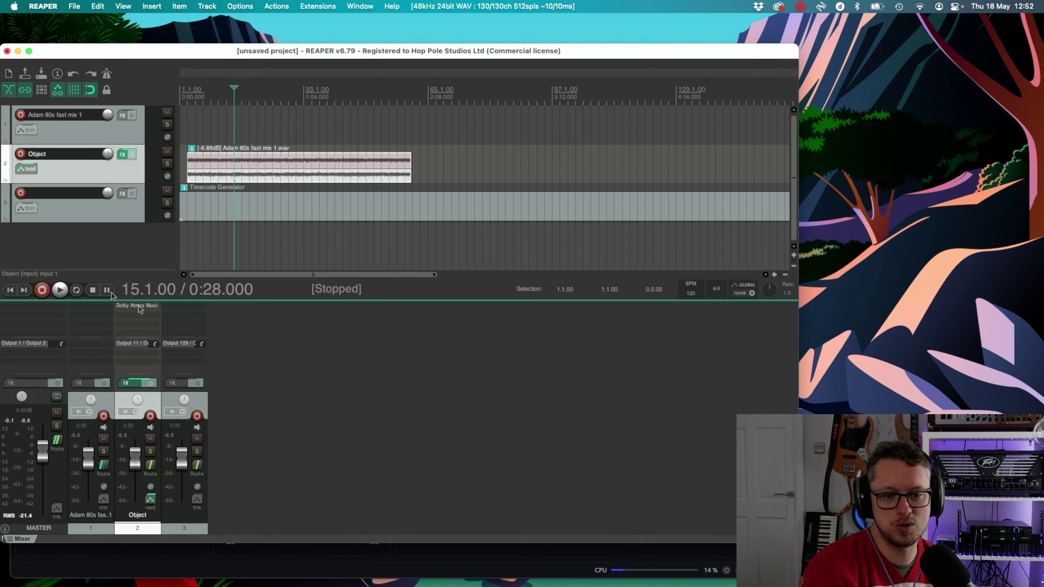
left_click(129, 307)
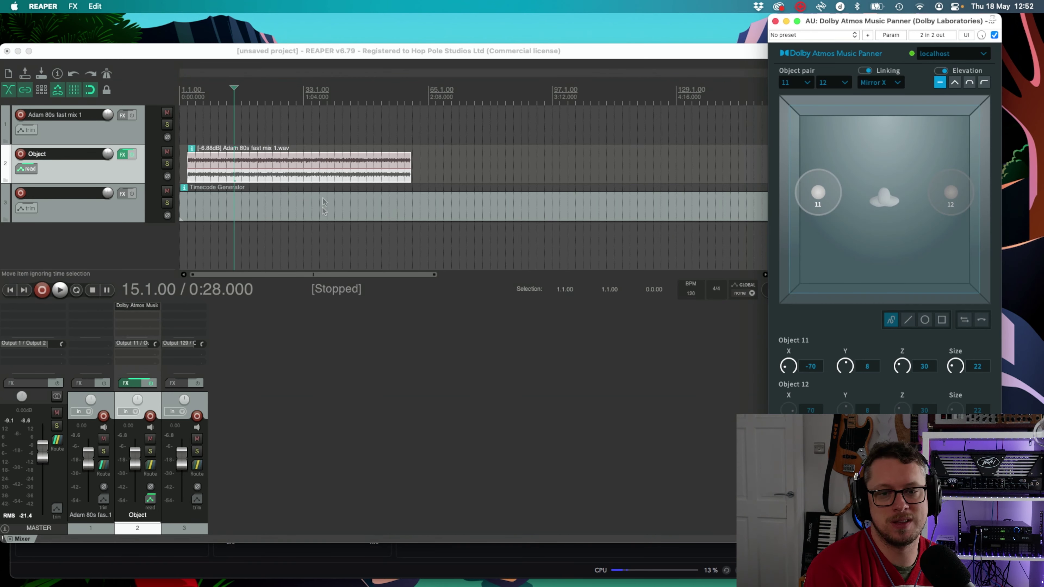
- Show the Music Panner's Pan X, Pan Y and Pan Z envelopes on the Object track
left_click_drag(280, 56, 279, 42)
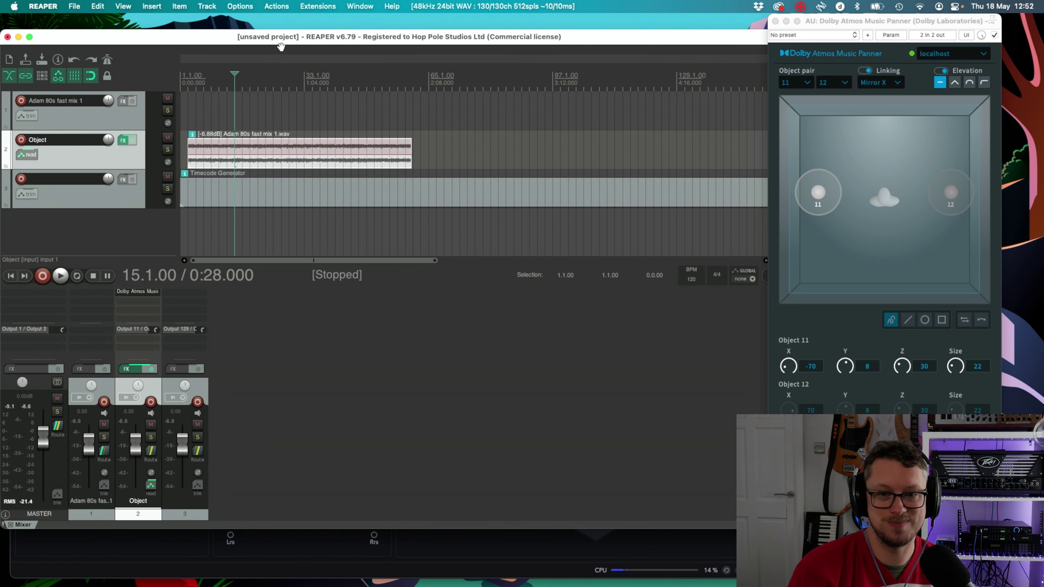
left_click(26, 155)
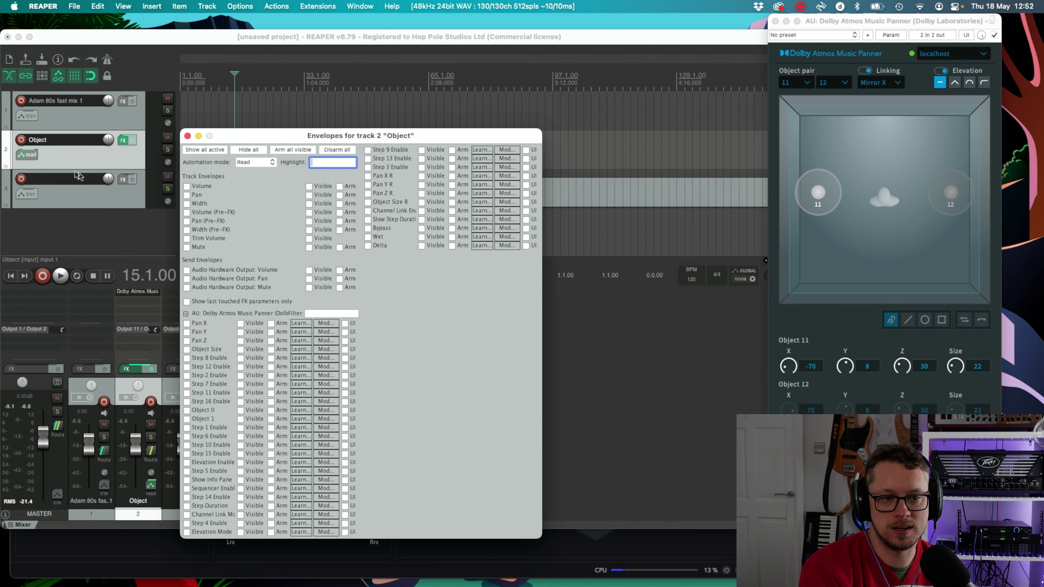
left_click(187, 332)
left_click(187, 323)
left_click(187, 340)
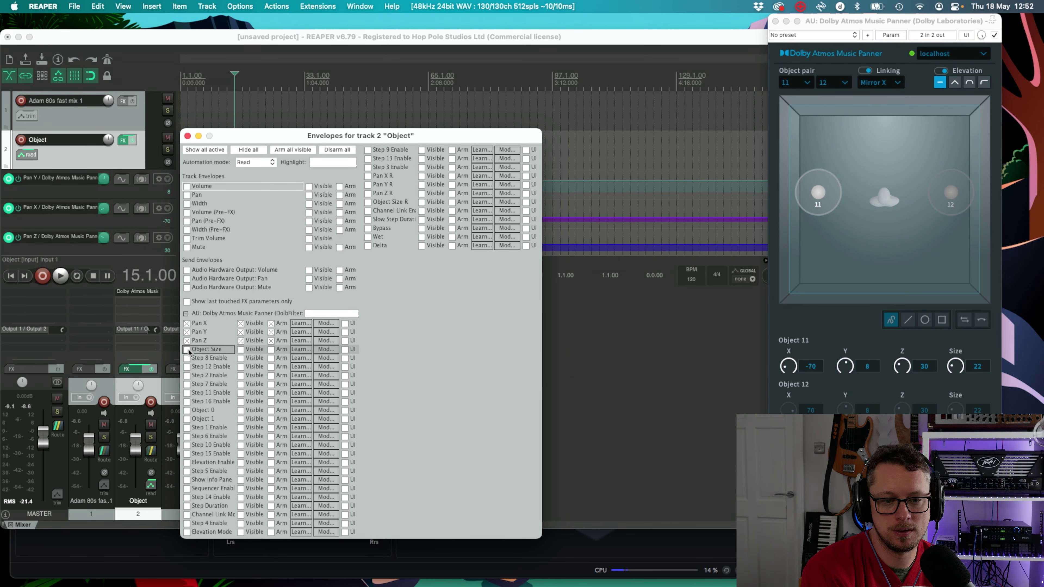
left_click(188, 136)
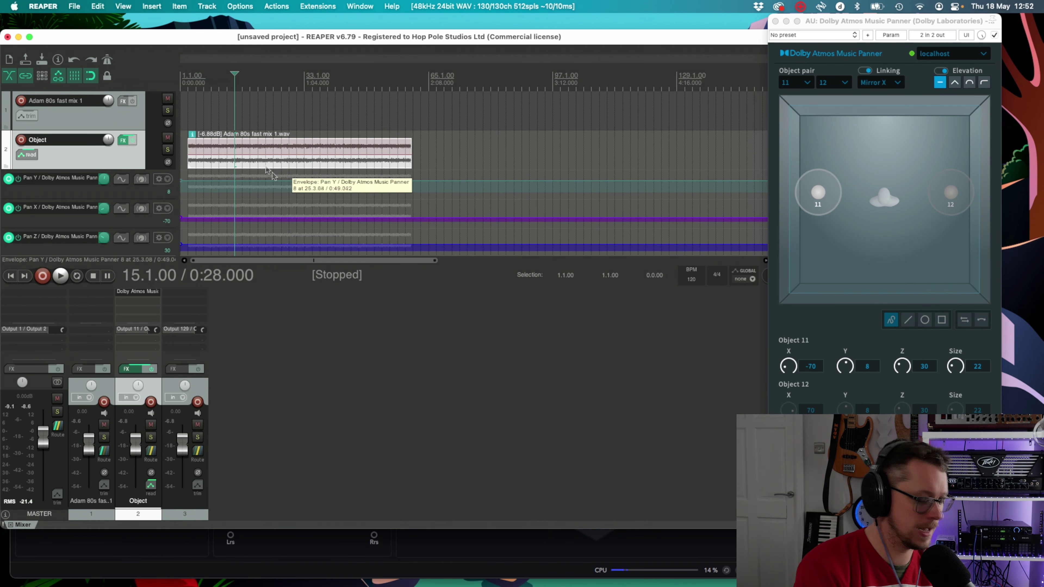
- Draw freehand automation curves on the Pan Y, Pan X and Pan Z envelopes between about bars 13 and 35
mouse_move(225, 183)
left_mouse_down()
mouse_move(273, 173)
mouse_move(316, 187)
left_mouse_up()
mouse_move(239, 218)
left_mouse_down()
mouse_move(250, 200)
mouse_move(302, 220)
mouse_move(314, 214)
left_mouse_up()
mouse_move(248, 248)
left_mouse_down()
mouse_move(263, 231)
mouse_move(304, 245)
left_mouse_up()
- Play the automation from 17.1.00, watch the objects move in Dolby Atmos Renderer, and stop playback in REAPER
left_click(250, 77)
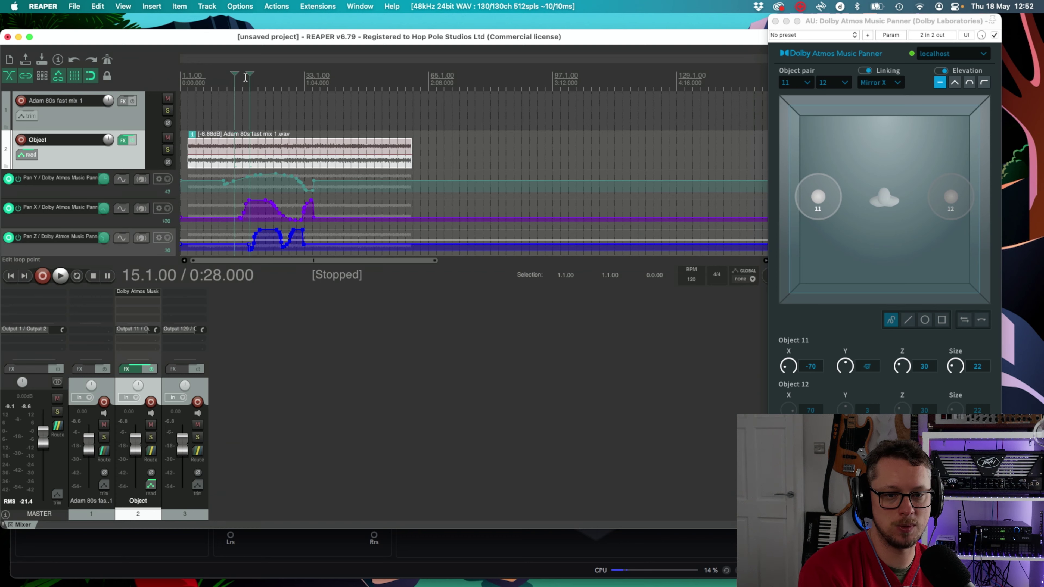
left_click(241, 77)
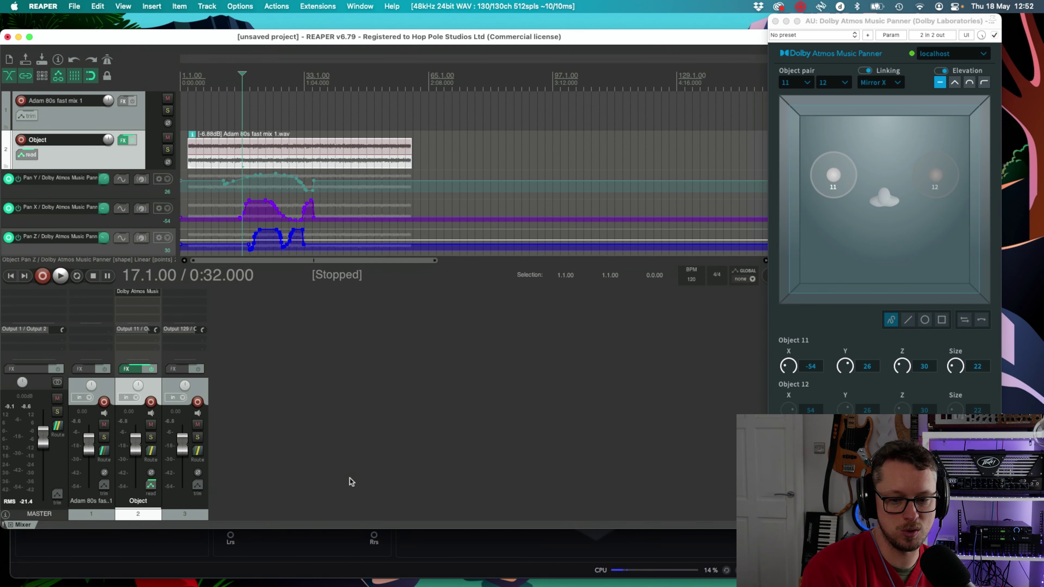
key("space")
left_click(362, 571)
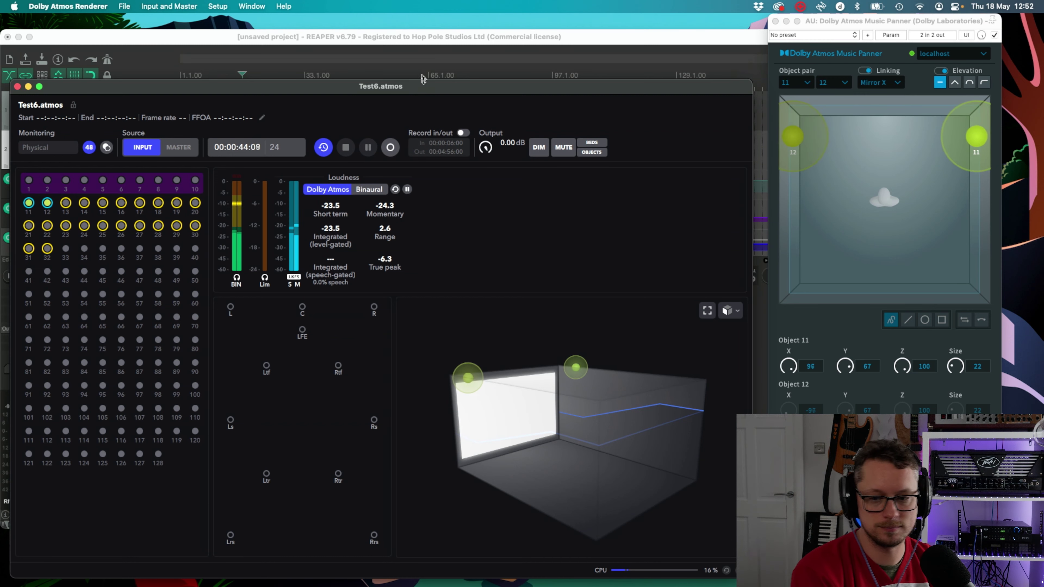
left_click(427, 44)
key("space")
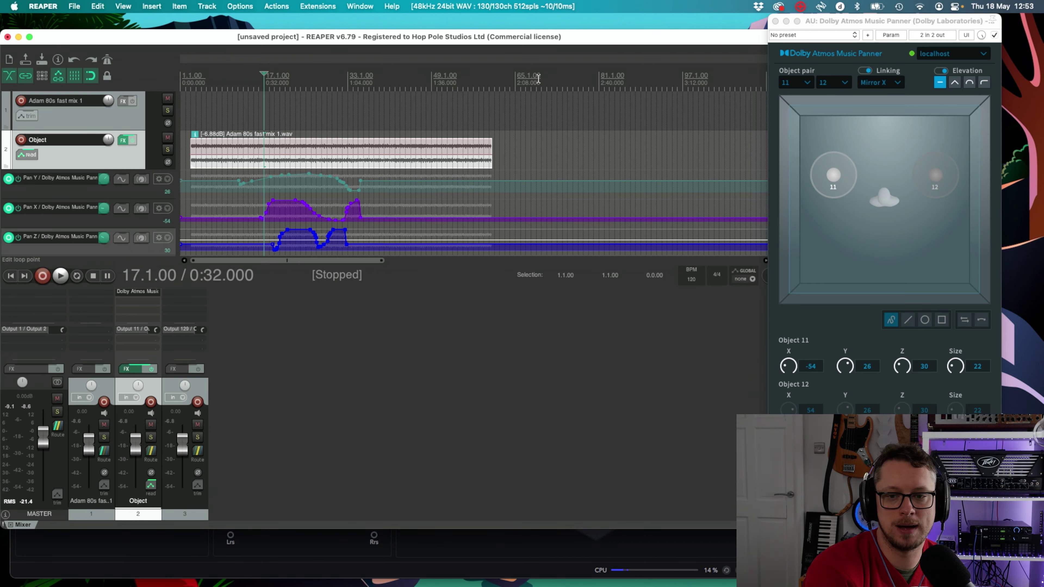
- Place the edit cursor at 64.1.00 and rename track 1 as DRUMS
left_click(509, 79)
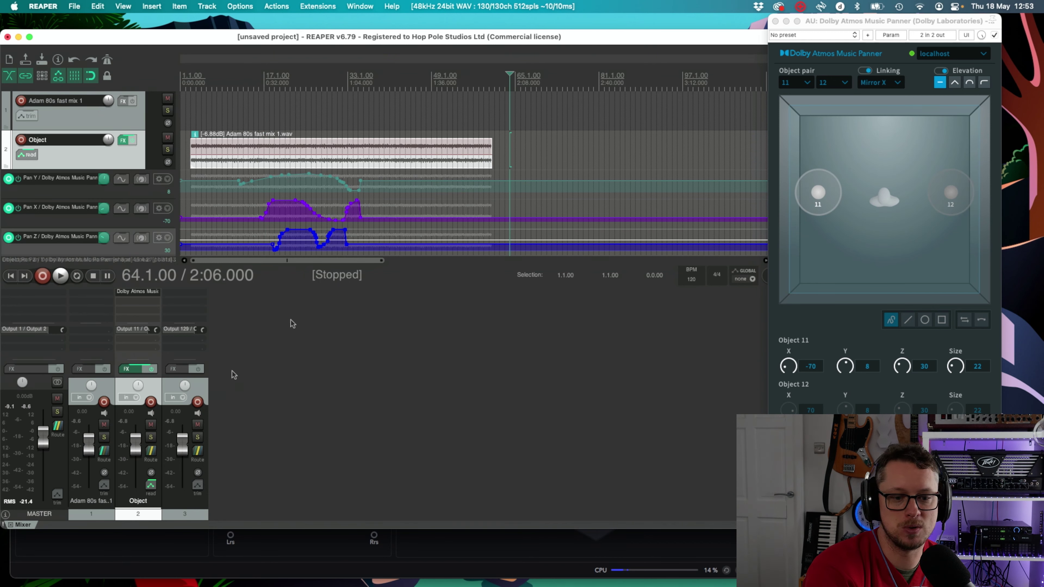
double_click(91, 502)
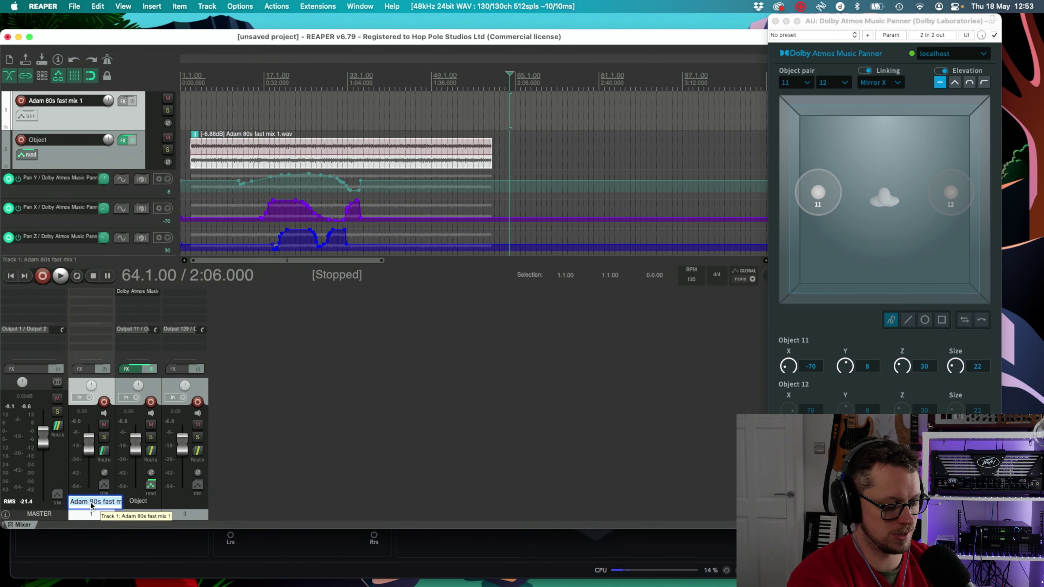
type("DRUMS")
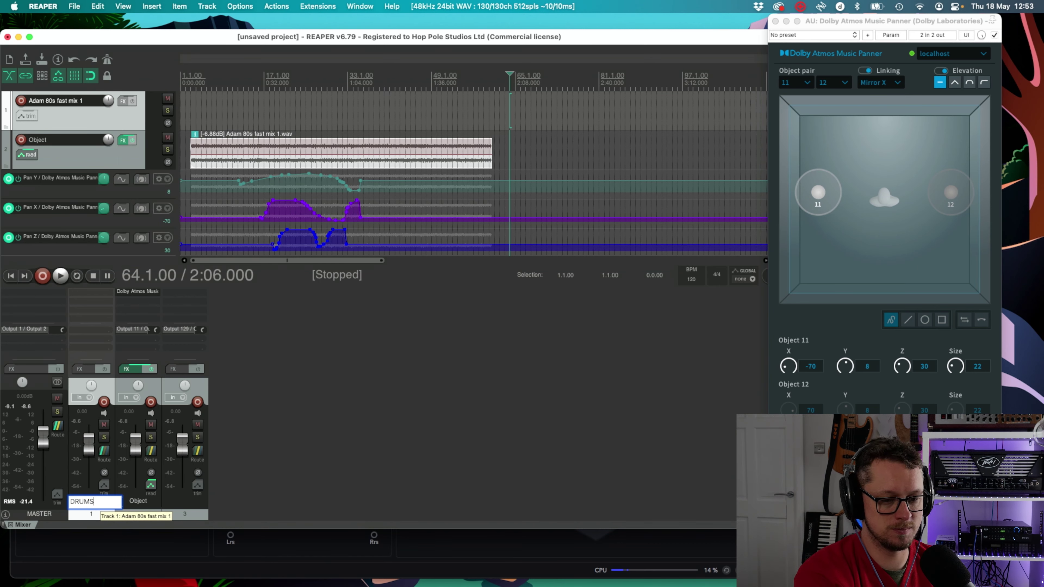
key("Return")
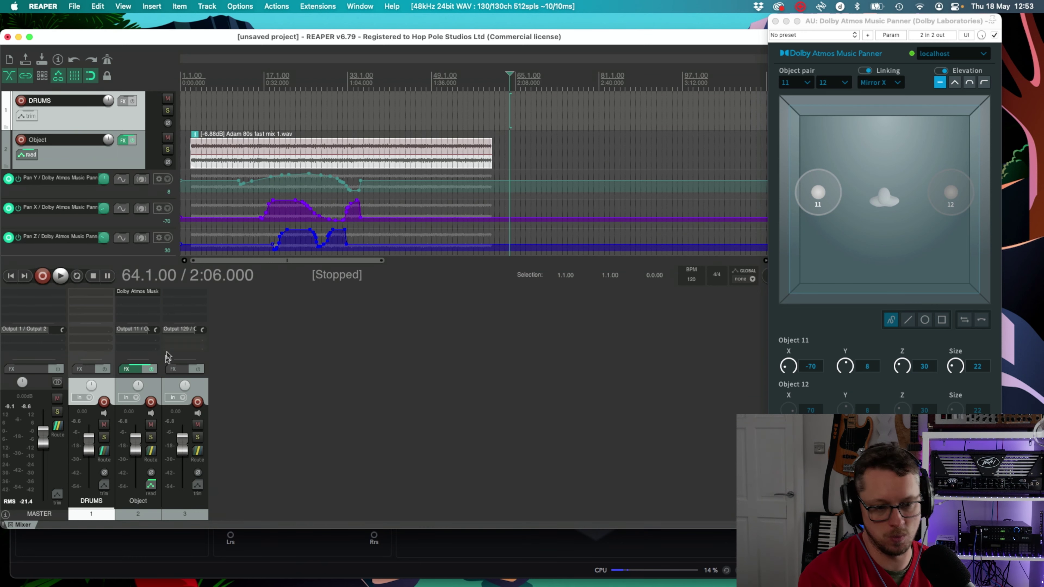
- Add the ReaSurroundPan (Cockos) plug-in to the DRUMS track, filtering the effects list by "reasurr"
double_click(94, 298)
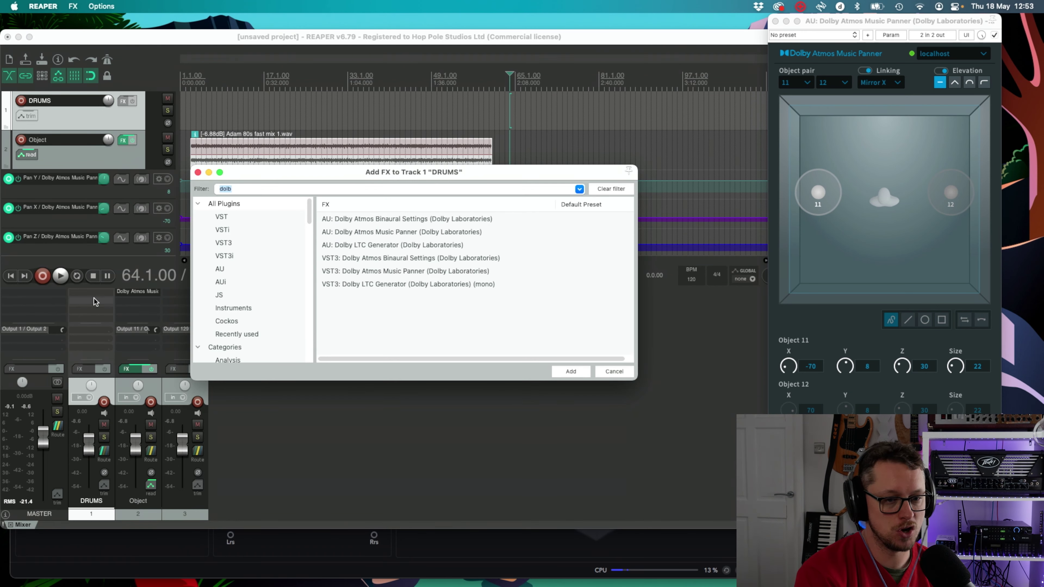
type("rea")
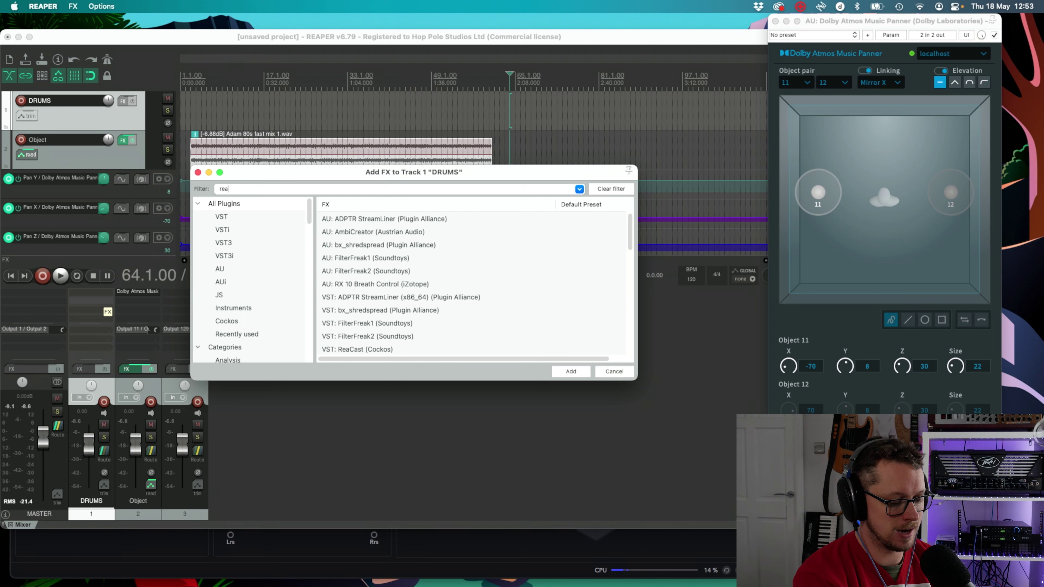
type("surr")
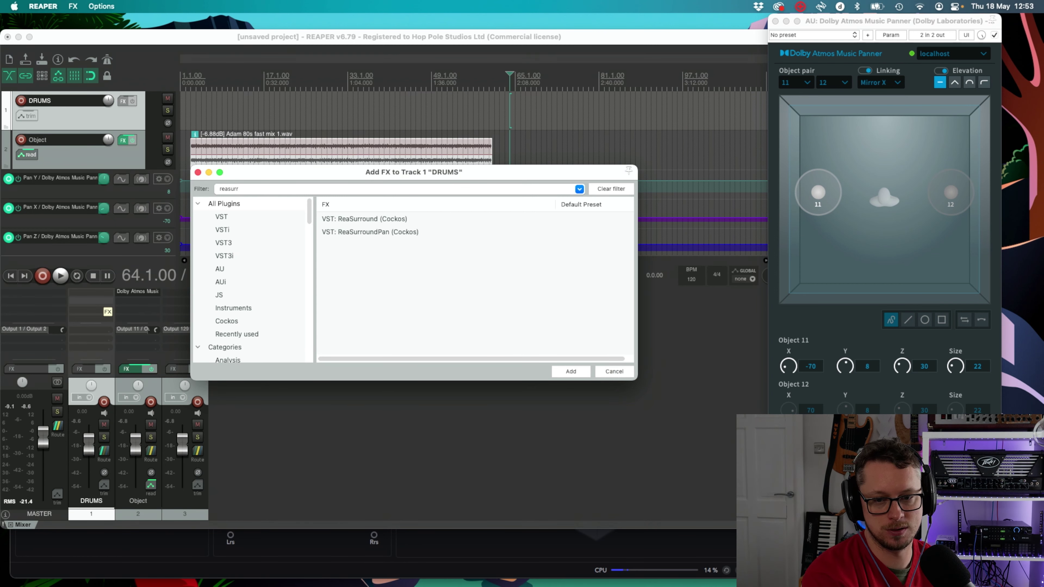
double_click(381, 233)
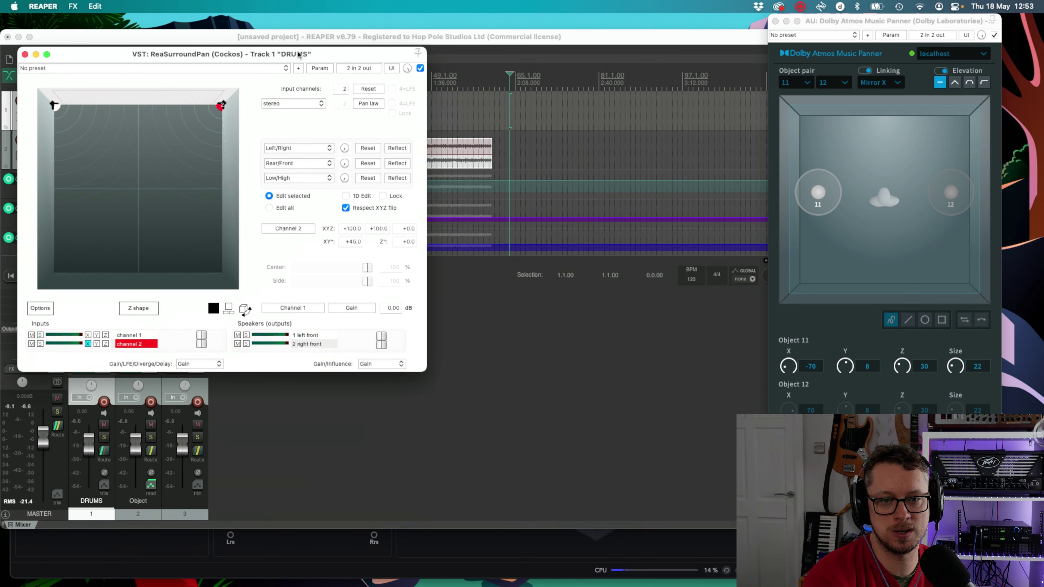
left_click_drag(299, 55, 391, 114)
left_click(437, 150)
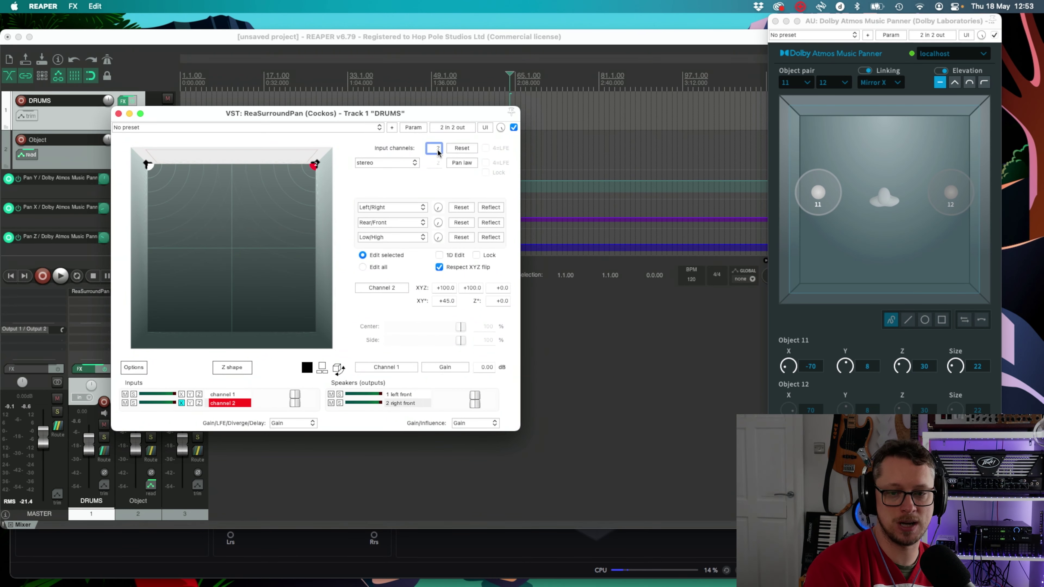
- Move the audio item from the Object track onto the DRUMS track, starting at 37.1.00
left_click_drag(378, 119, 400, 228)
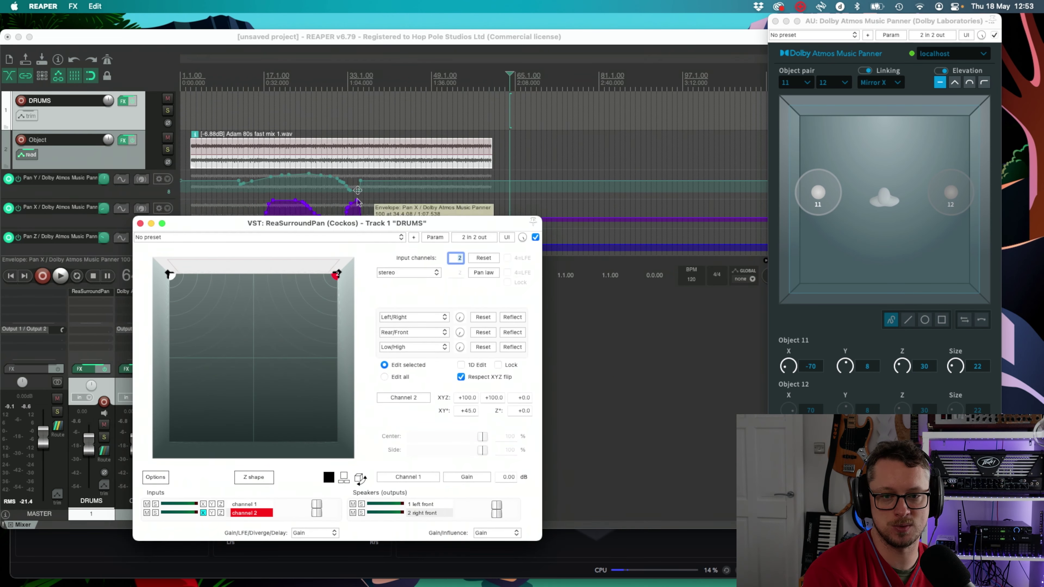
left_click_drag(388, 157, 561, 123)
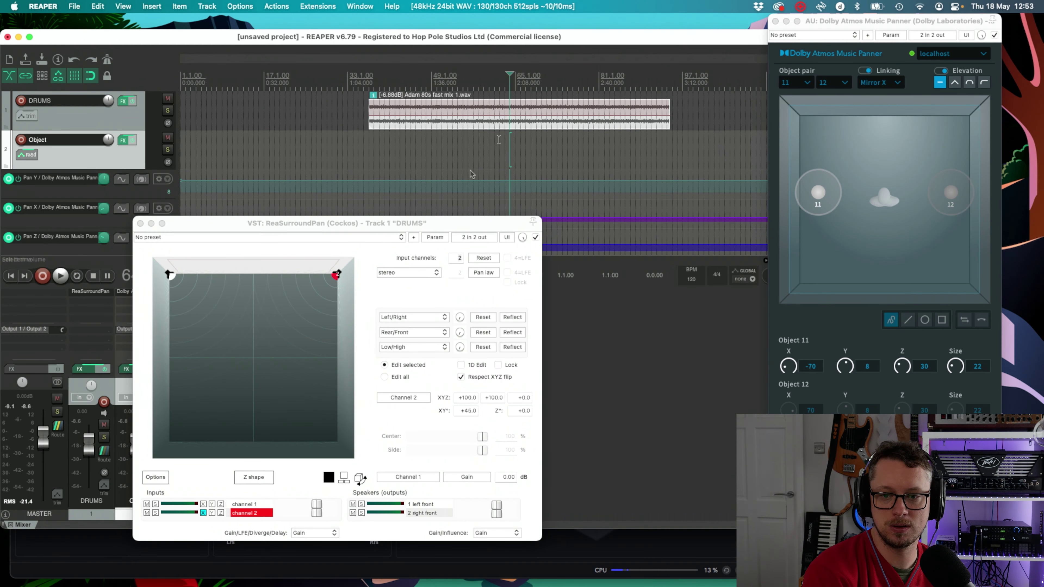
- Set ReaSurroundPan's speaker layout on the DRUMS track to 7.1.2 ITU
left_click_drag(416, 221, 408, 160)
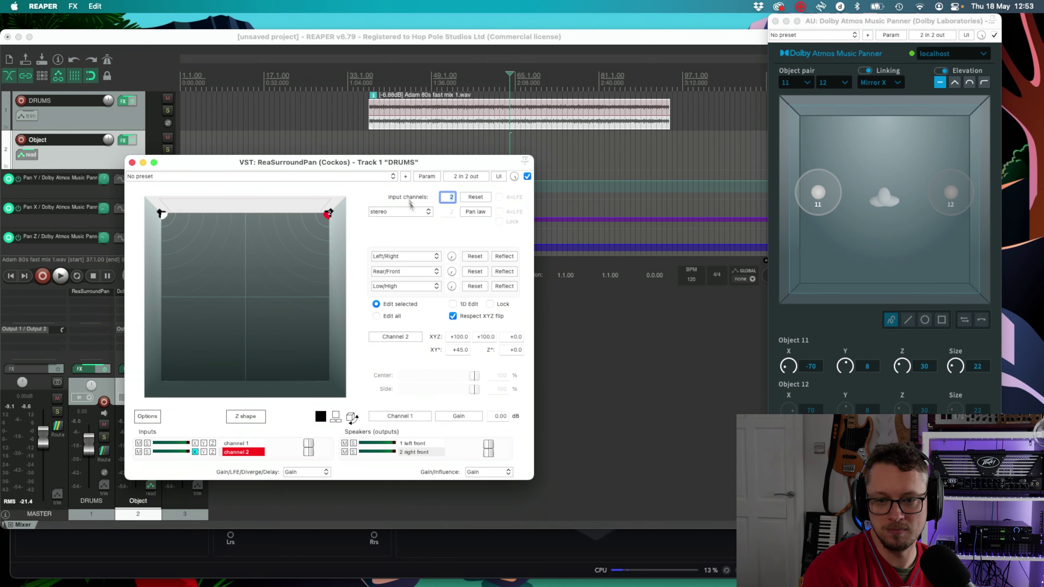
left_click(406, 212)
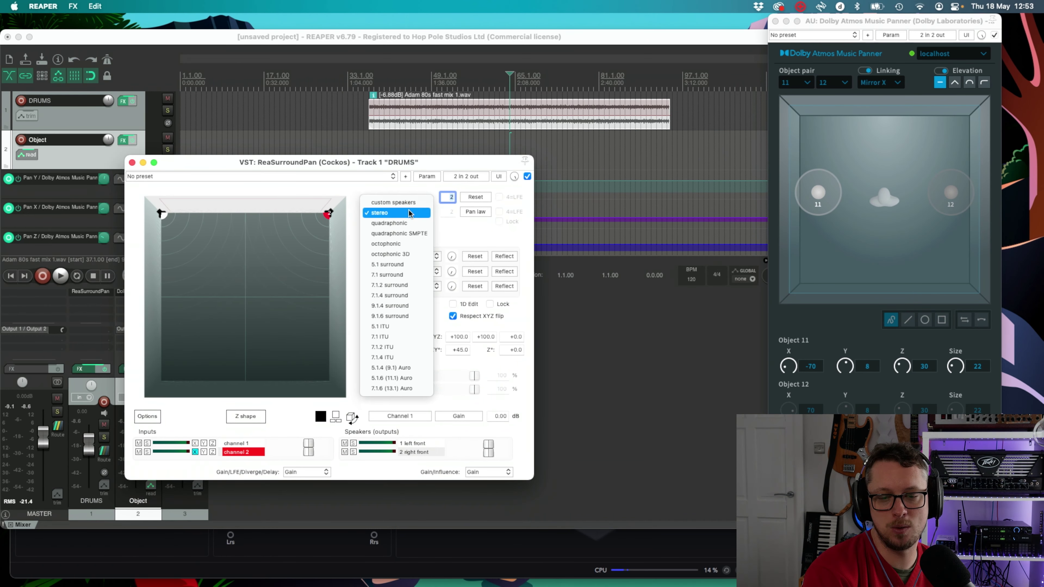
left_click(396, 347)
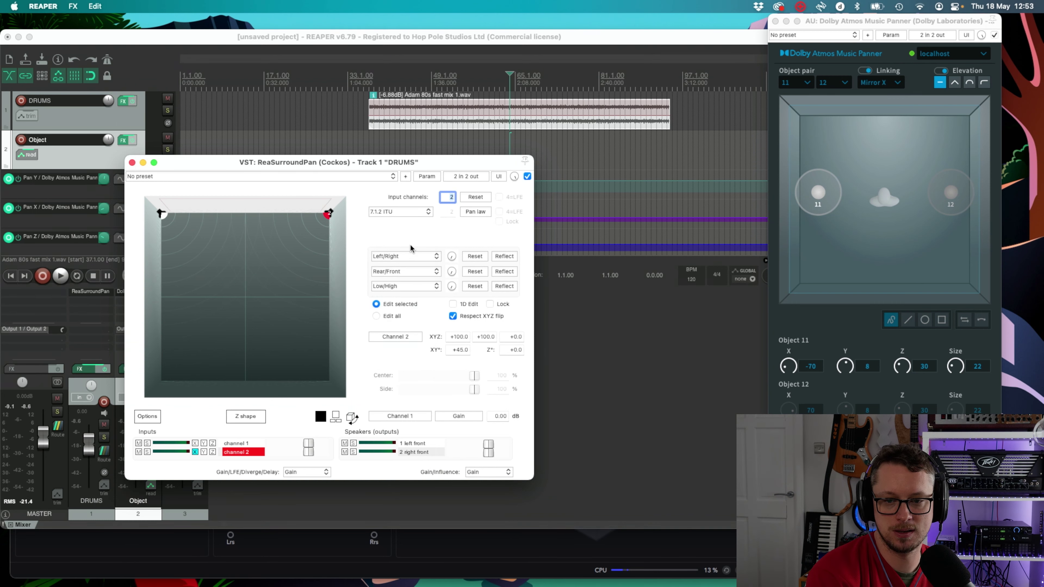
- Set ReaSurroundPan's speaker layout on the DRUMS track to 7.1.2 surround and show the room in 3D view
left_click(400, 216)
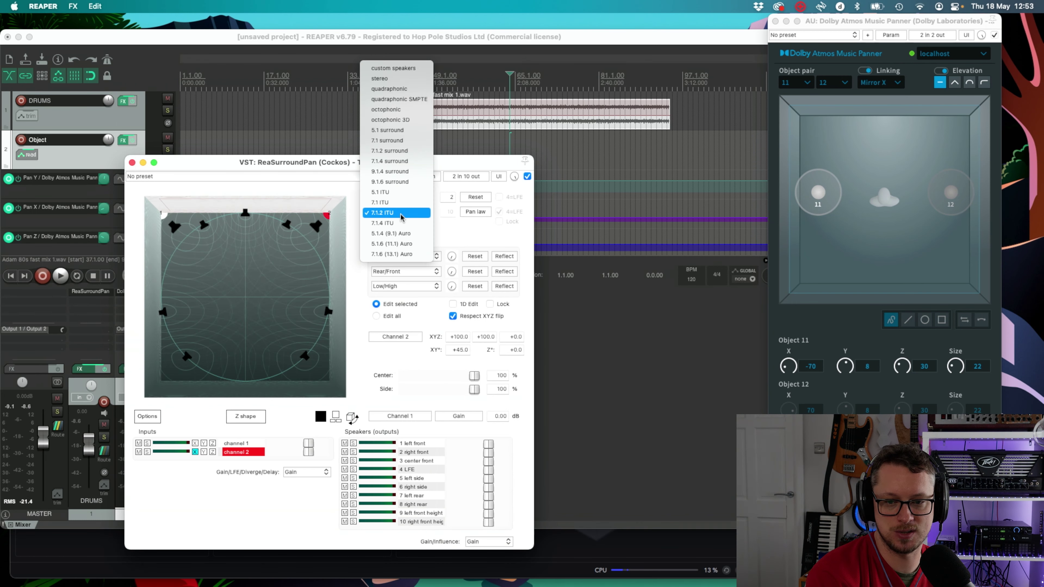
left_click(392, 154)
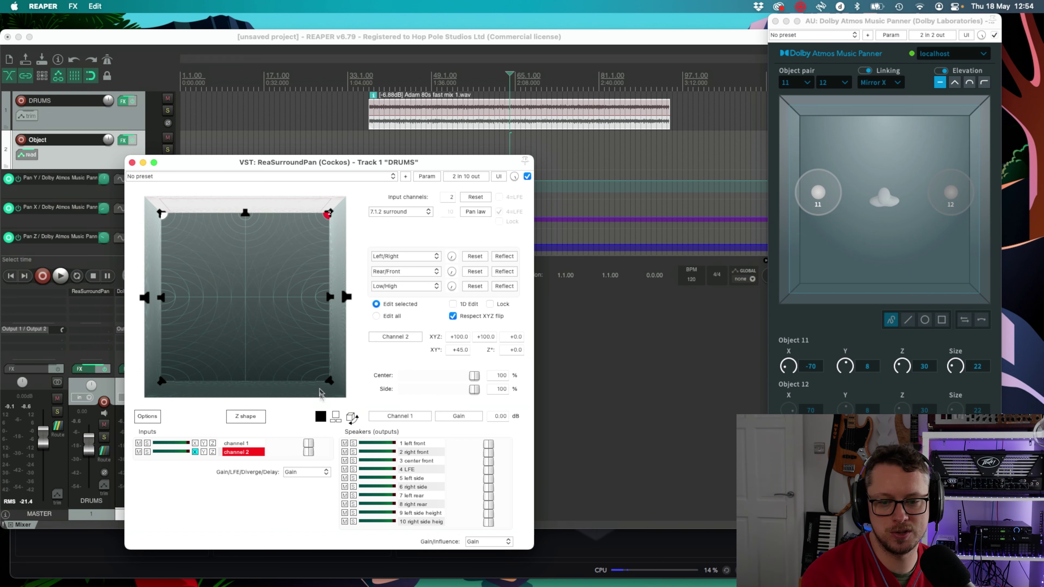
left_click(351, 417)
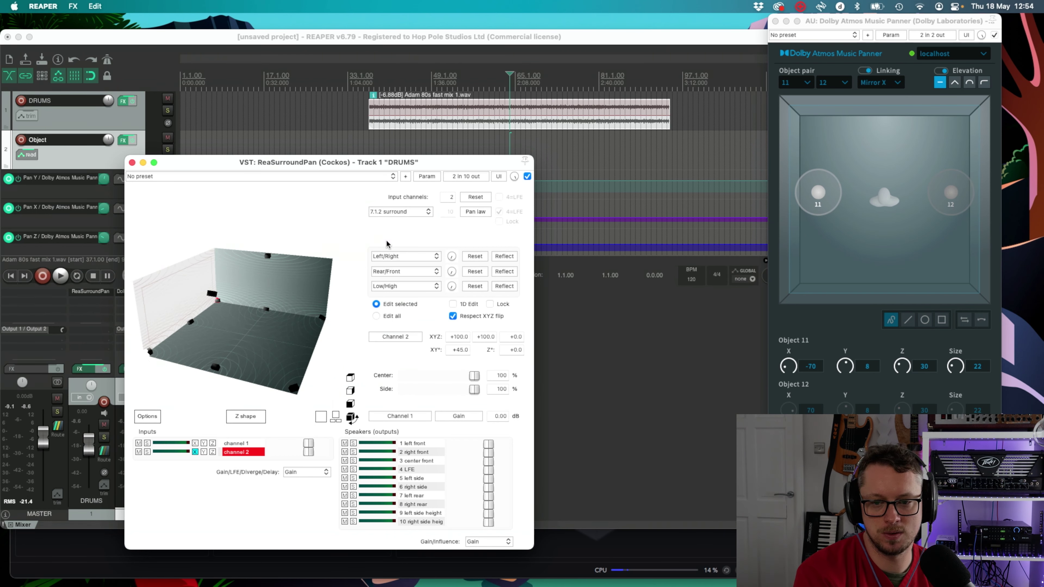
left_click_drag(433, 168, 578, 141)
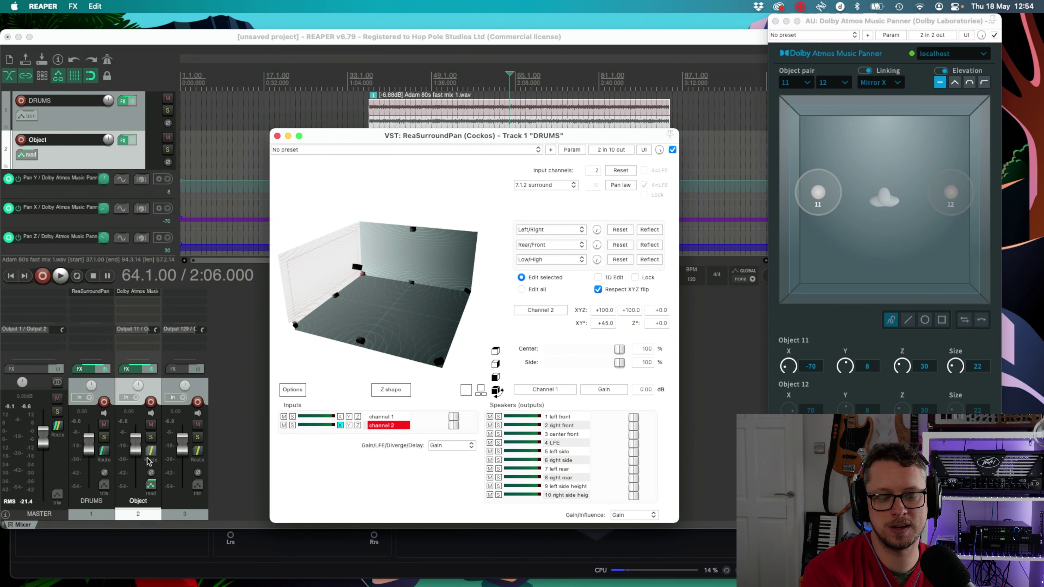
- Open the DRUMS track's routing settings and disable its master send
left_click(104, 453)
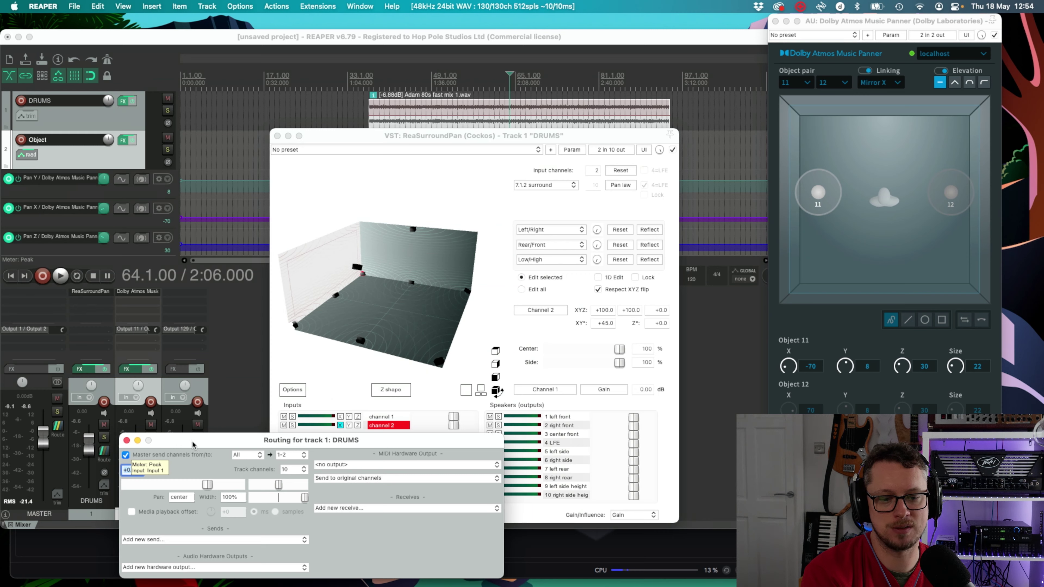
left_click_drag(193, 444, 183, 295)
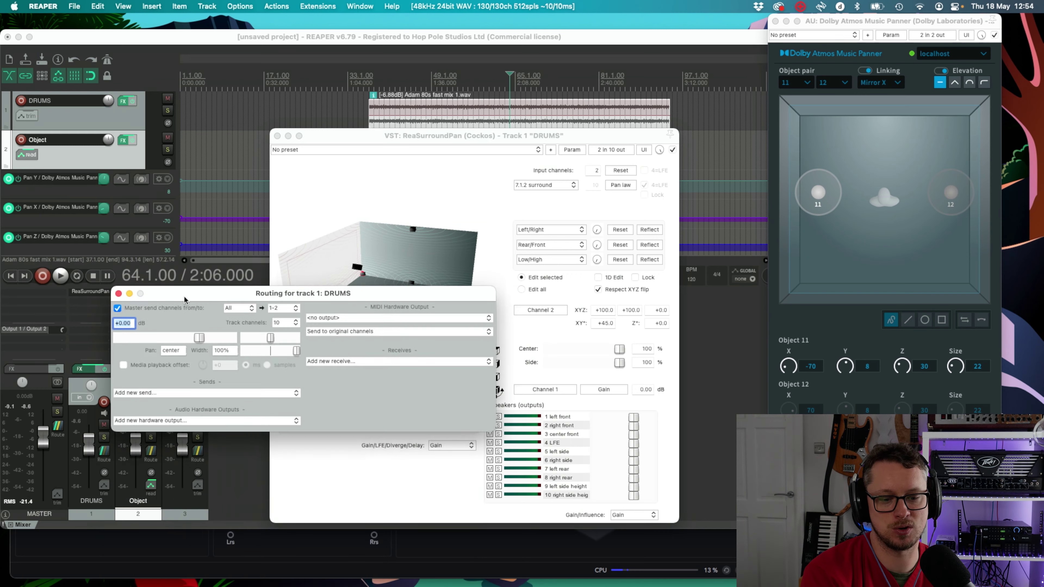
left_click(116, 307)
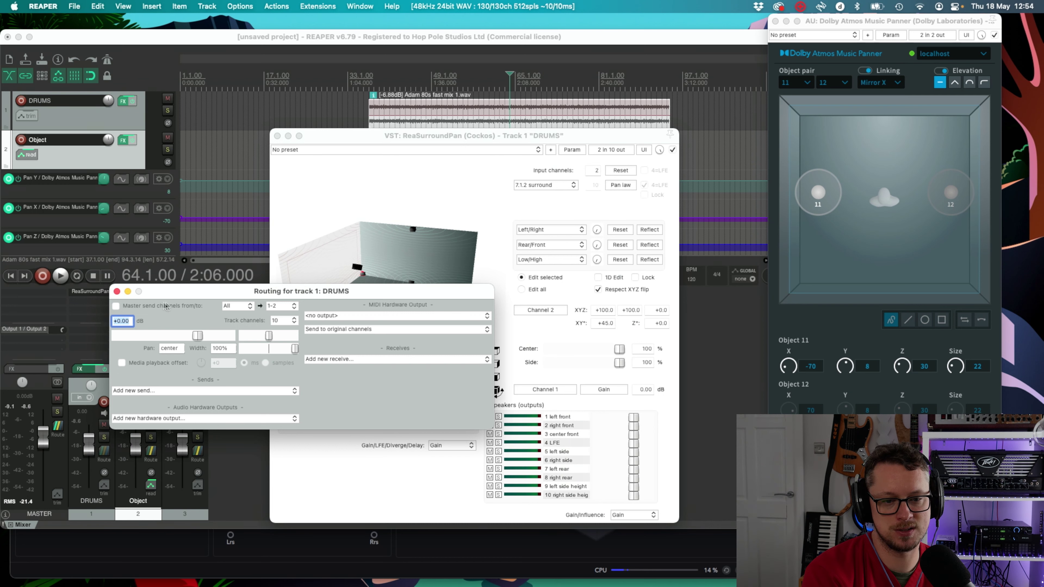
left_click_drag(176, 298, 177, 222)
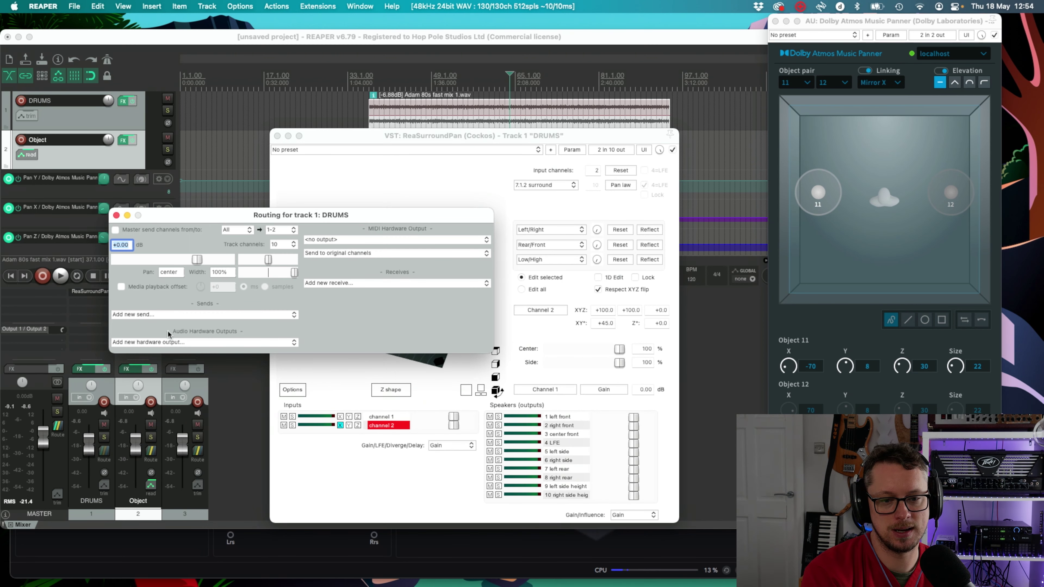
- Add hardware output Output 1 / Output 2 to the DRUMS track and set its source to the 10-channel multichannel source 1-10
left_click(168, 341)
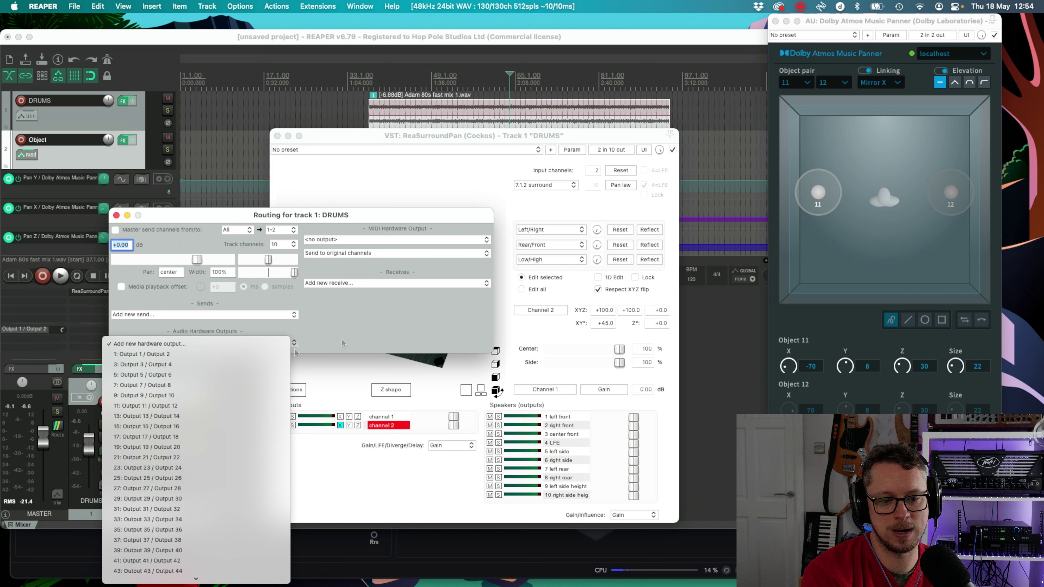
scroll(205, 426, "down", 5)
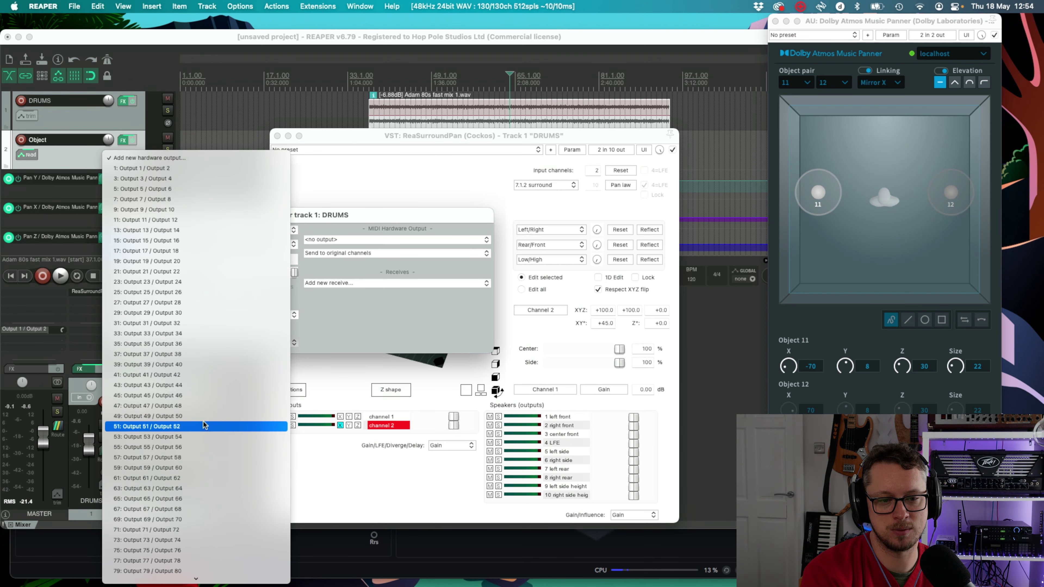
left_click(155, 168)
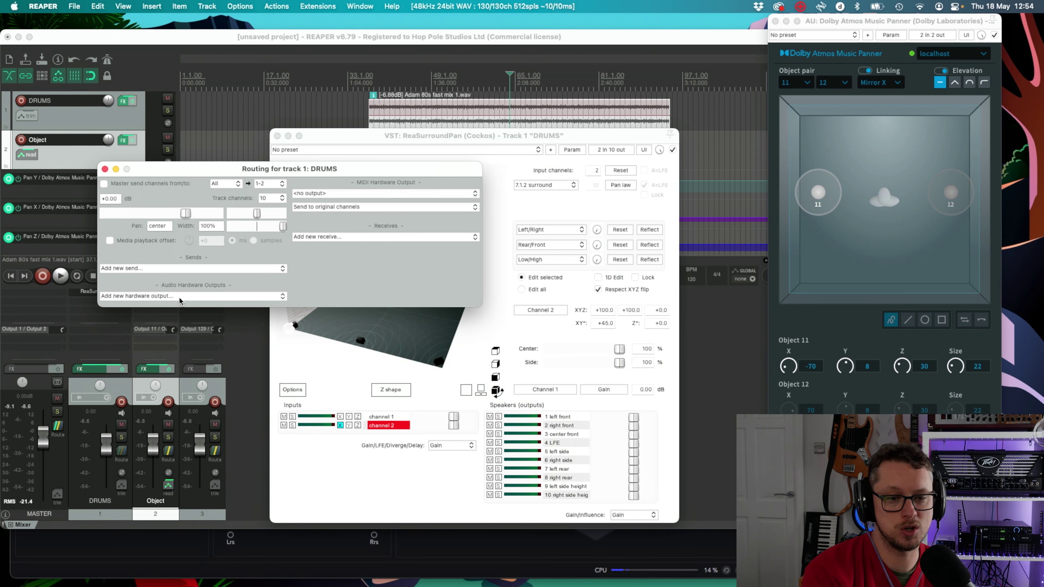
left_click(179, 297)
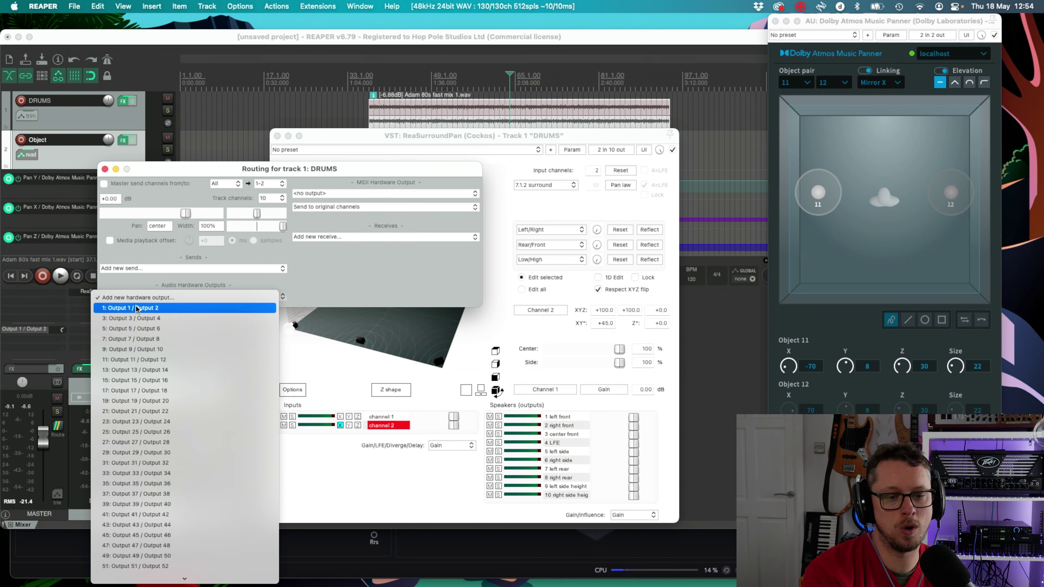
left_click(137, 309)
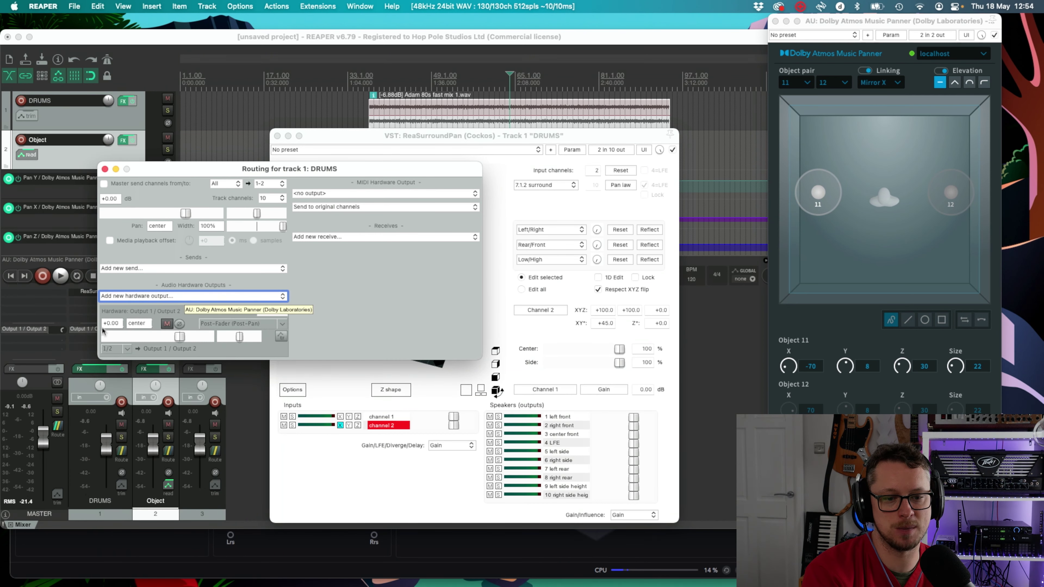
left_click(127, 349)
mouse_move(141, 398)
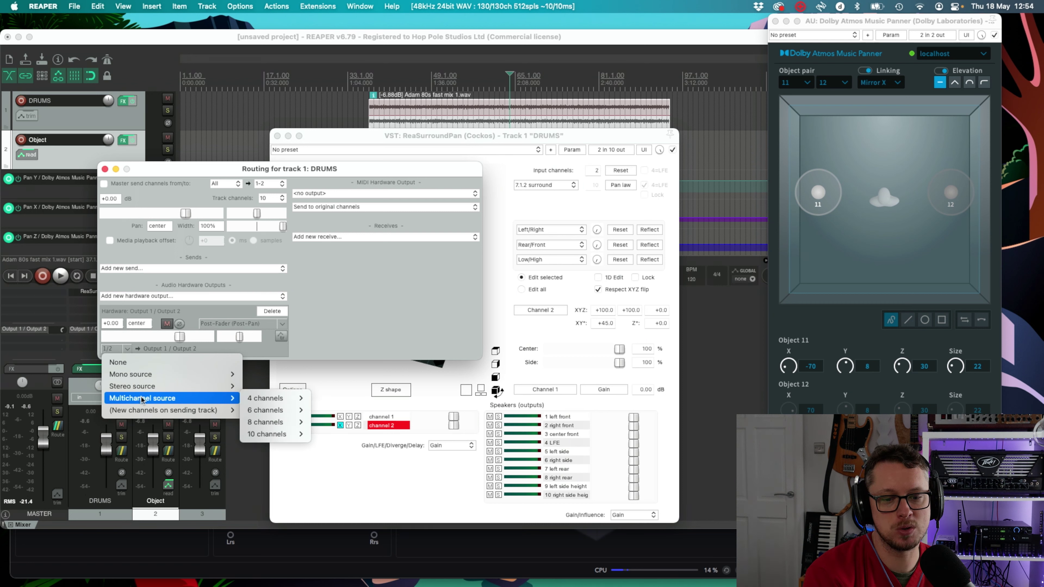
mouse_move(289, 432)
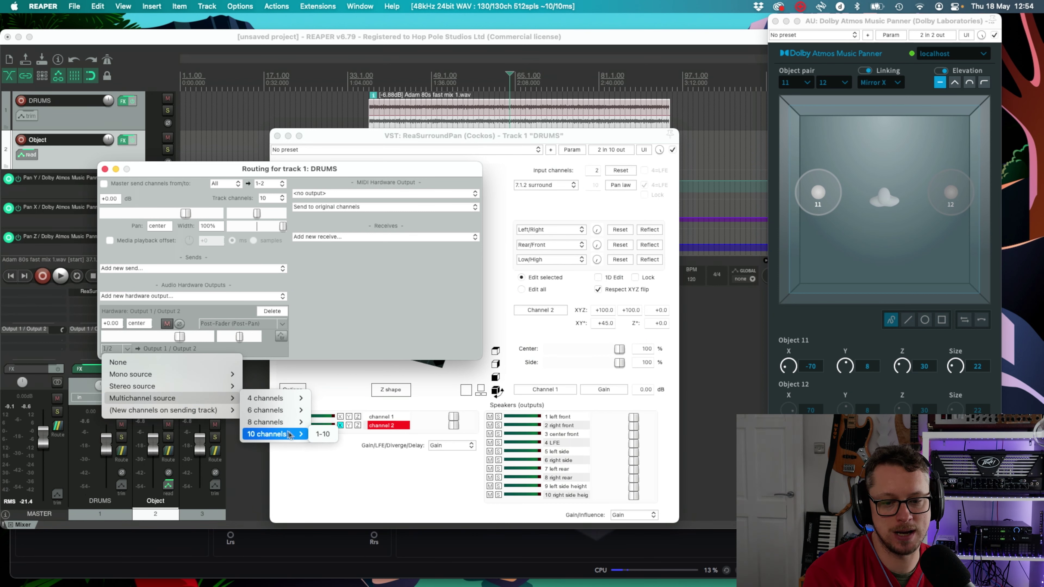
left_click(323, 434)
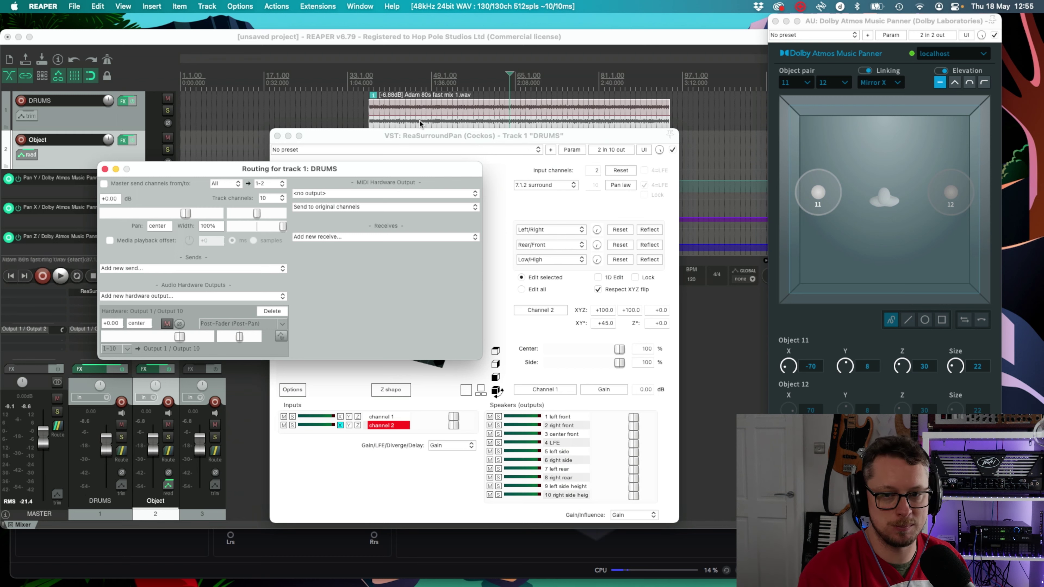
- Adjust ReaSurroundPan's left/right, rear/front and low/high panning to place channel 2 at about X +86.5, Y +33.3, Z +42.0
left_click_drag(419, 133, 412, 131)
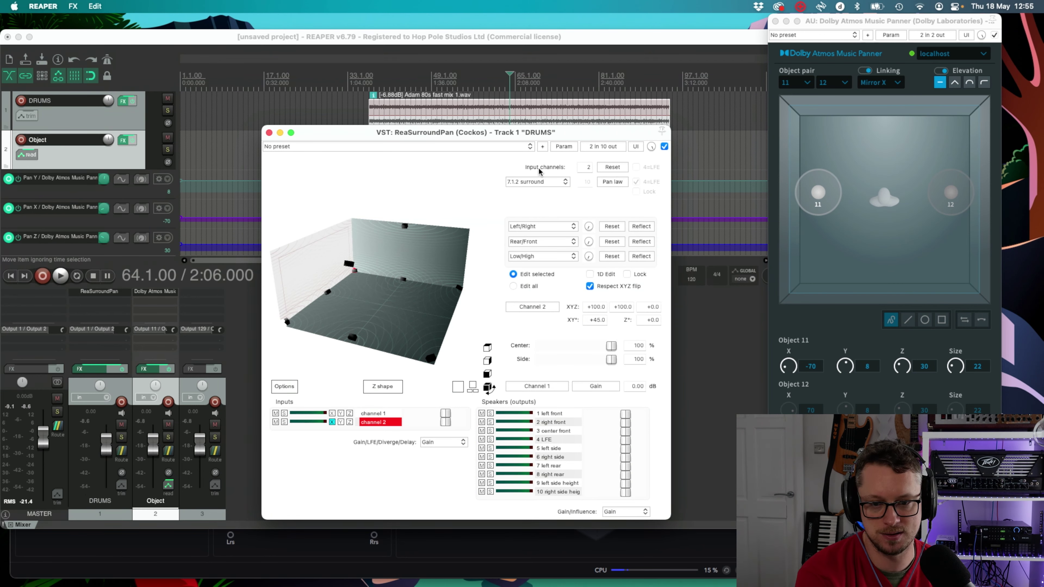
left_click_drag(444, 134, 394, 121)
left_click_drag(538, 214, 538, 219)
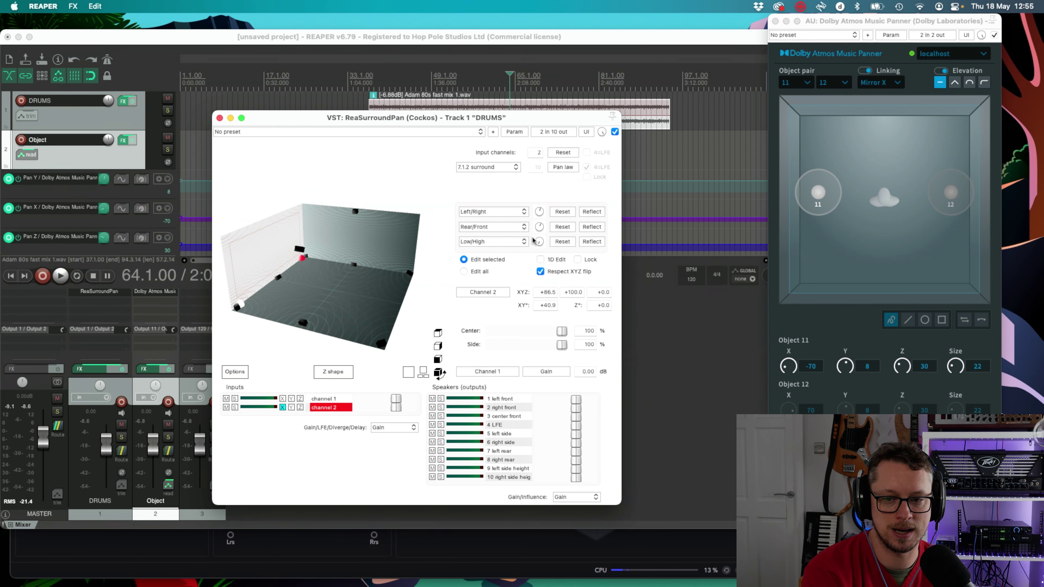
left_click_drag(539, 244, 541, 222)
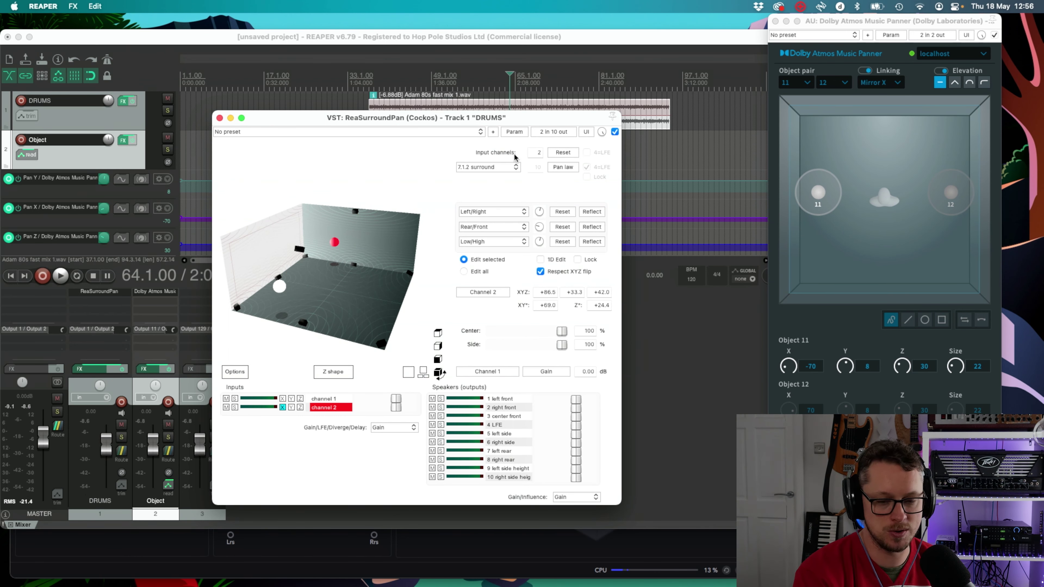
- Play the project, check the bed channel meters in Dolby Atmos Renderer, and stop playback back in REAPER
key("space")
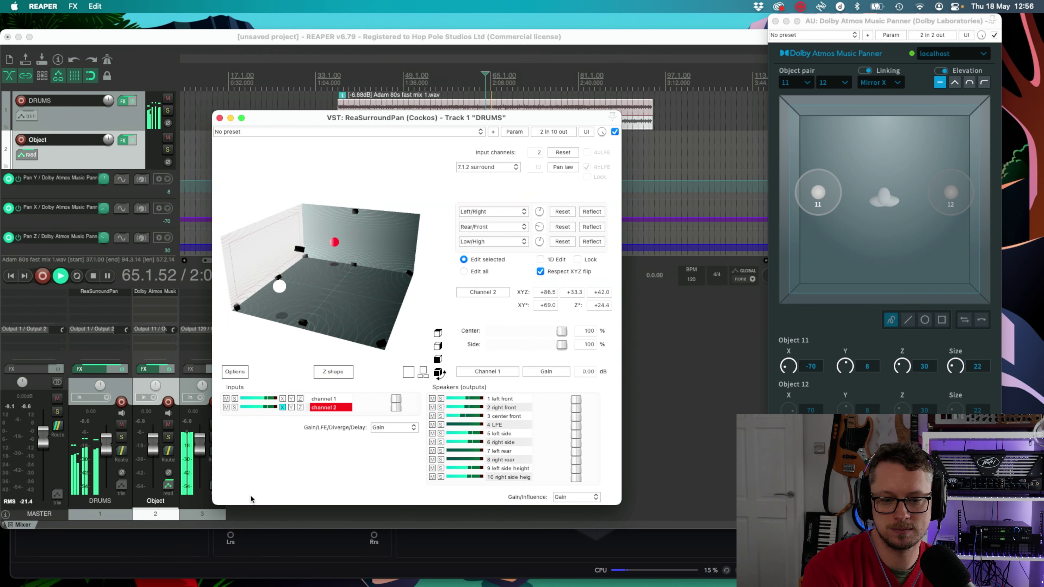
left_click(274, 568)
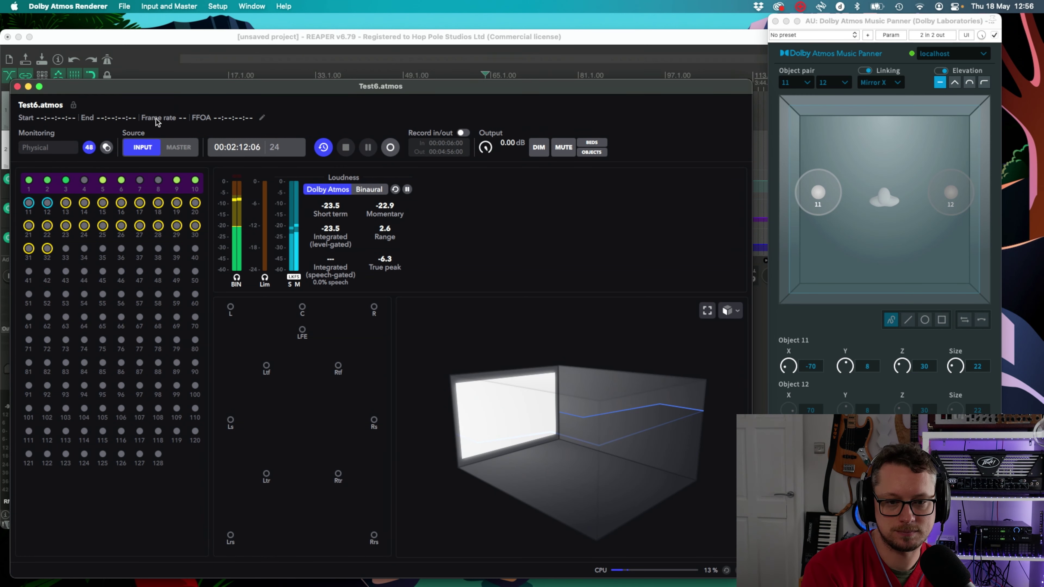
left_click(218, 45)
key("space")
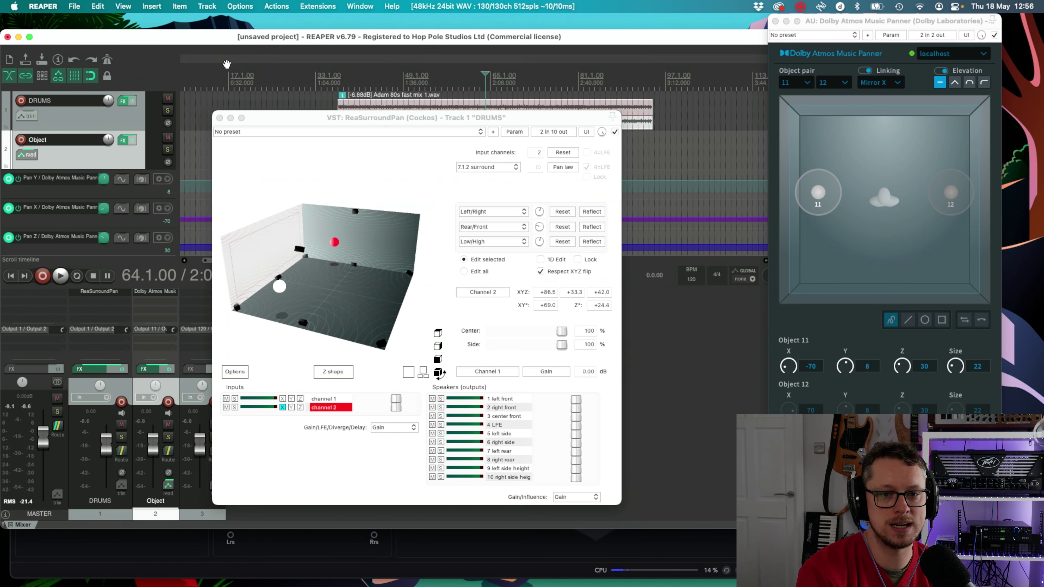
- Place the edit cursor at 16.1.00, switch to Dolby Atmos Renderer and look at the master file commands
left_click(224, 72)
mouse_move(184, 584)
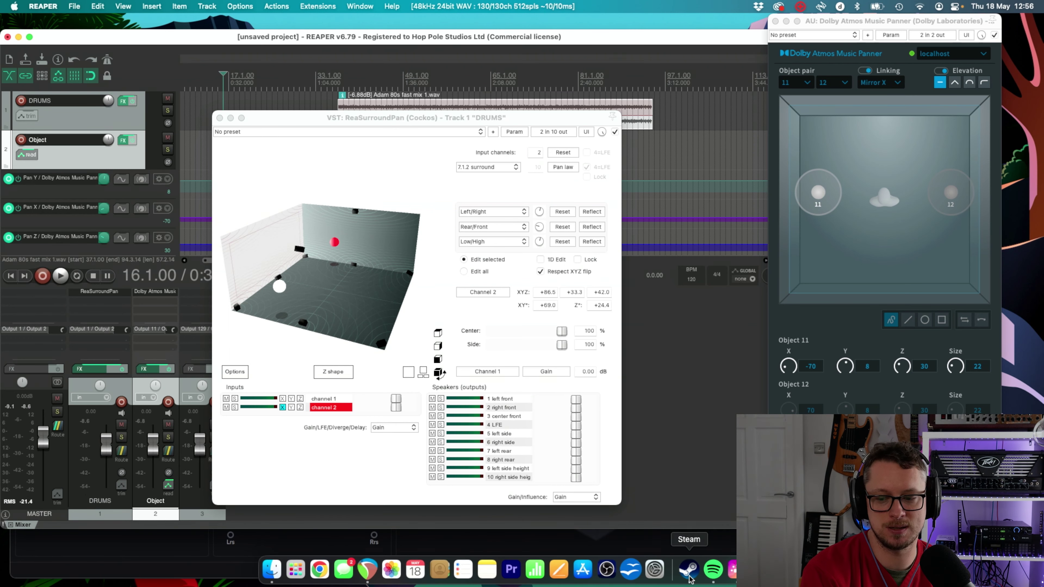
left_click(429, 545)
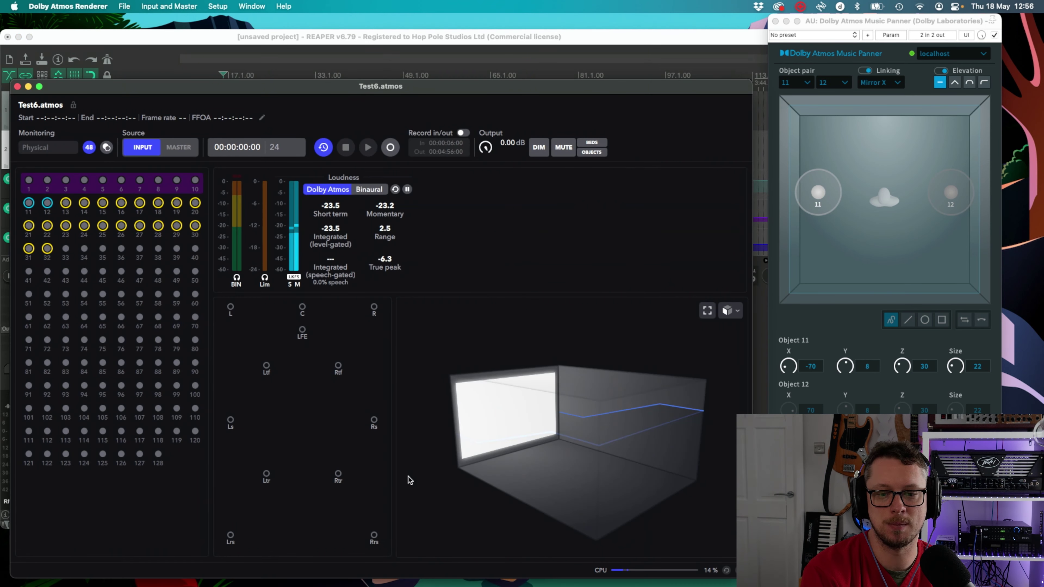
left_click(124, 5)
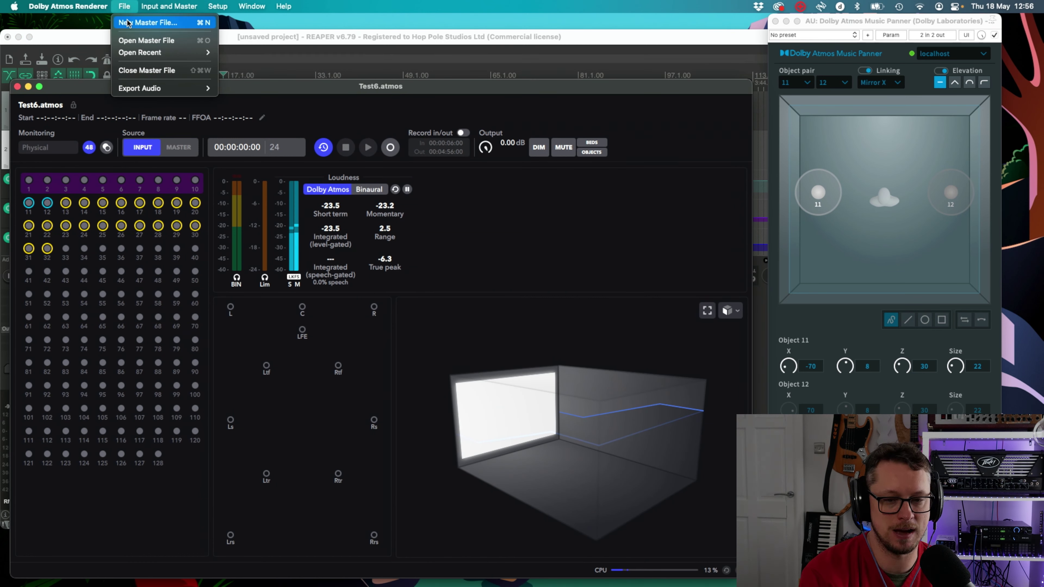
left_click(154, 5)
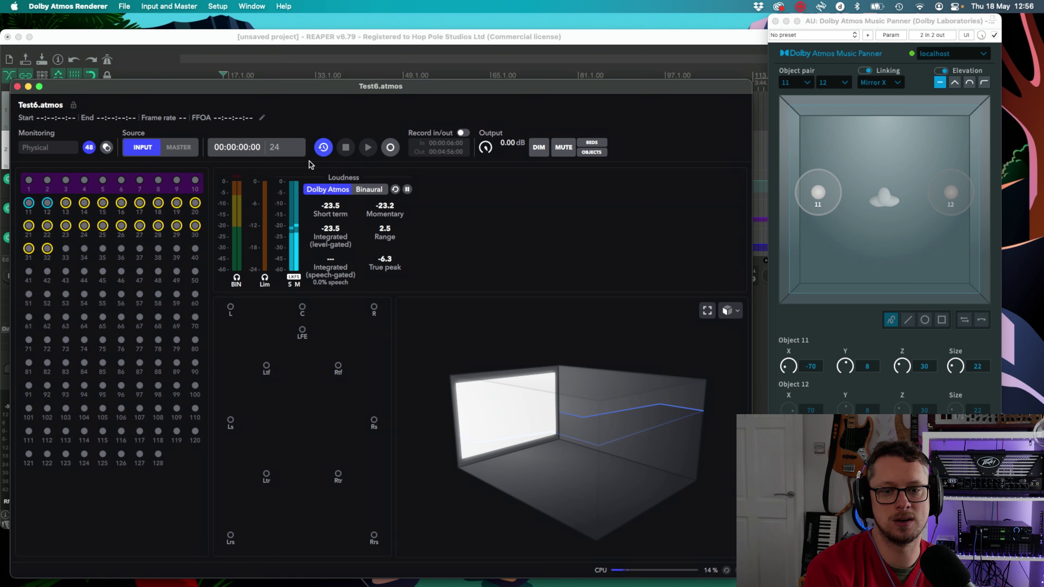